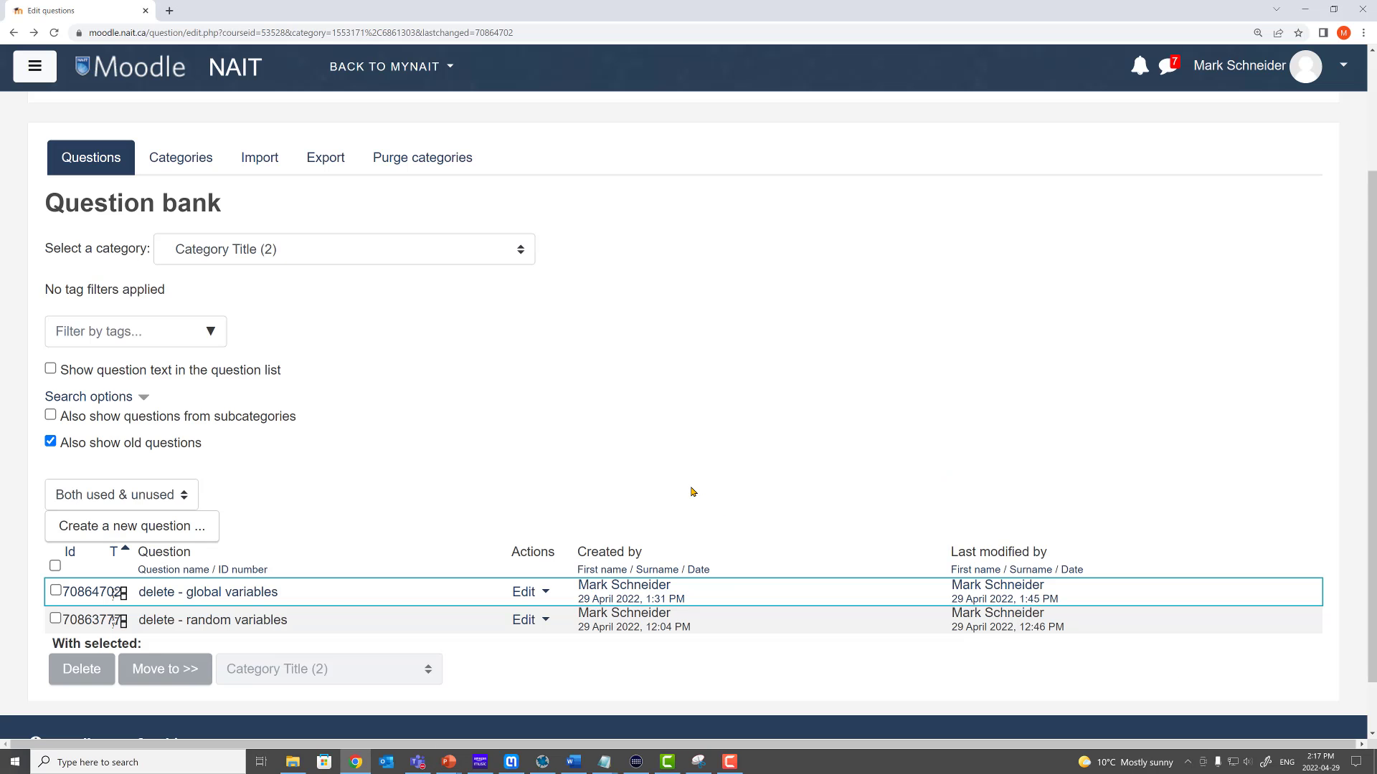
Add a new Formulas question named "delete - parts information" to the question bank category
{"action": "left_click", "coordinate": [144, 531]}
{"action": "scroll", "coordinate": [493, 419], "scroll_direction": "down", "scroll_amount": 5}
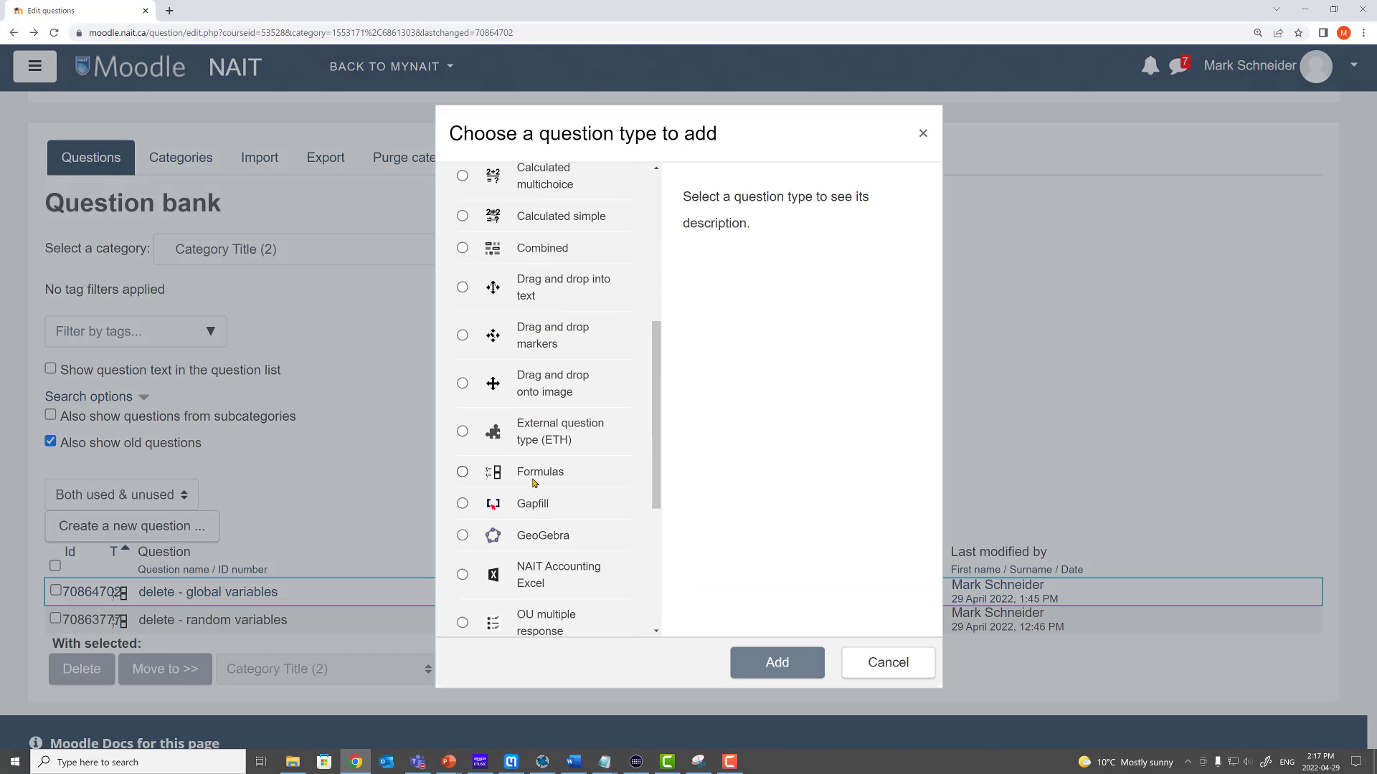
{"action": "left_click", "coordinate": [567, 472]}
{"action": "left_click", "coordinate": [767, 654]}
{"action": "left_click", "coordinate": [474, 466]}
{"action": "type", "text": "delete - parts information"}
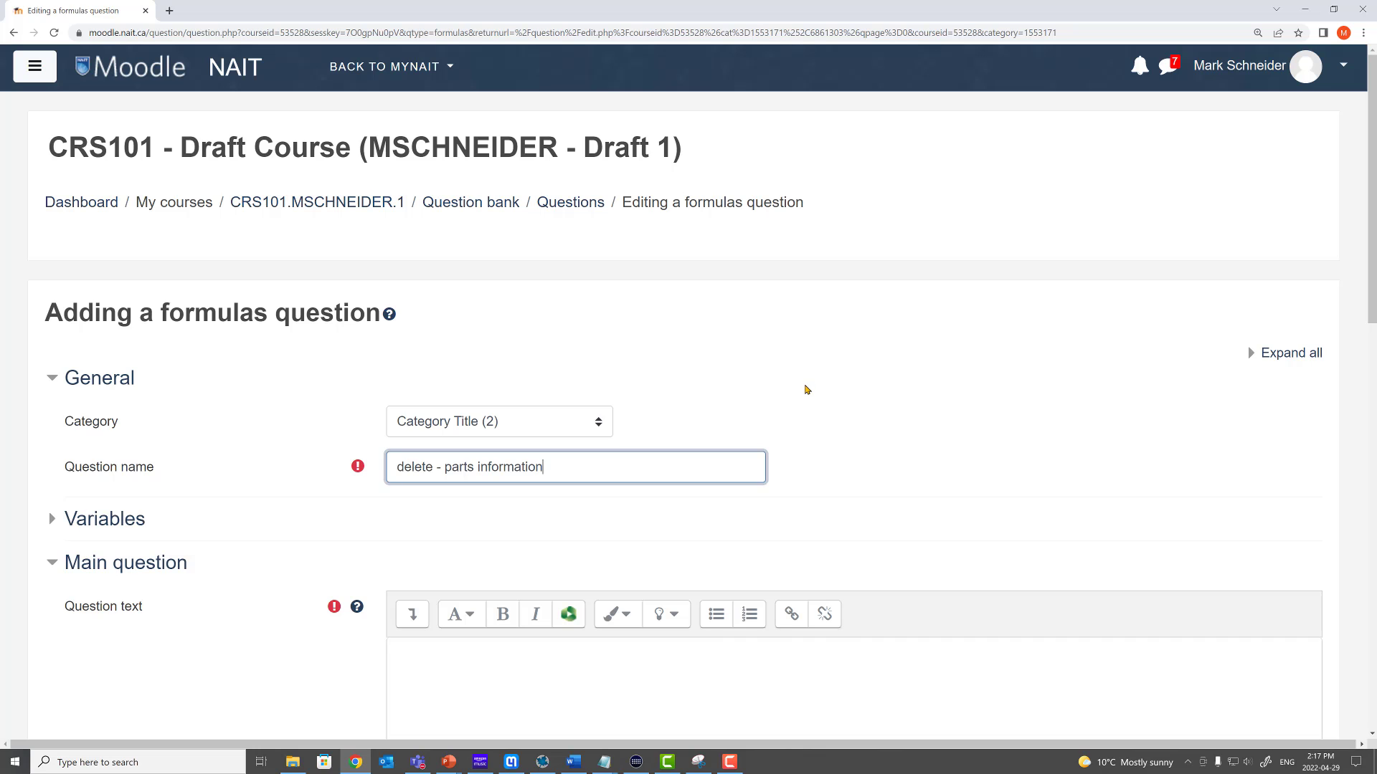
Enter "Type the number 5.26 below" as the main question text
{"action": "scroll", "coordinate": [801, 393], "scroll_direction": "down", "scroll_amount": 3}
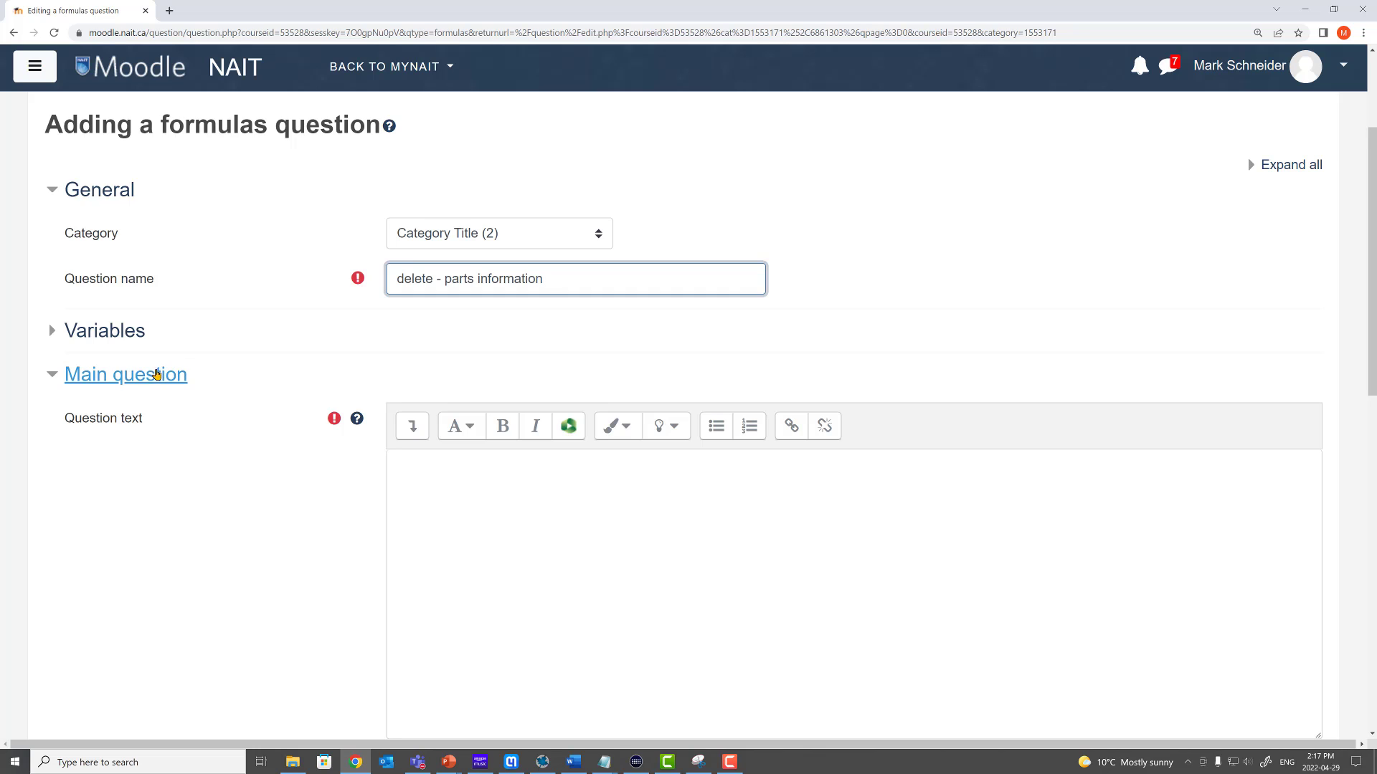
{"action": "left_click", "coordinate": [428, 489]}
{"action": "type", "text": "Type the number 5.26 below"}
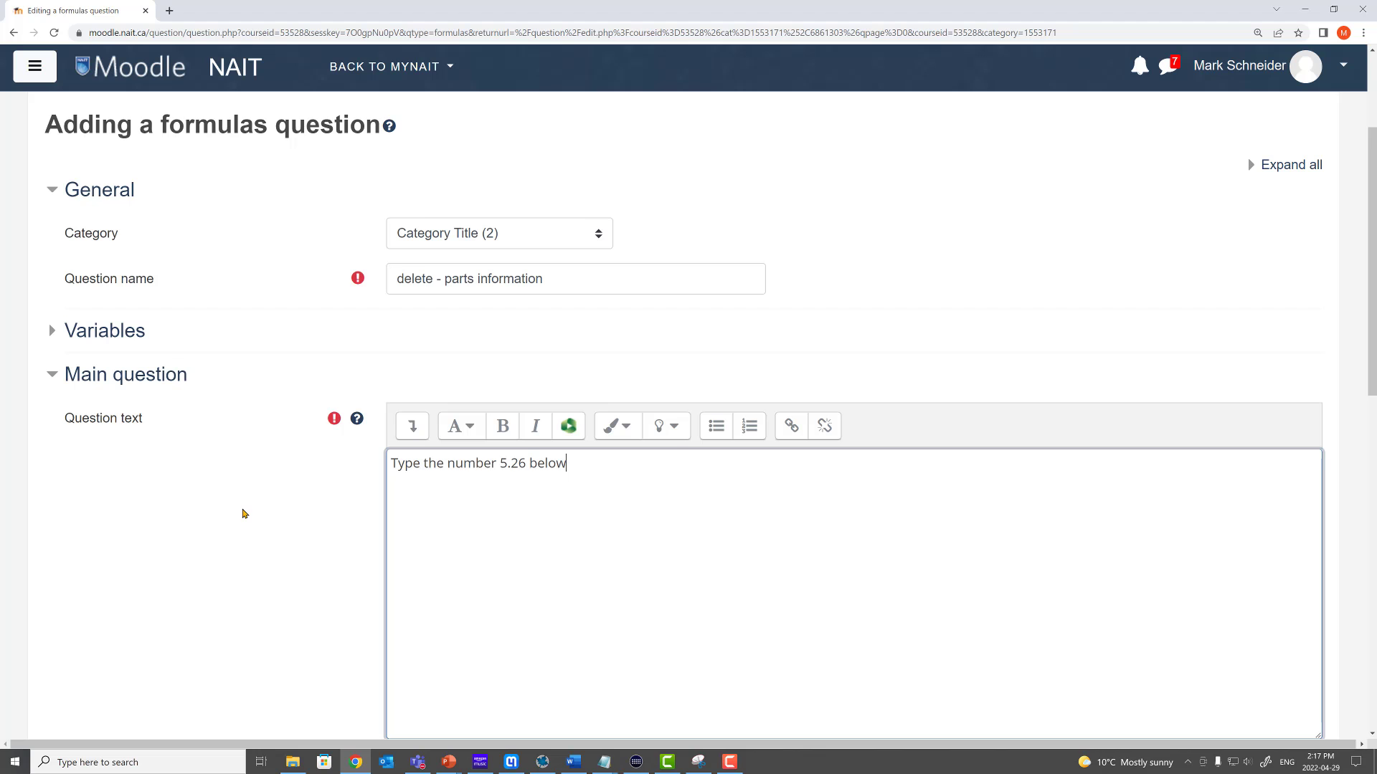
Expand Part 1 of the question and set its answer to 5.26
{"action": "scroll", "coordinate": [230, 509], "scroll_direction": "down", "scroll_amount": 8}
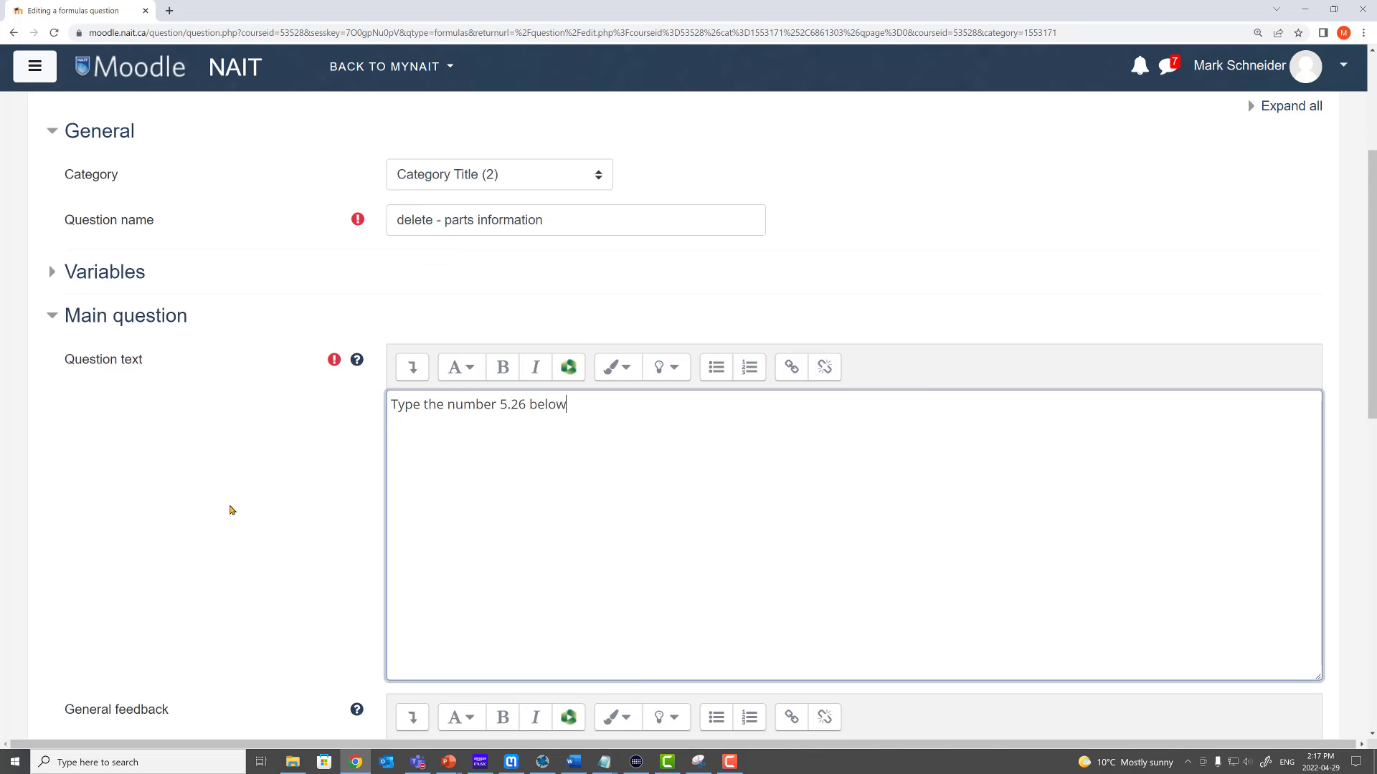
{"action": "left_click", "coordinate": [100, 500]}
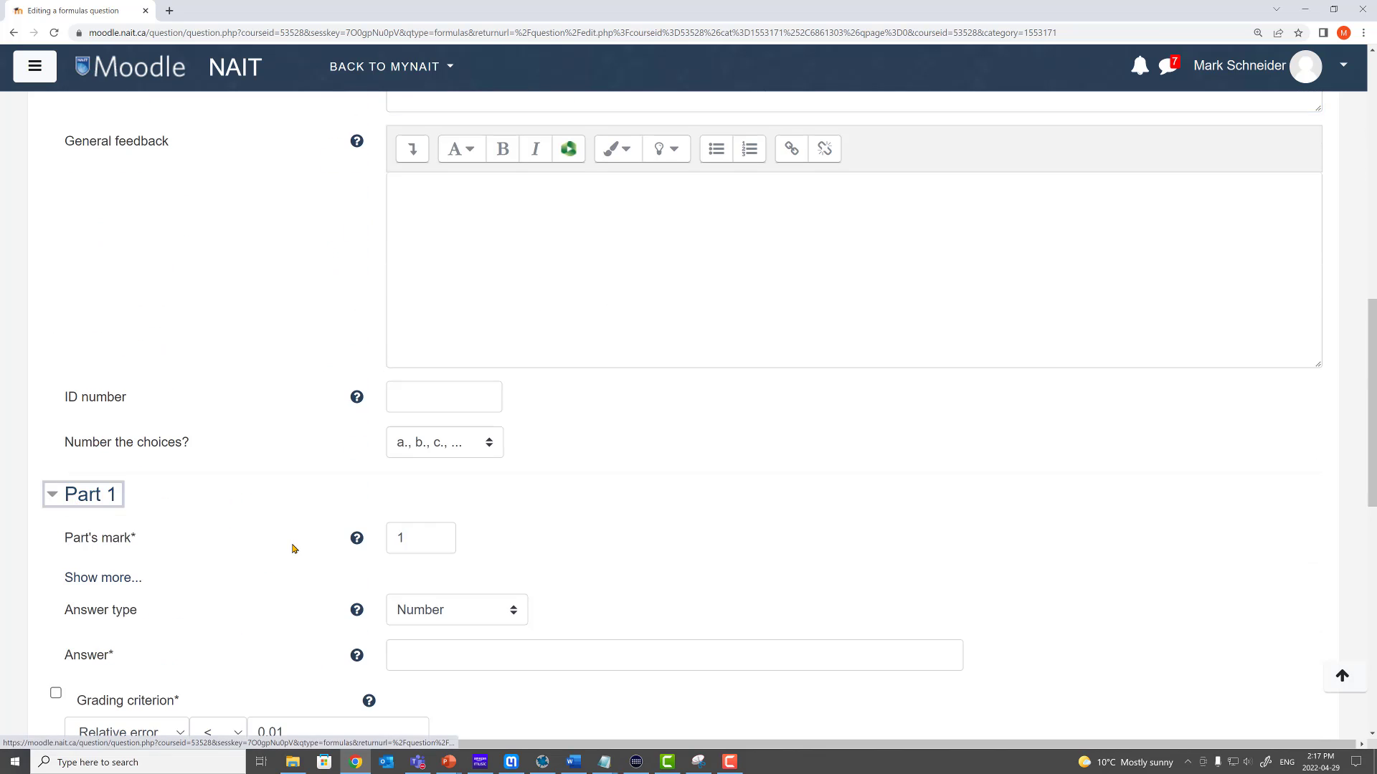
{"action": "scroll", "coordinate": [292, 547], "scroll_direction": "down", "scroll_amount": 2}
{"action": "left_click", "coordinate": [433, 523]}
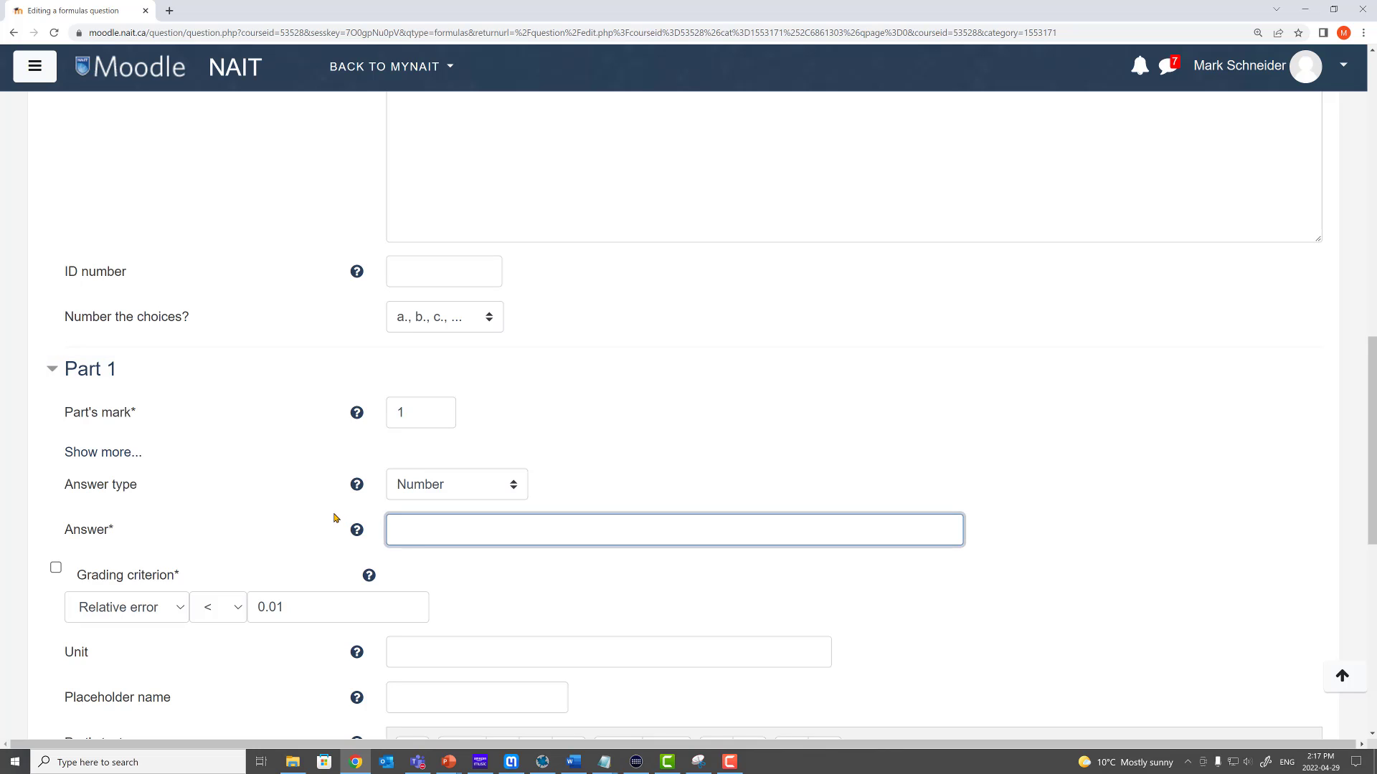
{"action": "type", "text": "5.26"}
Set Part 1's grading criterion to absolute error == 0
{"action": "scroll", "coordinate": [261, 517], "scroll_direction": "down", "scroll_amount": 2}
{"action": "left_click", "coordinate": [161, 490]}
{"action": "left_click", "coordinate": [155, 521]}
{"action": "left_click", "coordinate": [219, 481]}
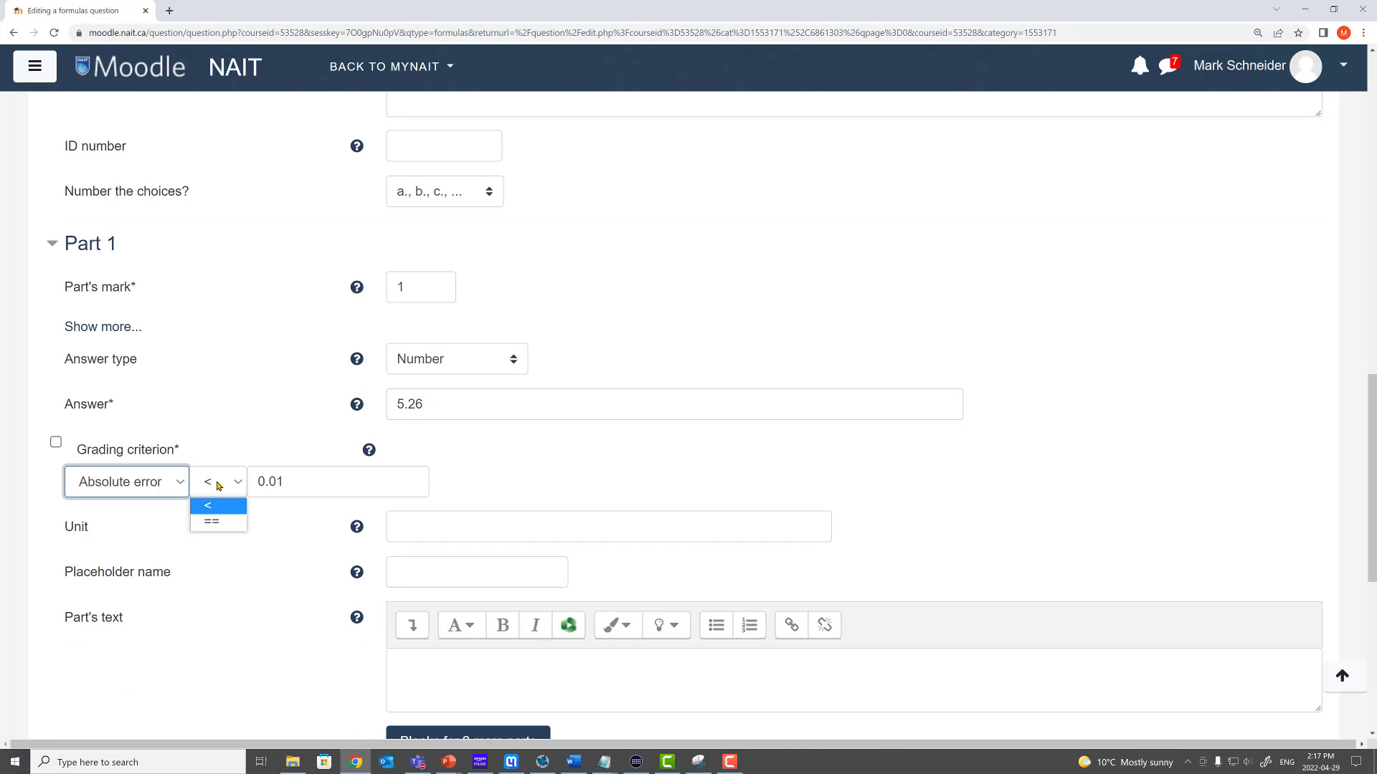
{"action": "left_click", "coordinate": [215, 521]}
{"action": "key", "text": "Tab"}
{"action": "type", "text": "0"}
{"action": "left_click", "coordinate": [250, 436]}
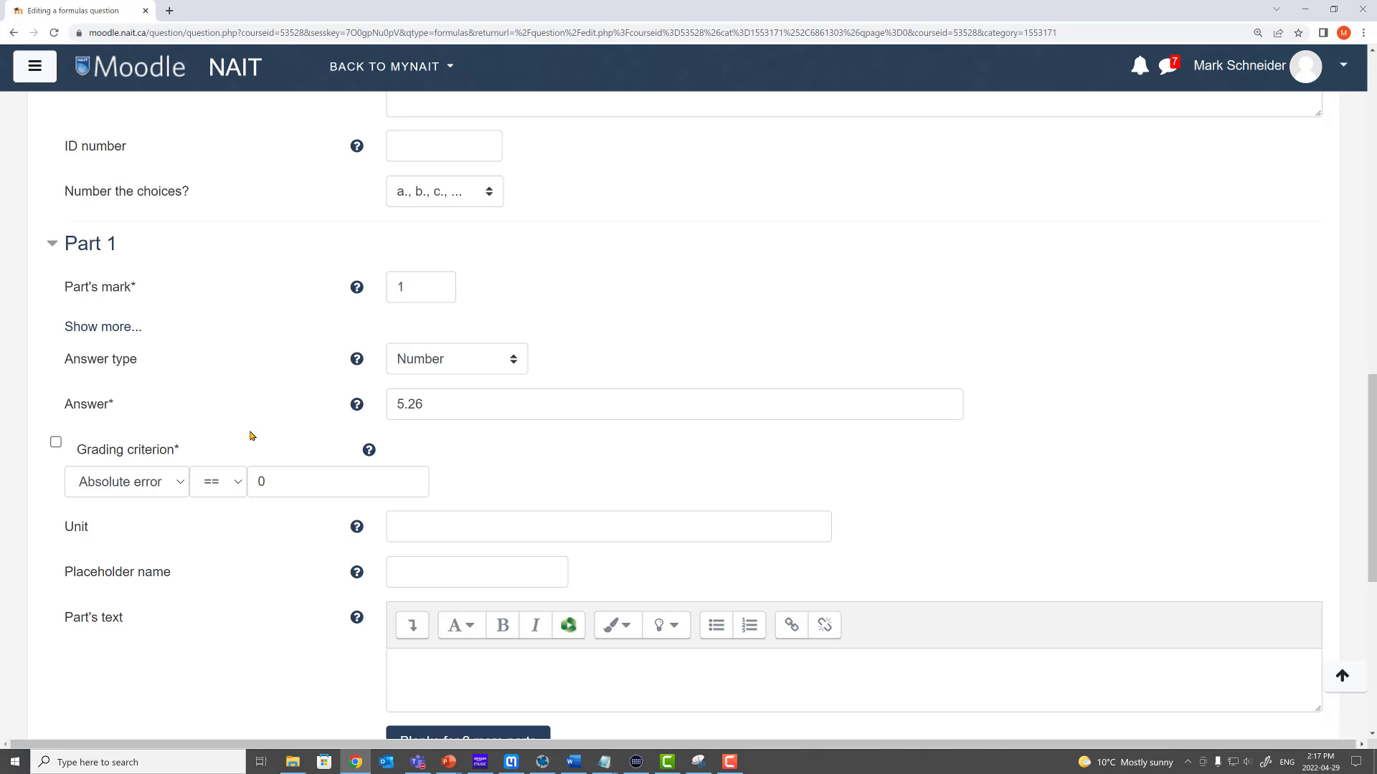
Save the question while continuing to edit, and check the answer 5.26 in its preview
{"action": "scroll", "coordinate": [266, 439], "scroll_direction": "down", "scroll_amount": 5}
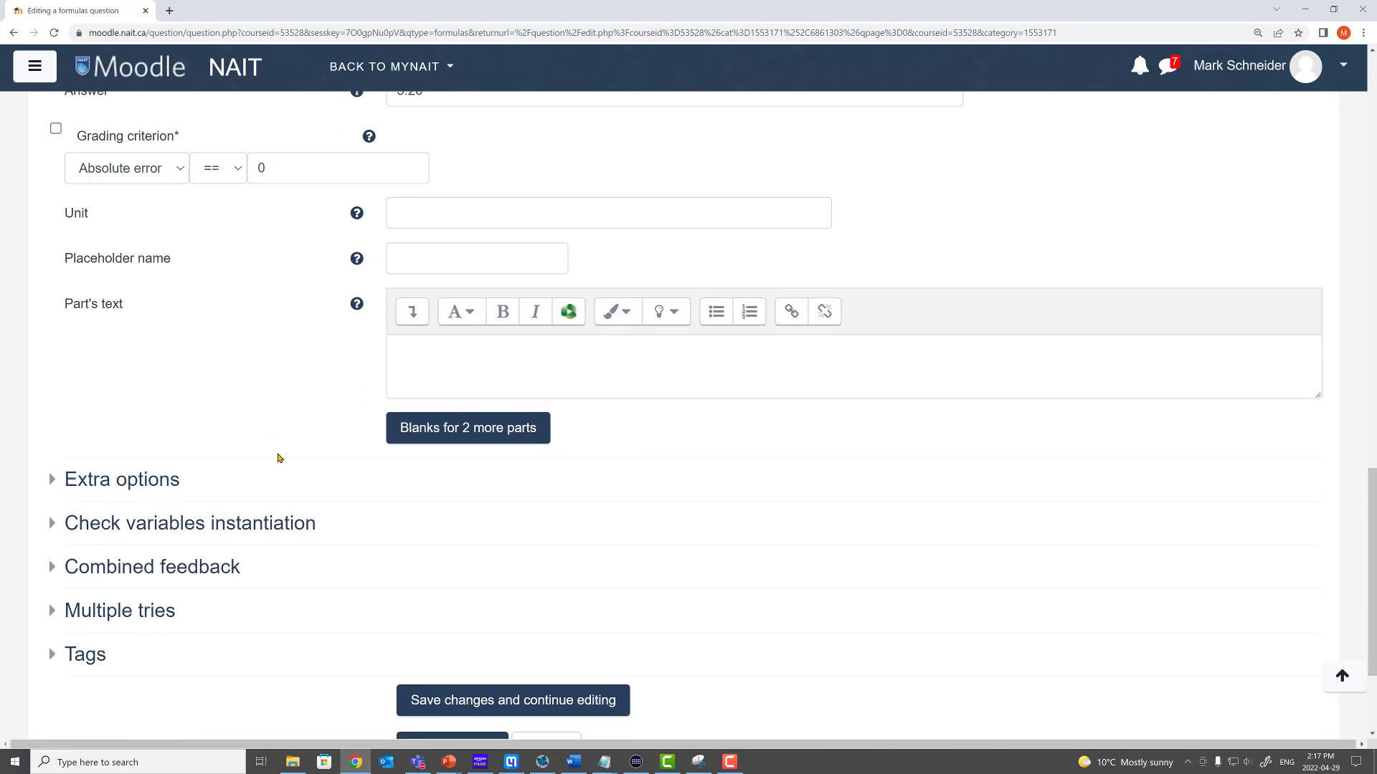
{"action": "left_click", "coordinate": [555, 566]}
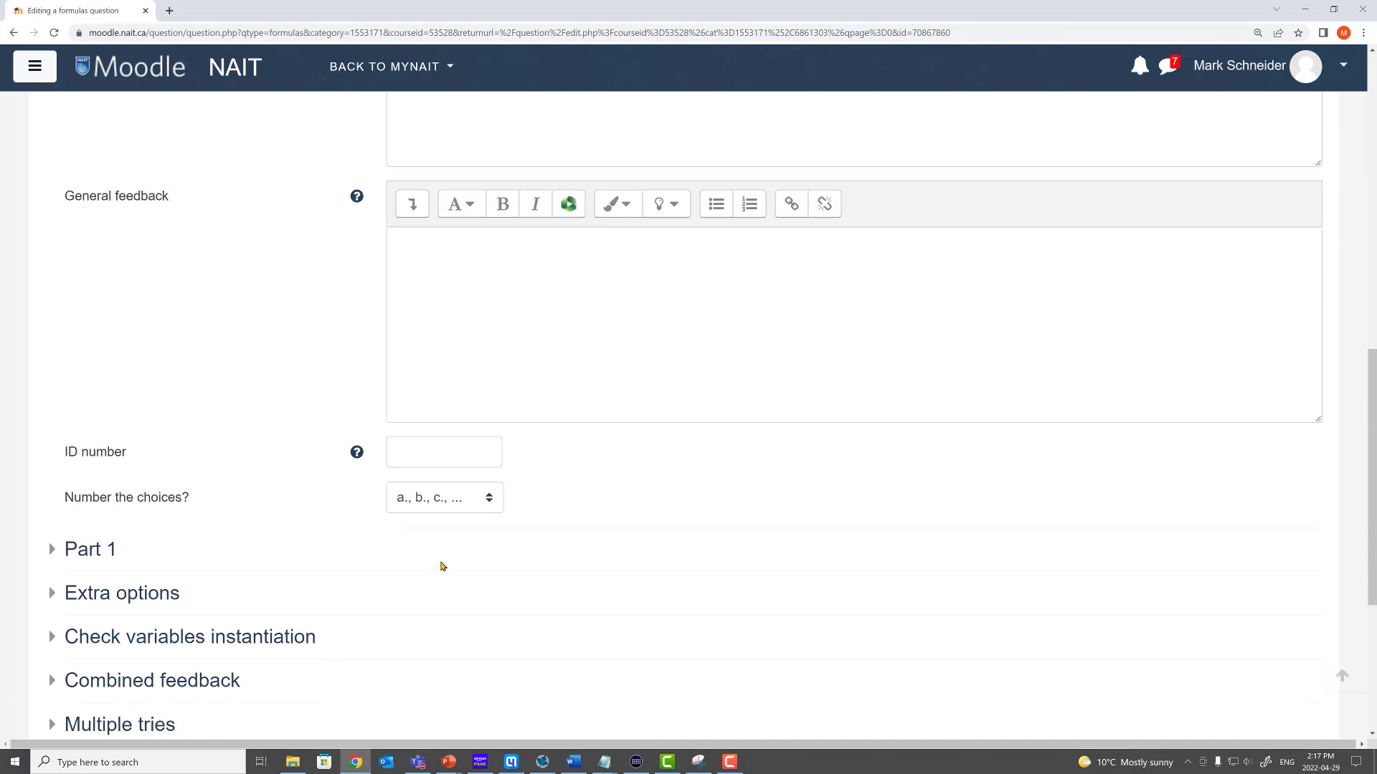
{"action": "left_click", "coordinate": [669, 524]}
{"action": "left_click", "coordinate": [79, 244]}
{"action": "type", "text": "5.26"}
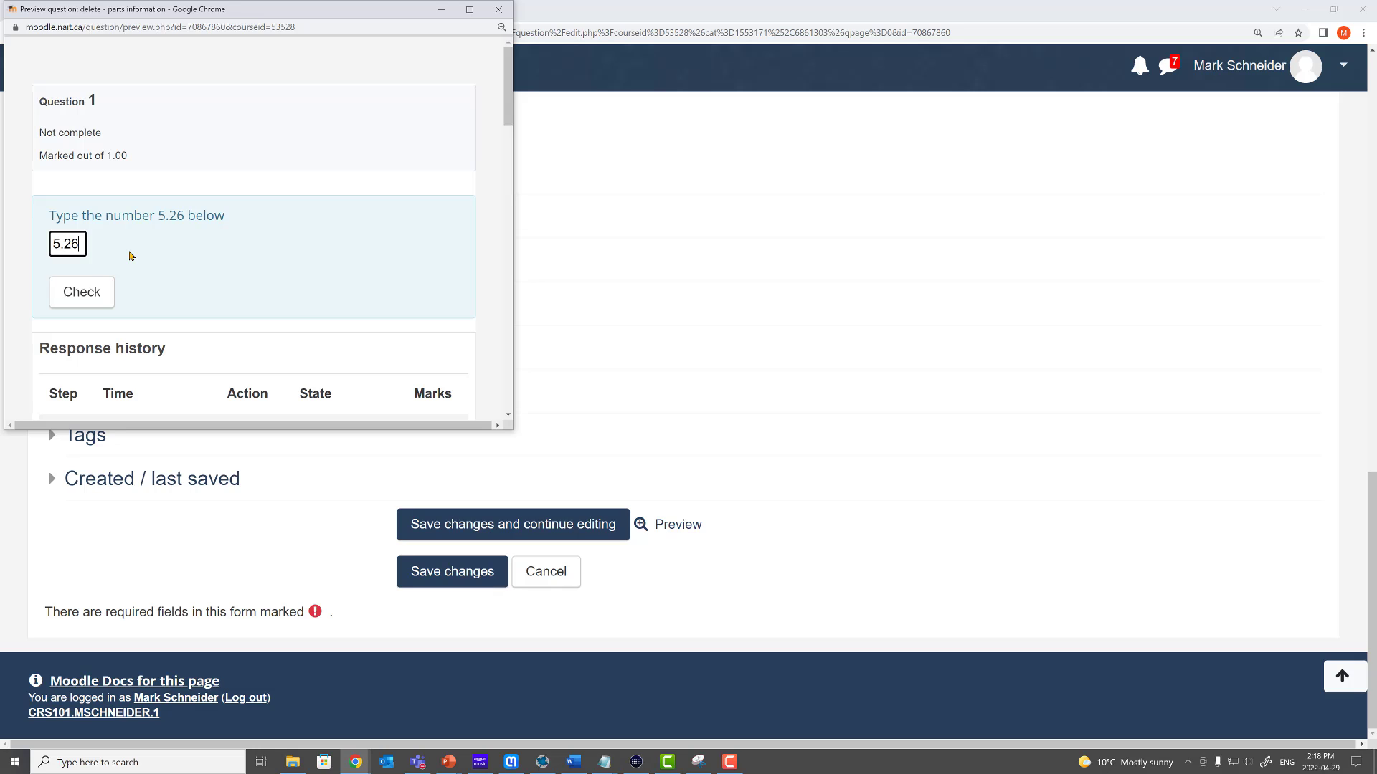
{"action": "left_click", "coordinate": [99, 297]}
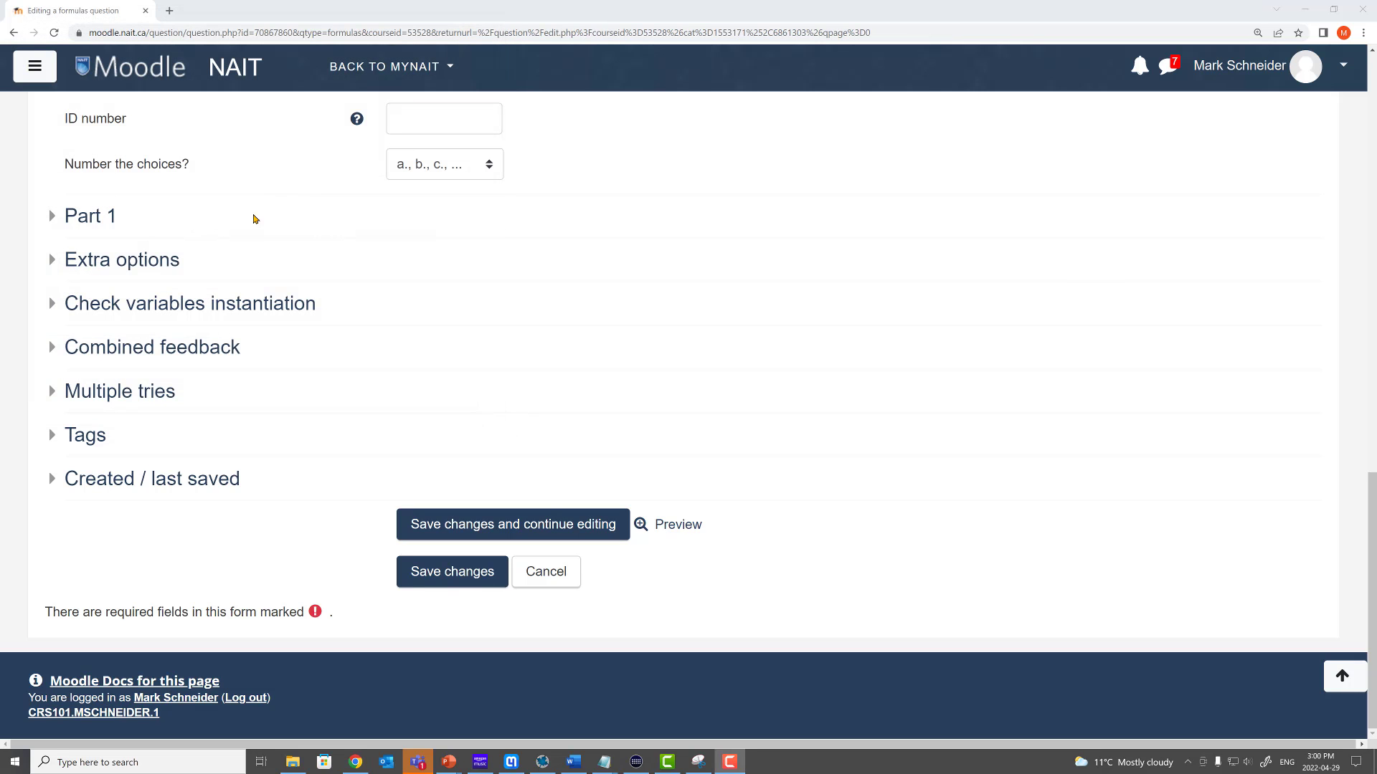
Change the Part 1 answer to the fraction 1/3
{"action": "left_click", "coordinate": [99, 220]}
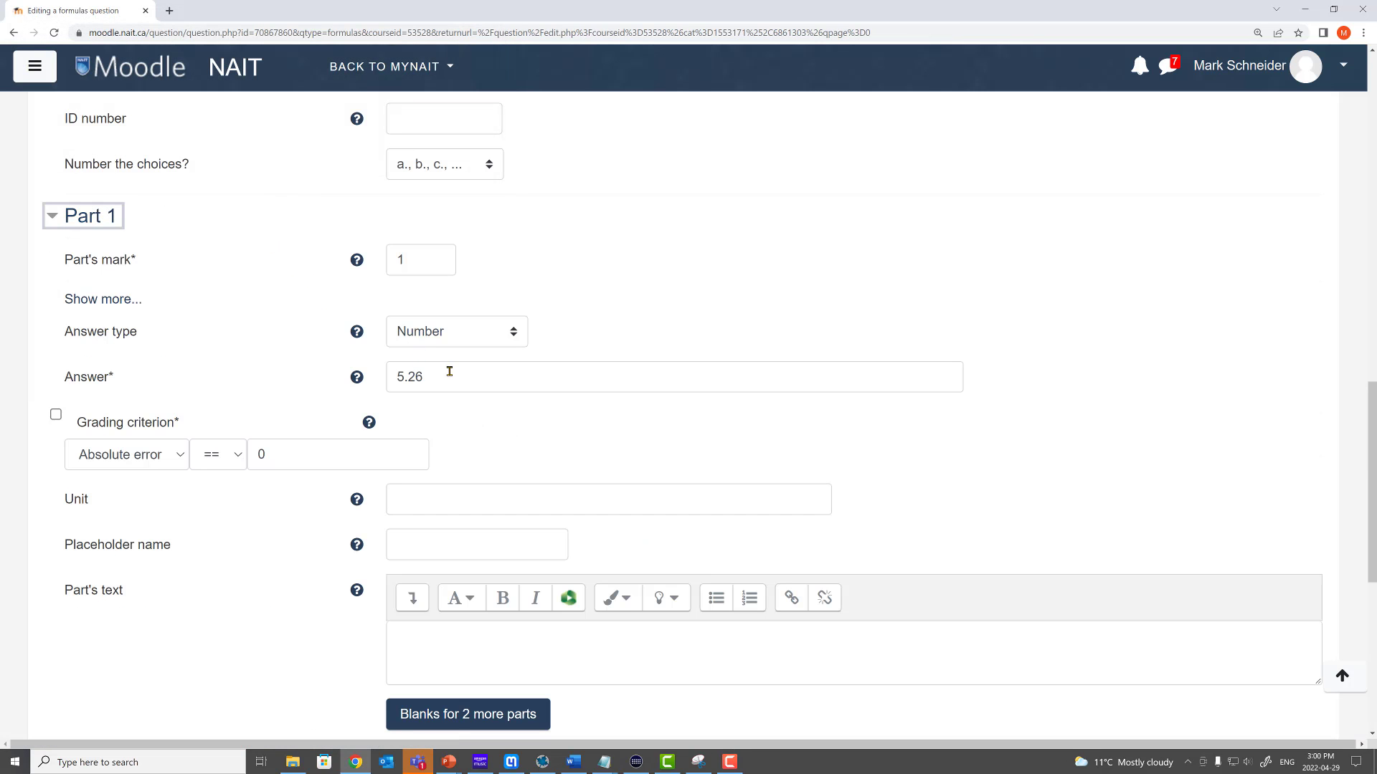
{"action": "double_click", "coordinate": [448, 372]}
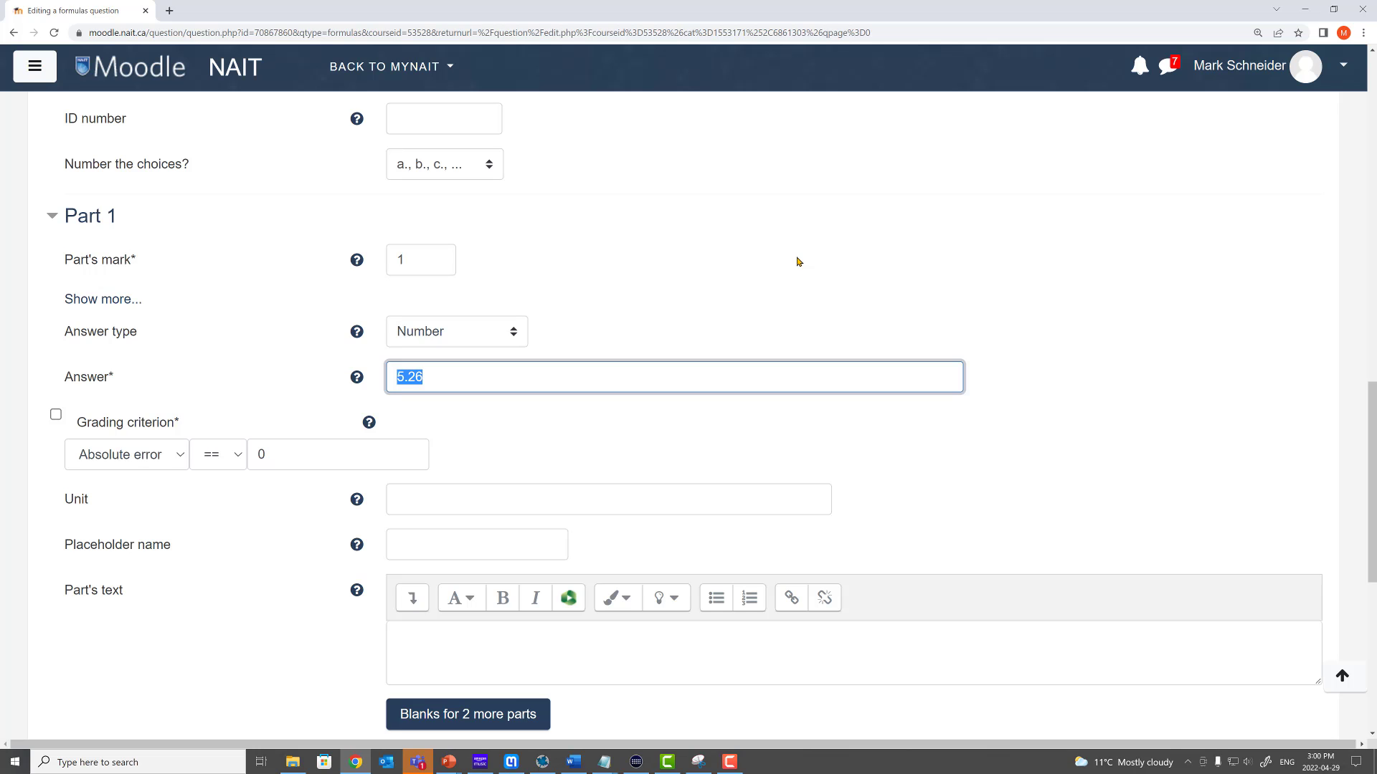
{"action": "type", "text": "1/3"}
{"action": "left_click", "coordinate": [774, 259]}
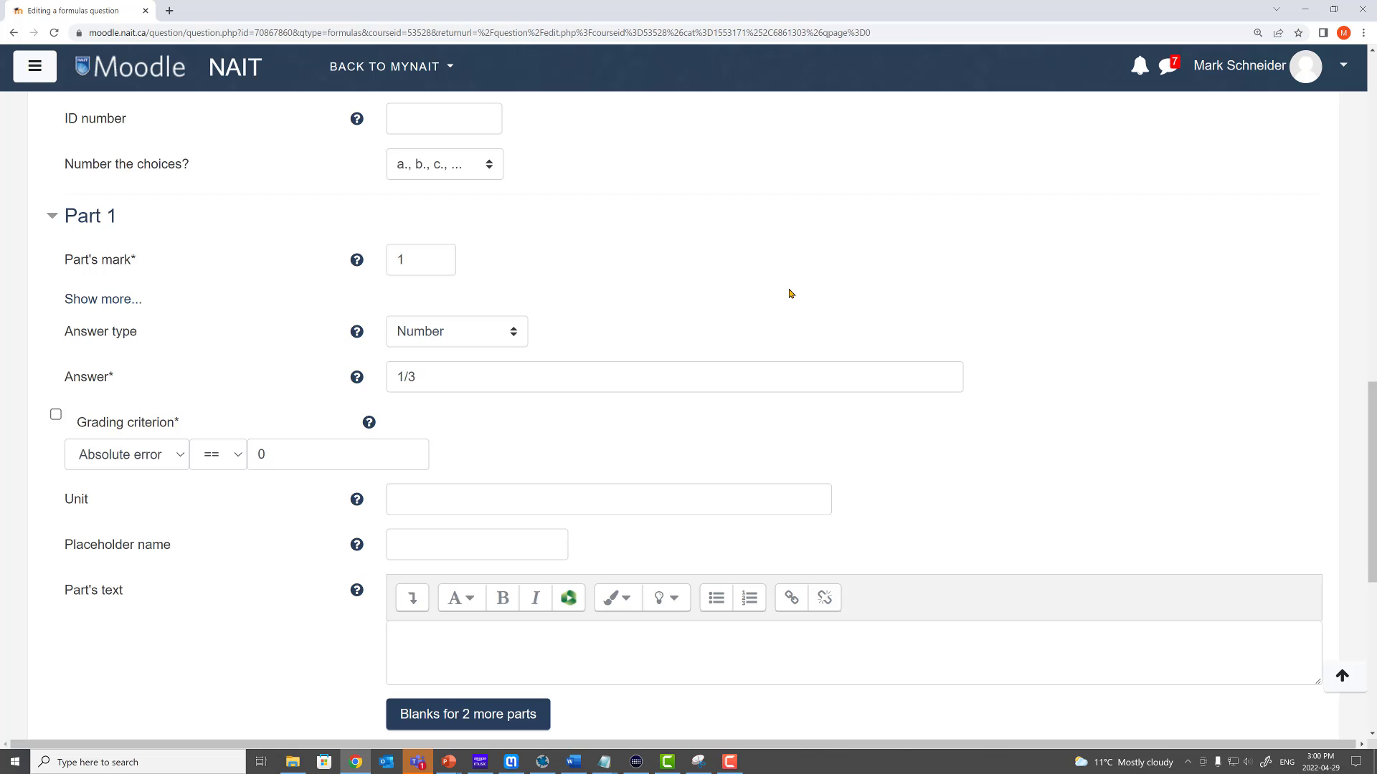
{"action": "triple_click", "coordinate": [472, 376]}
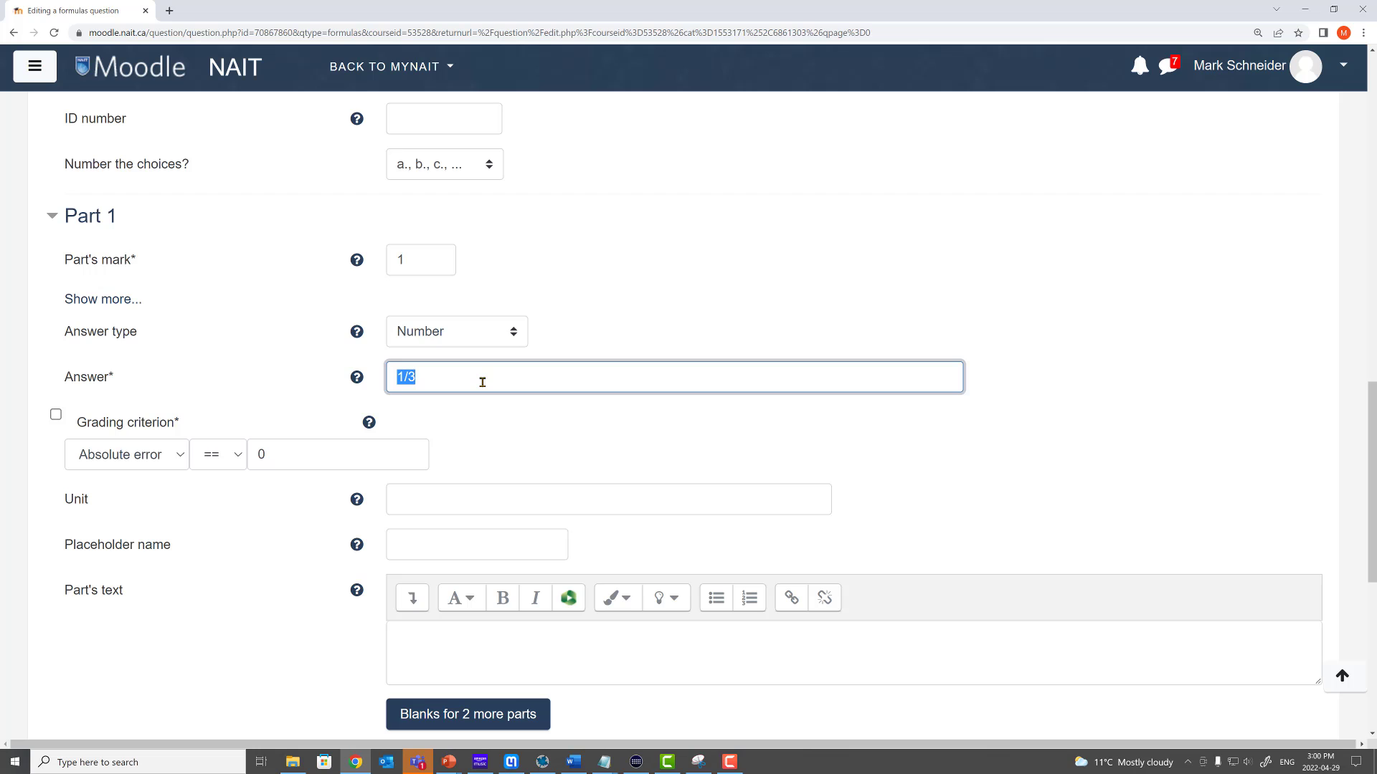
{"action": "left_click", "coordinate": [482, 382]}
Change the question text to "Type the number 1/3 below"
{"action": "scroll", "coordinate": [591, 329], "scroll_direction": "up", "scroll_amount": 10}
{"action": "double_click", "coordinate": [514, 369]}
{"action": "type", "text": "1/3 below"}
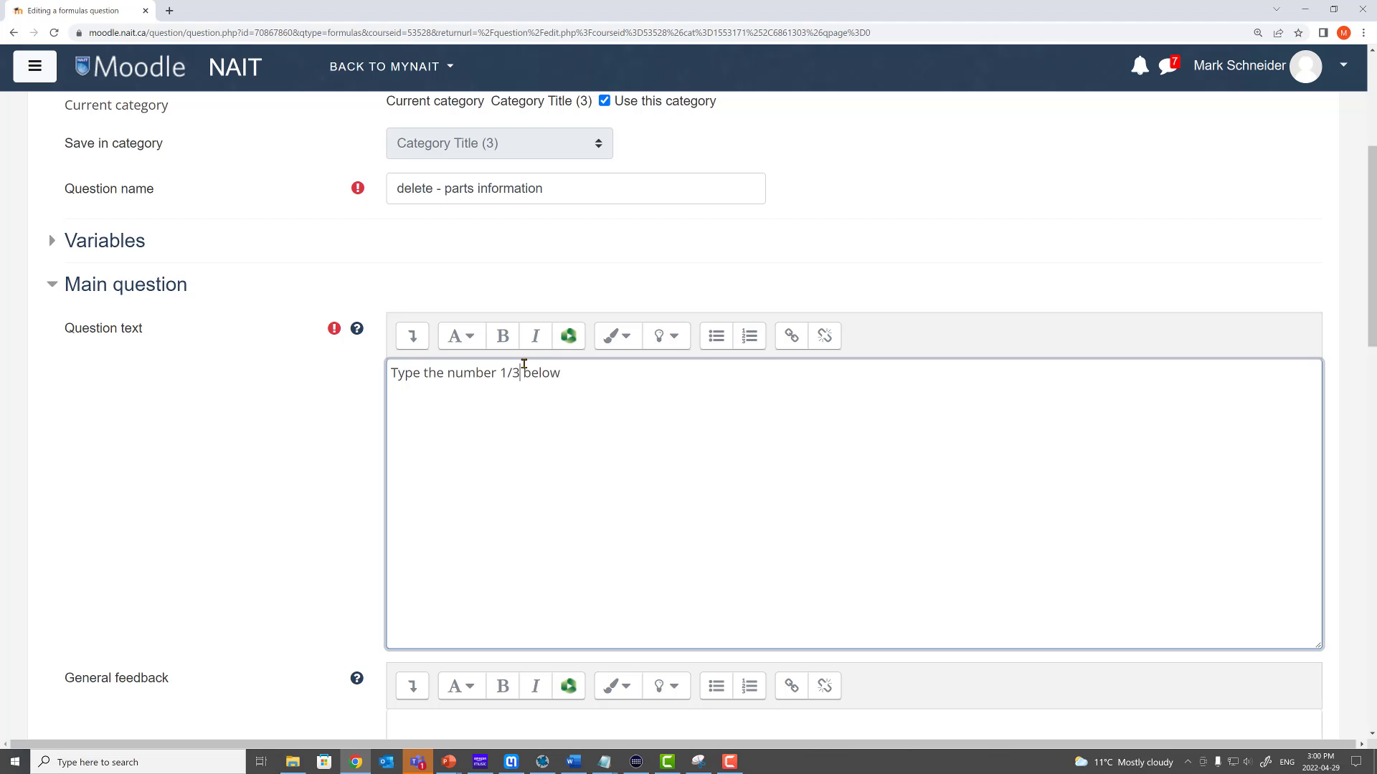
Save the edited question while continuing to edit, and check the answer 1/3 in its preview
{"action": "scroll", "coordinate": [257, 429], "scroll_direction": "down", "scroll_amount": 5}
{"action": "scroll", "coordinate": [257, 429], "scroll_direction": "down", "scroll_amount": 10}
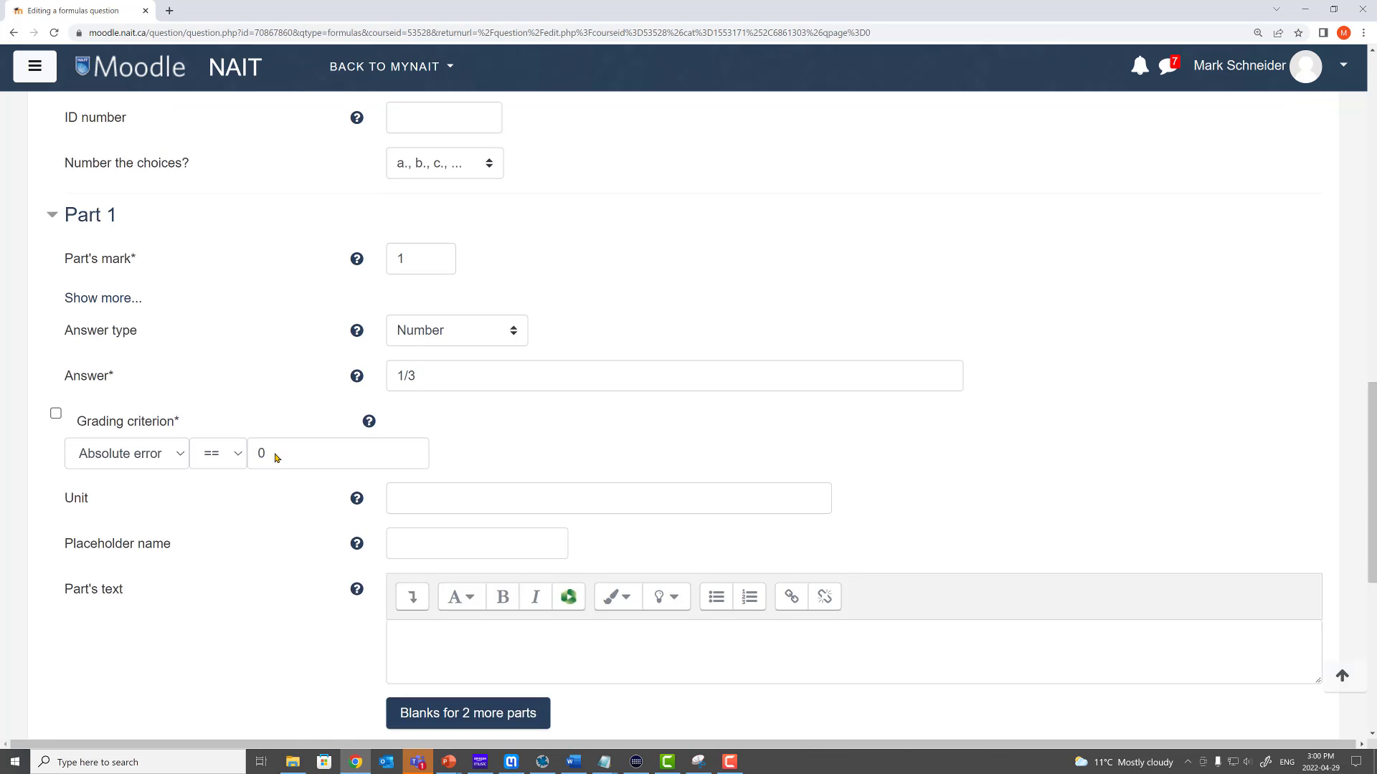
{"action": "left_click", "coordinate": [501, 654]}
{"action": "scroll", "coordinate": [522, 599], "scroll_direction": "down", "scroll_amount": 15}
{"action": "left_click", "coordinate": [676, 522]}
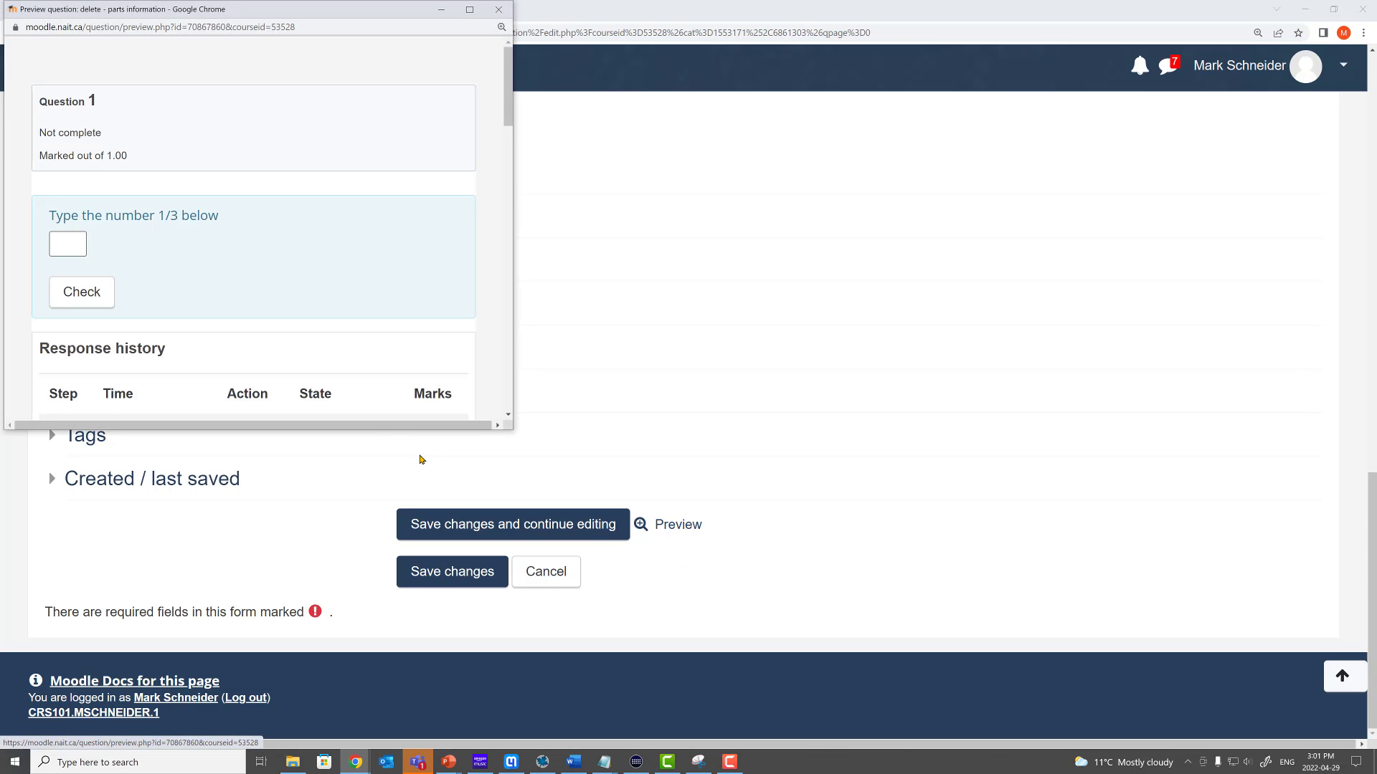
{"action": "left_click", "coordinate": [74, 242]}
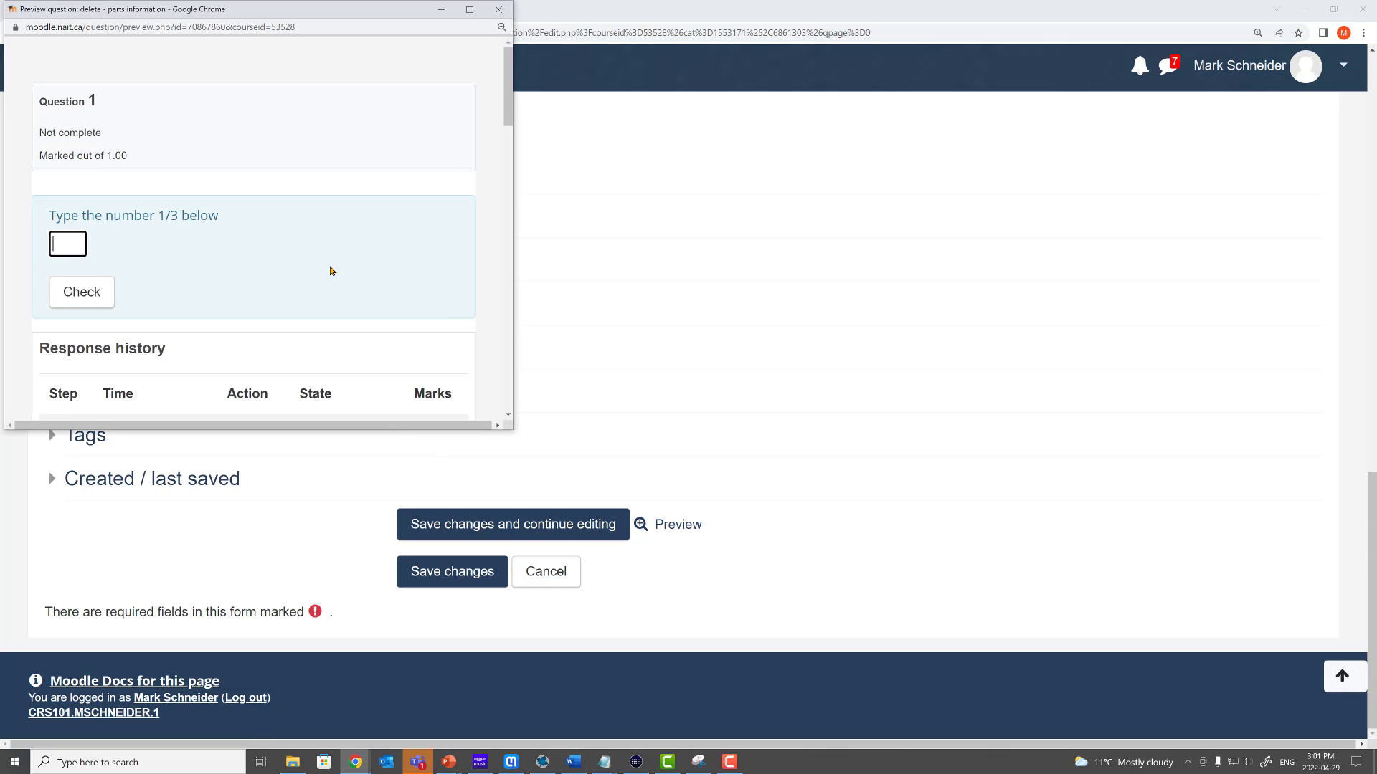
{"action": "type", "text": "1/3"}
{"action": "left_click", "coordinate": [76, 298]}
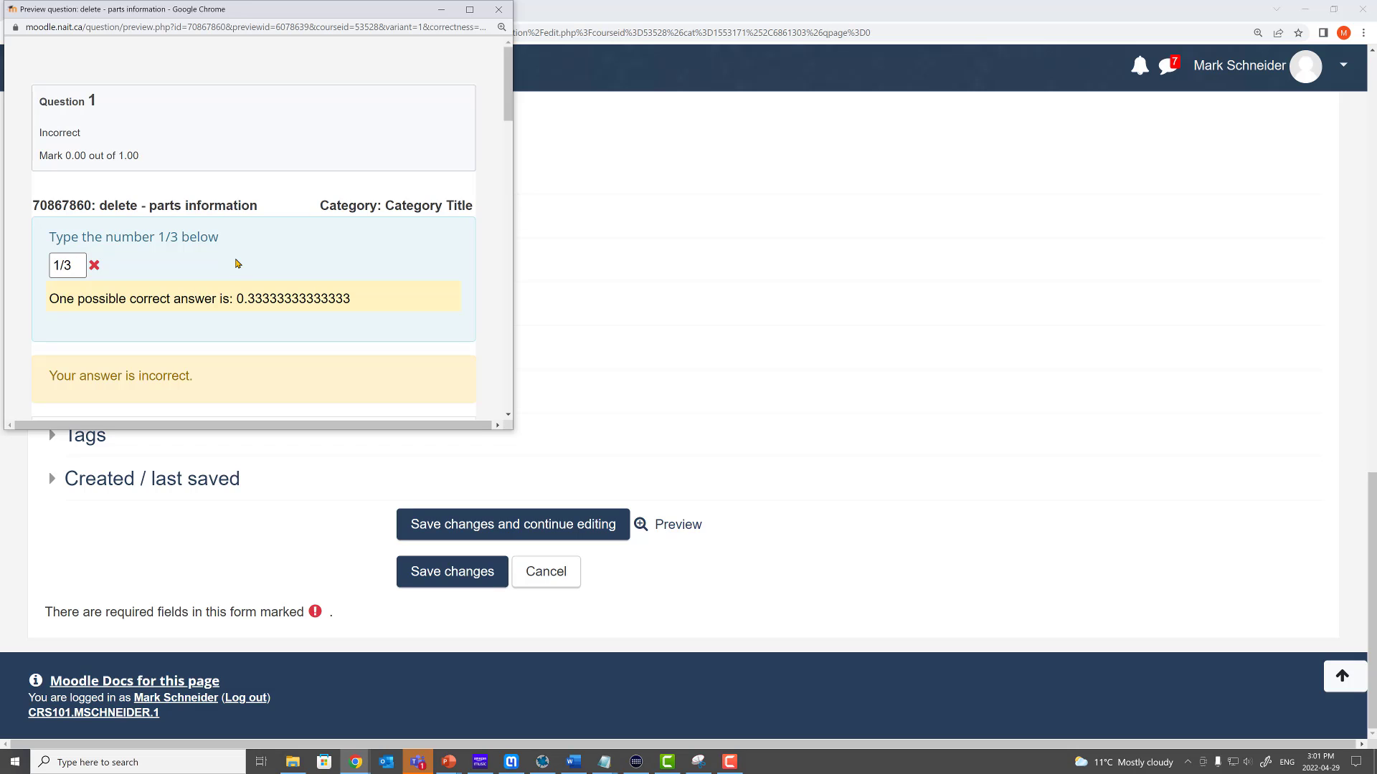
Copy the possible correct answer 0.33333333333333 from the preview feedback
{"action": "double_click", "coordinate": [62, 265]}
{"action": "left_click", "coordinate": [283, 299]}
{"action": "left_click_drag", "start_coordinate": [351, 298], "coordinate": [236, 298]}
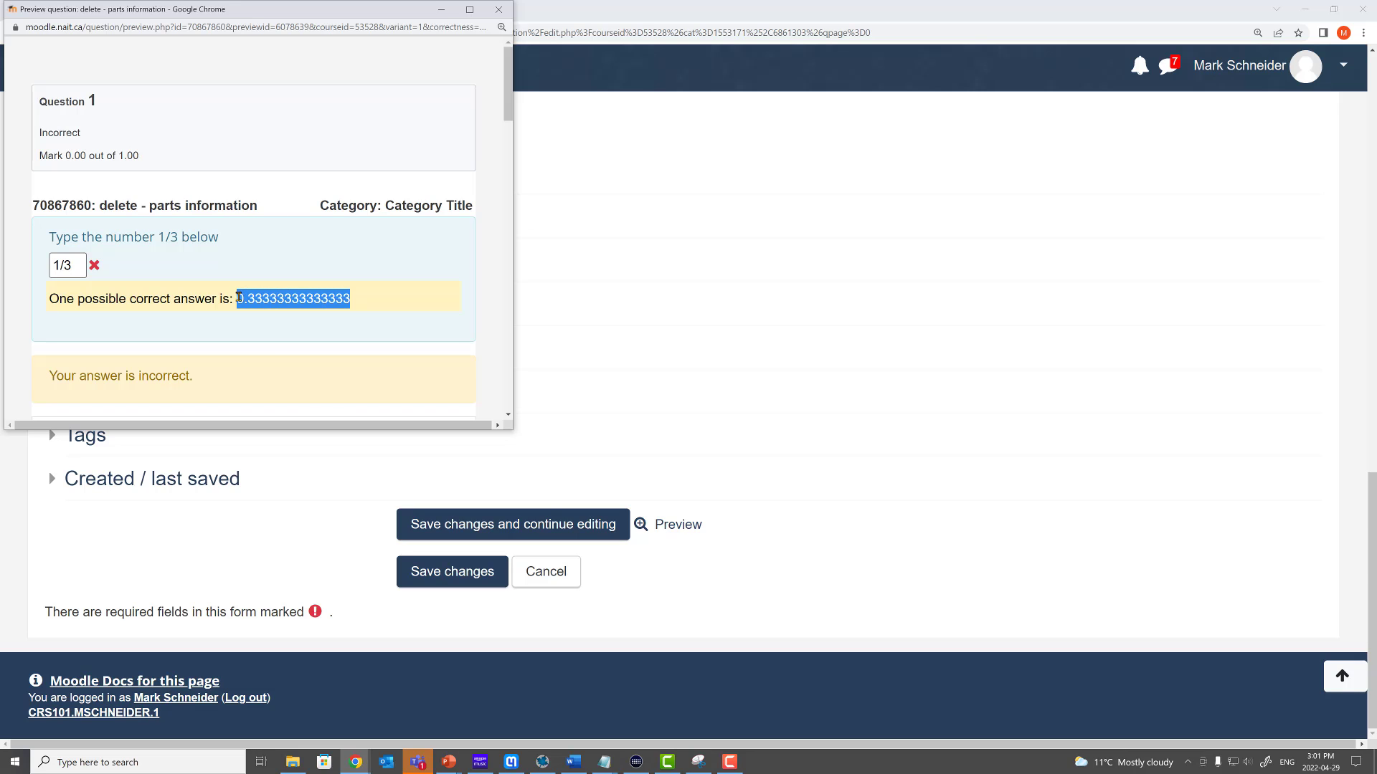
{"action": "right_click", "coordinate": [269, 298]}
{"action": "left_click", "coordinate": [341, 301]}
{"action": "left_click", "coordinate": [340, 301]}
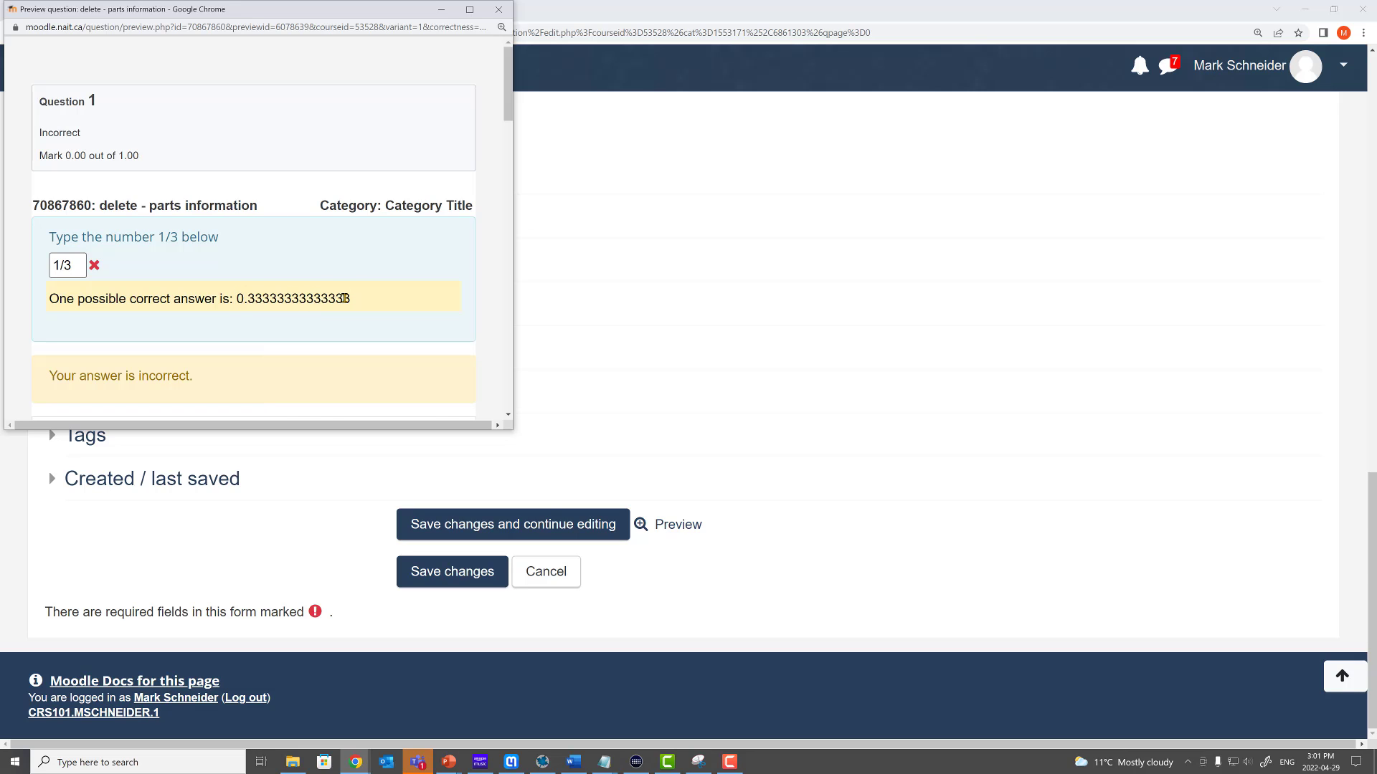
Restart the preview attempt, paste the copied decimal as the answer, and check it
{"action": "scroll", "coordinate": [294, 307], "scroll_direction": "down", "scroll_amount": 5}
{"action": "left_click", "coordinate": [89, 264]}
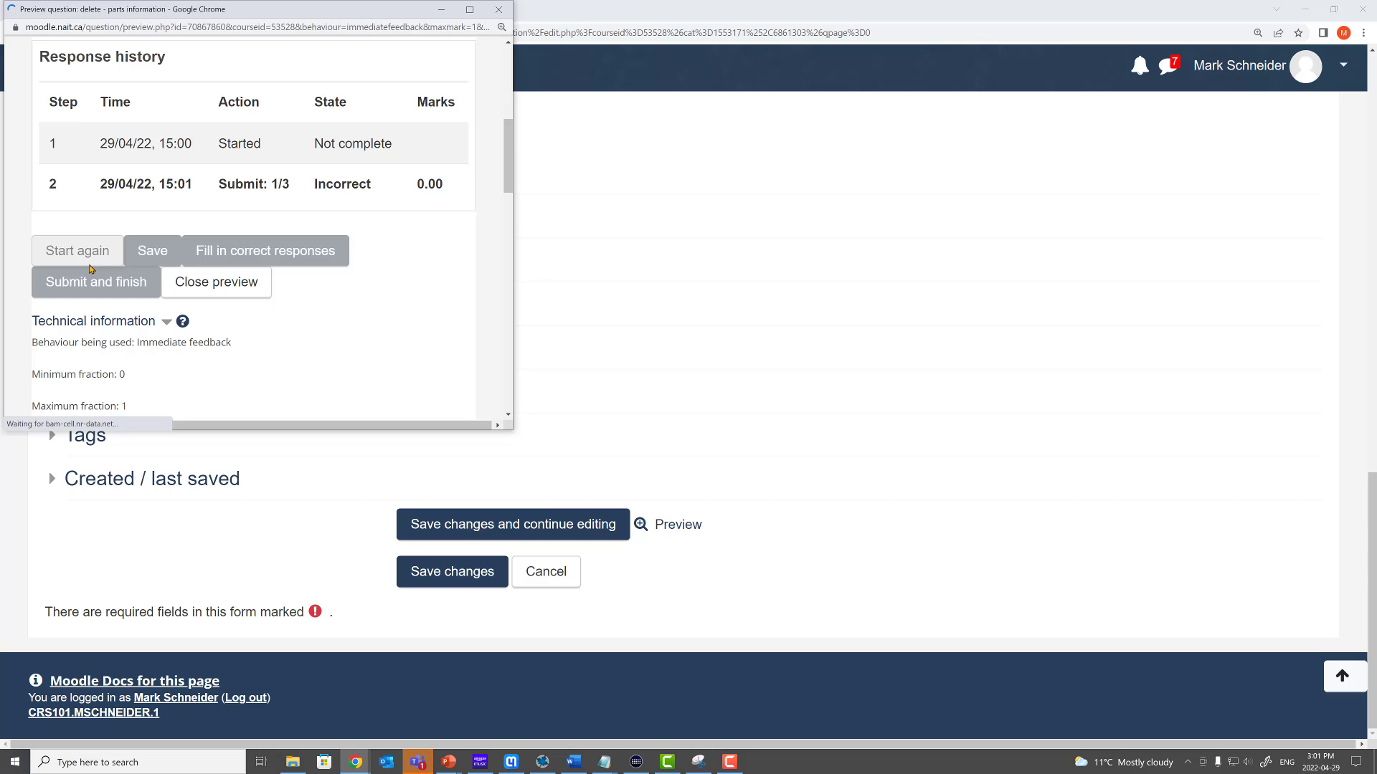
{"action": "right_click", "coordinate": [72, 245]}
{"action": "left_click", "coordinate": [106, 344]}
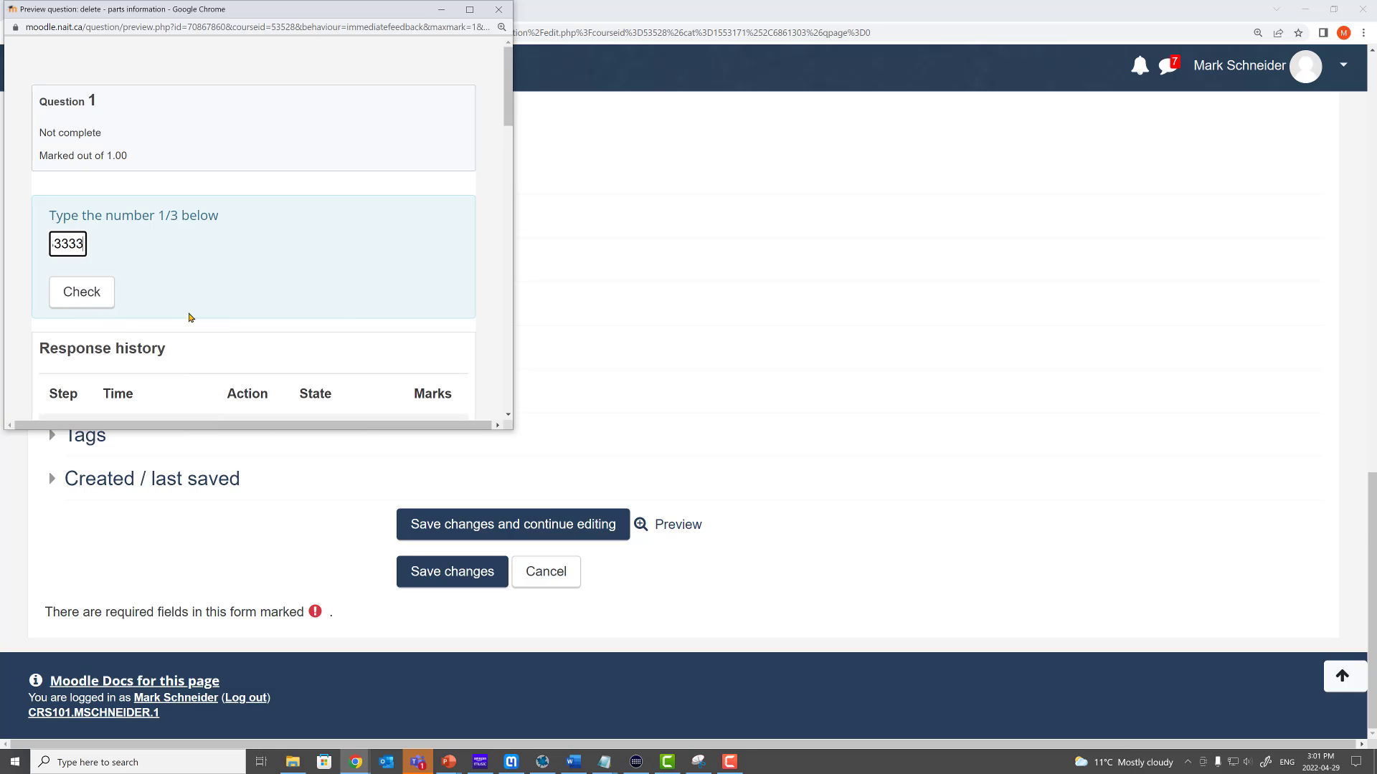
{"action": "left_click", "coordinate": [101, 292]}
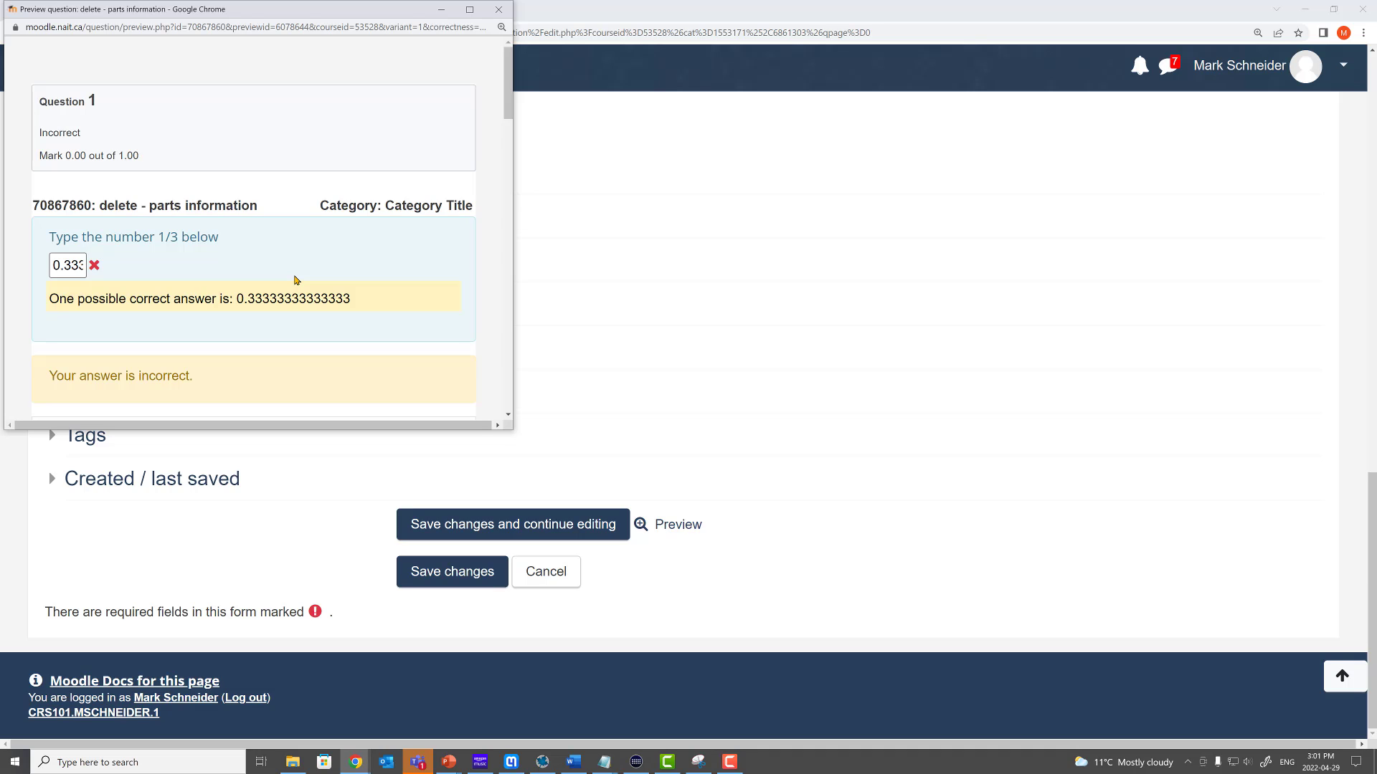
Compare the decimal in the feedback with the fraction in the question text, and close the preview
{"action": "left_click_drag", "start_coordinate": [350, 298], "coordinate": [240, 298]}
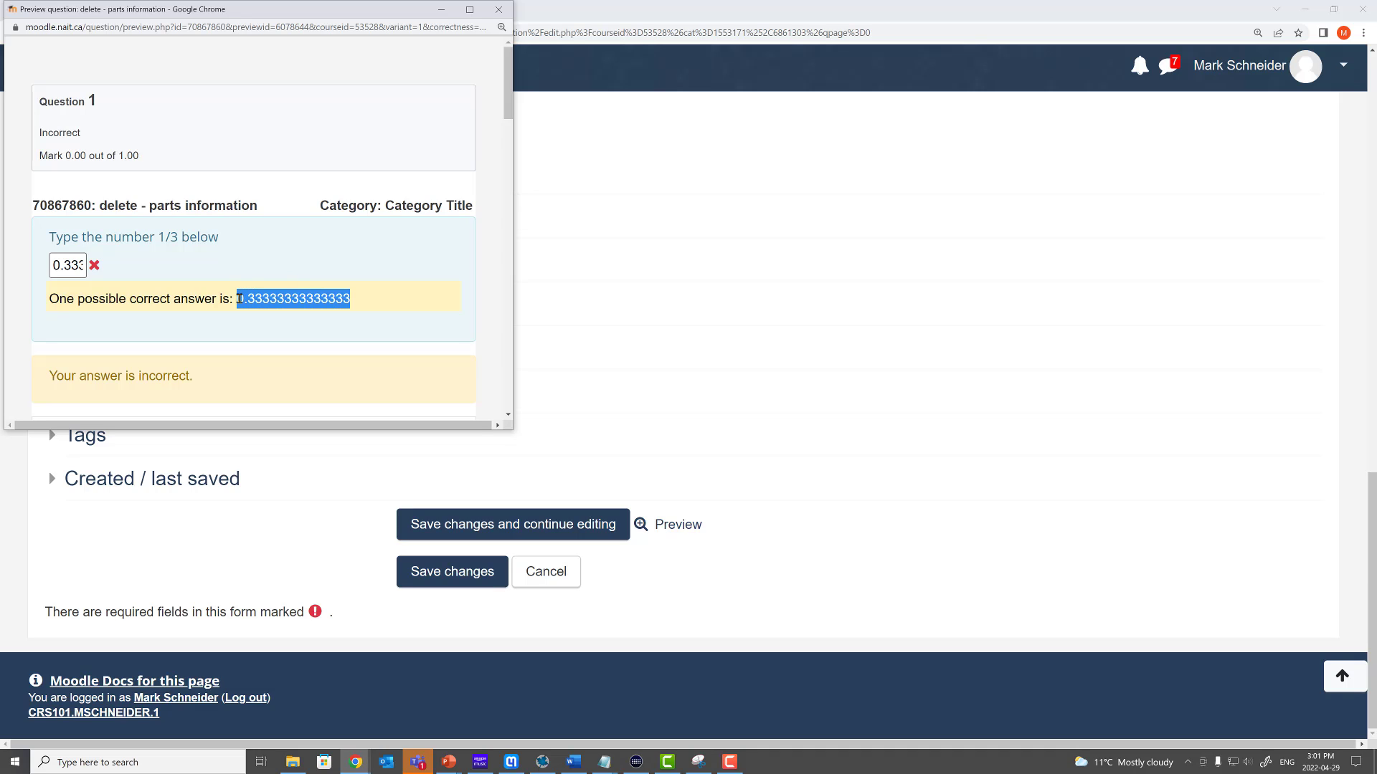
{"action": "left_click_drag", "start_coordinate": [158, 237], "coordinate": [178, 237]}
{"action": "left_click", "coordinate": [290, 246]}
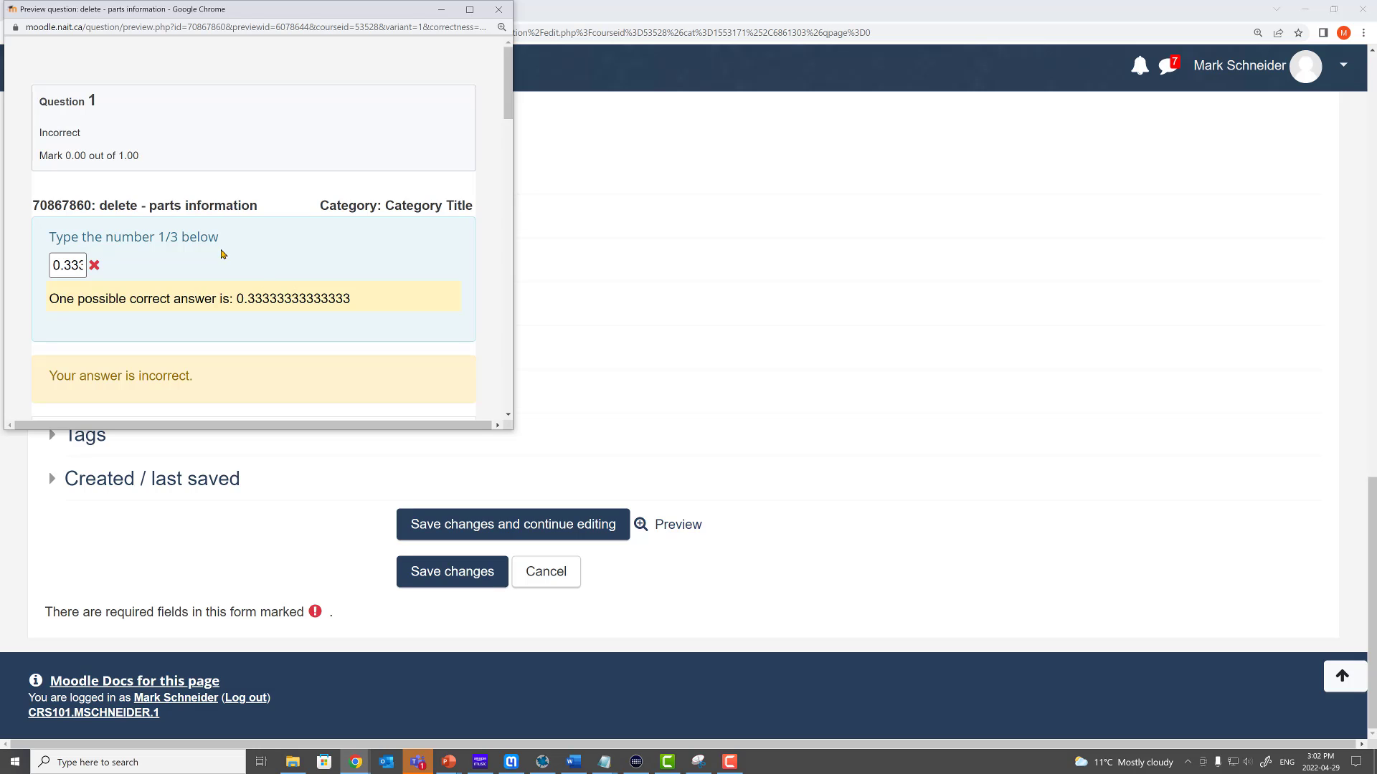
{"action": "double_click", "coordinate": [168, 237]}
{"action": "left_click", "coordinate": [498, 10]}
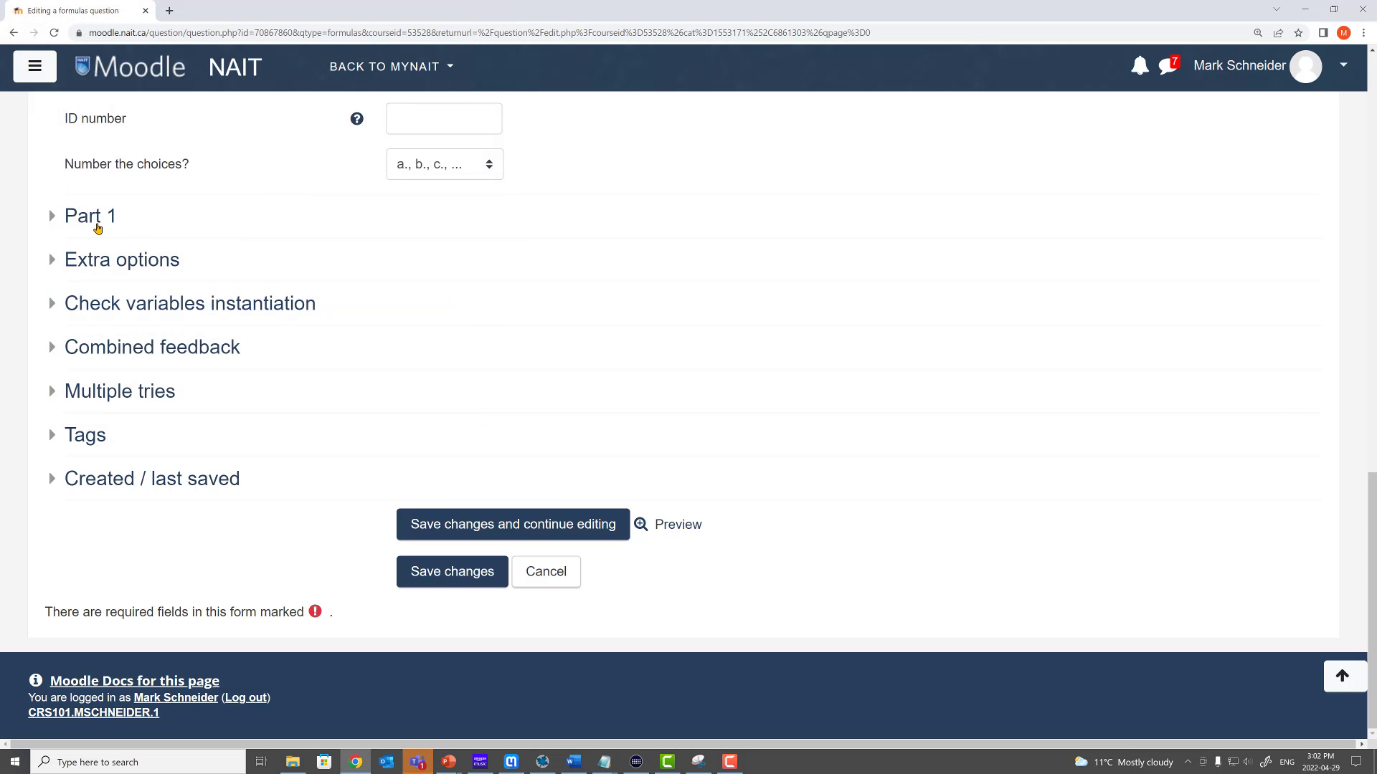
Set Part 1's answer type to Numeric and save the question while continuing to edit
{"action": "left_click", "coordinate": [87, 219]}
{"action": "left_click", "coordinate": [493, 336]}
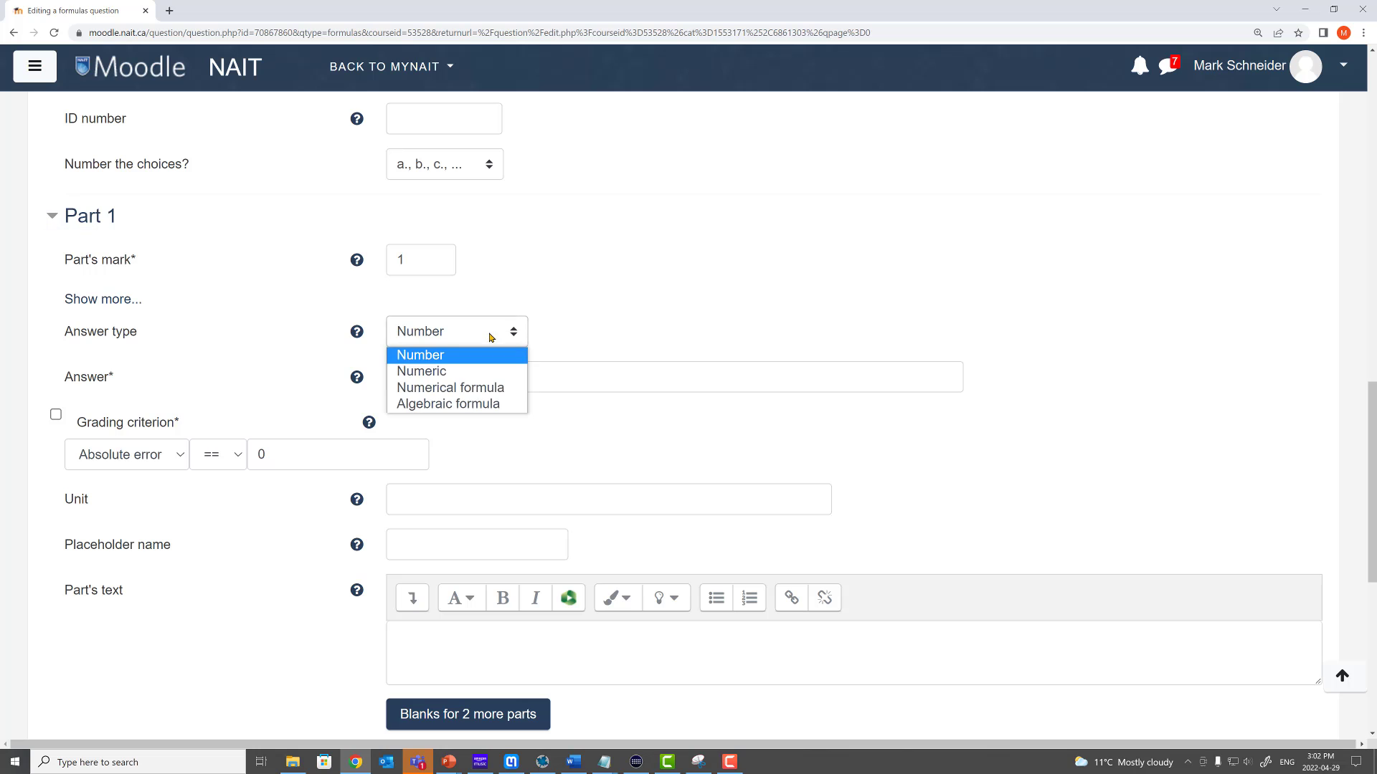
{"action": "left_click", "coordinate": [439, 371]}
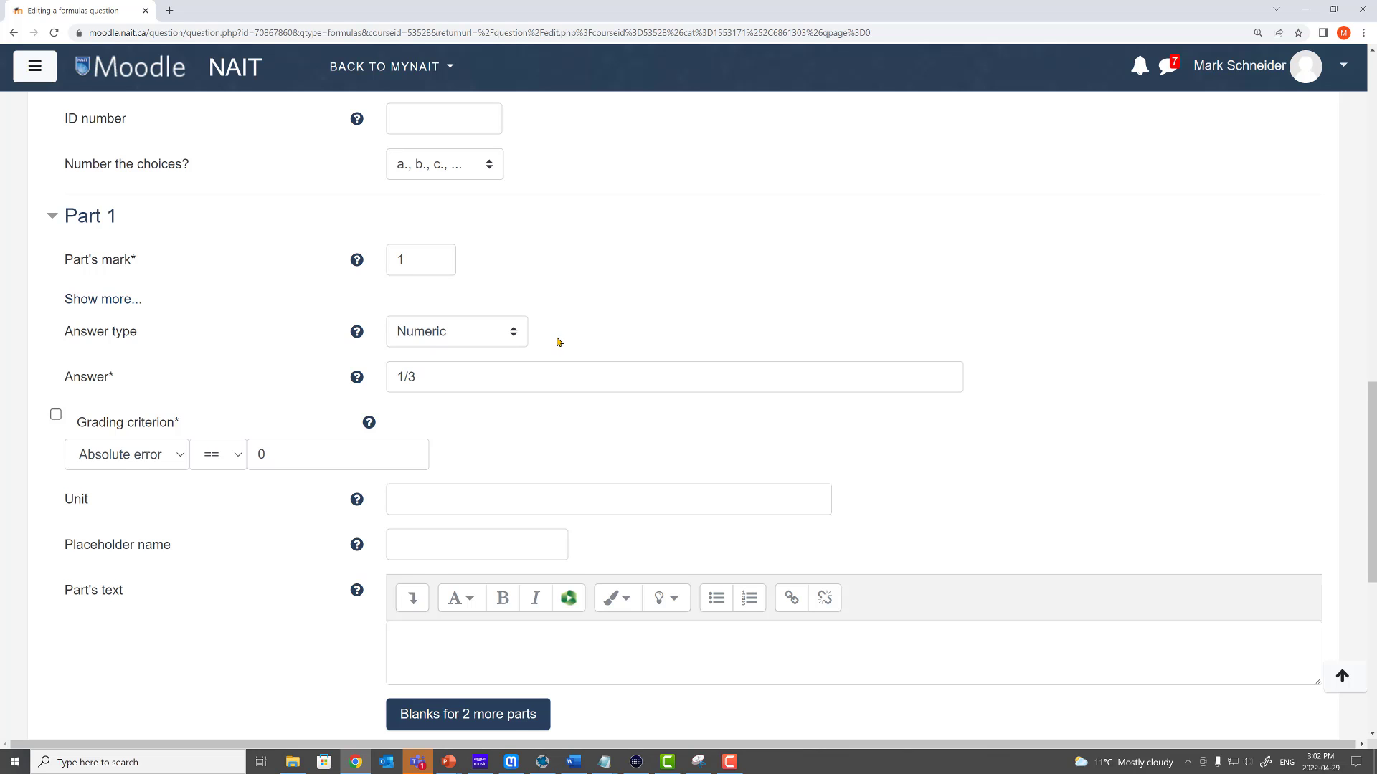
{"action": "scroll", "coordinate": [567, 359], "scroll_direction": "down", "scroll_amount": 7}
{"action": "left_click", "coordinate": [608, 513]}
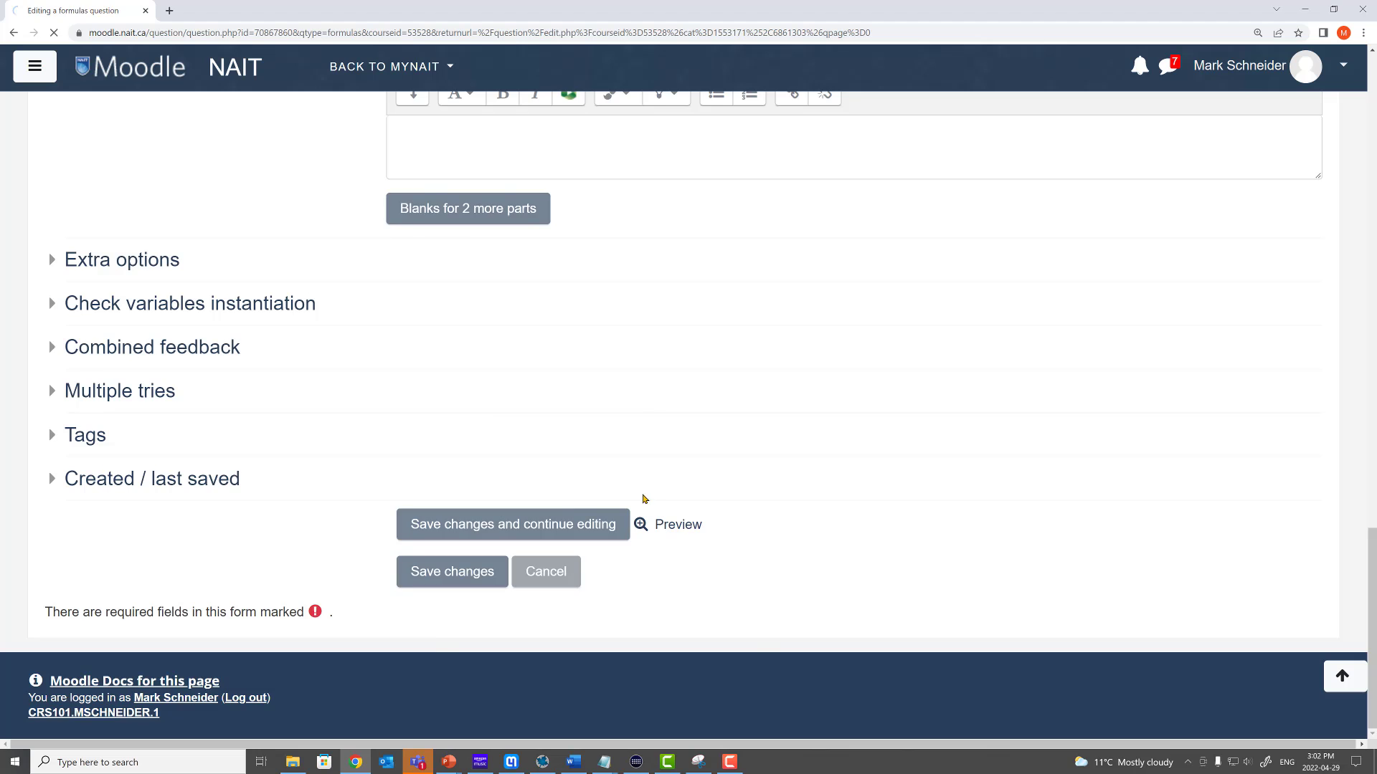
Preview the saved question, enter 1/3 as the answer, and check it
{"action": "scroll", "coordinate": [569, 578], "scroll_direction": "down", "scroll_amount": 10}
{"action": "scroll", "coordinate": [568, 578], "scroll_direction": "down", "scroll_amount": 7}
{"action": "left_click", "coordinate": [659, 524]}
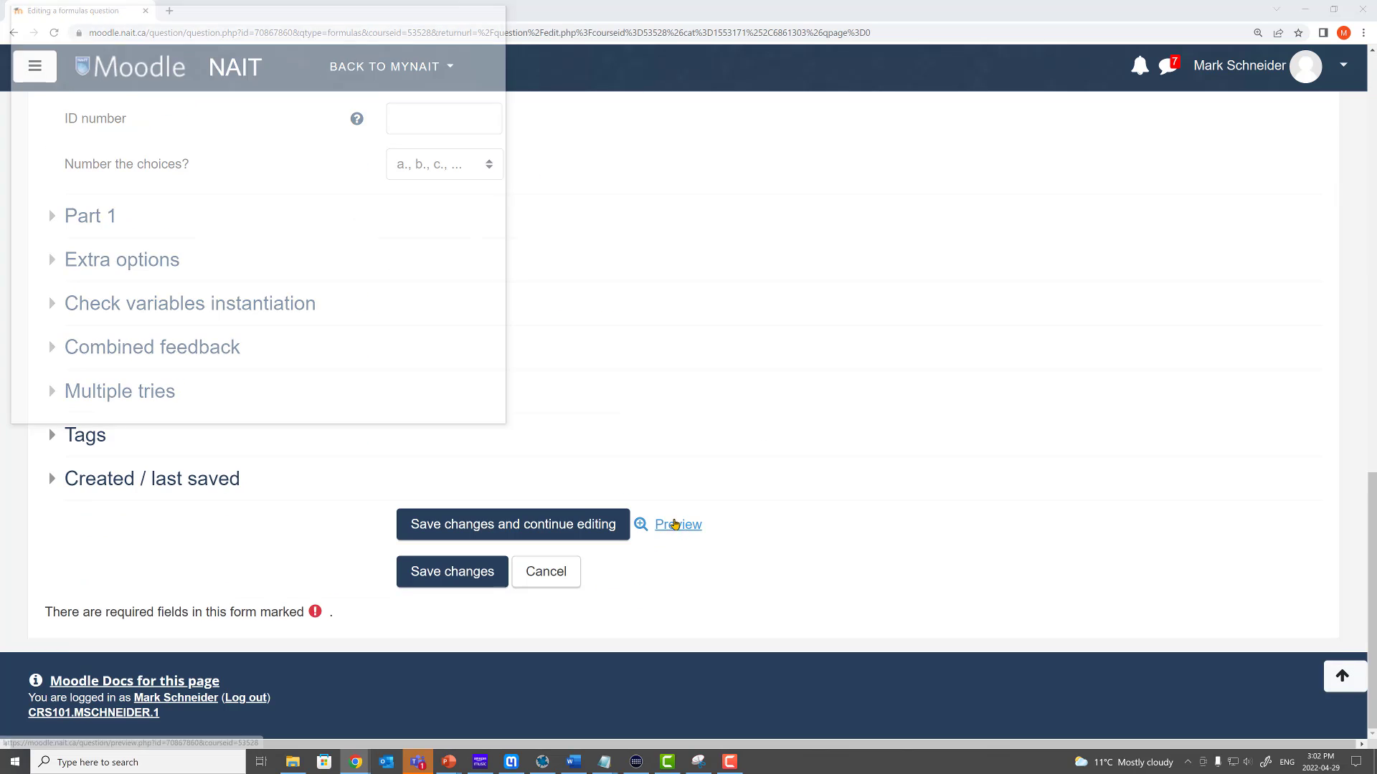
{"action": "left_click", "coordinate": [105, 236]}
{"action": "type", "text": "1/3"}
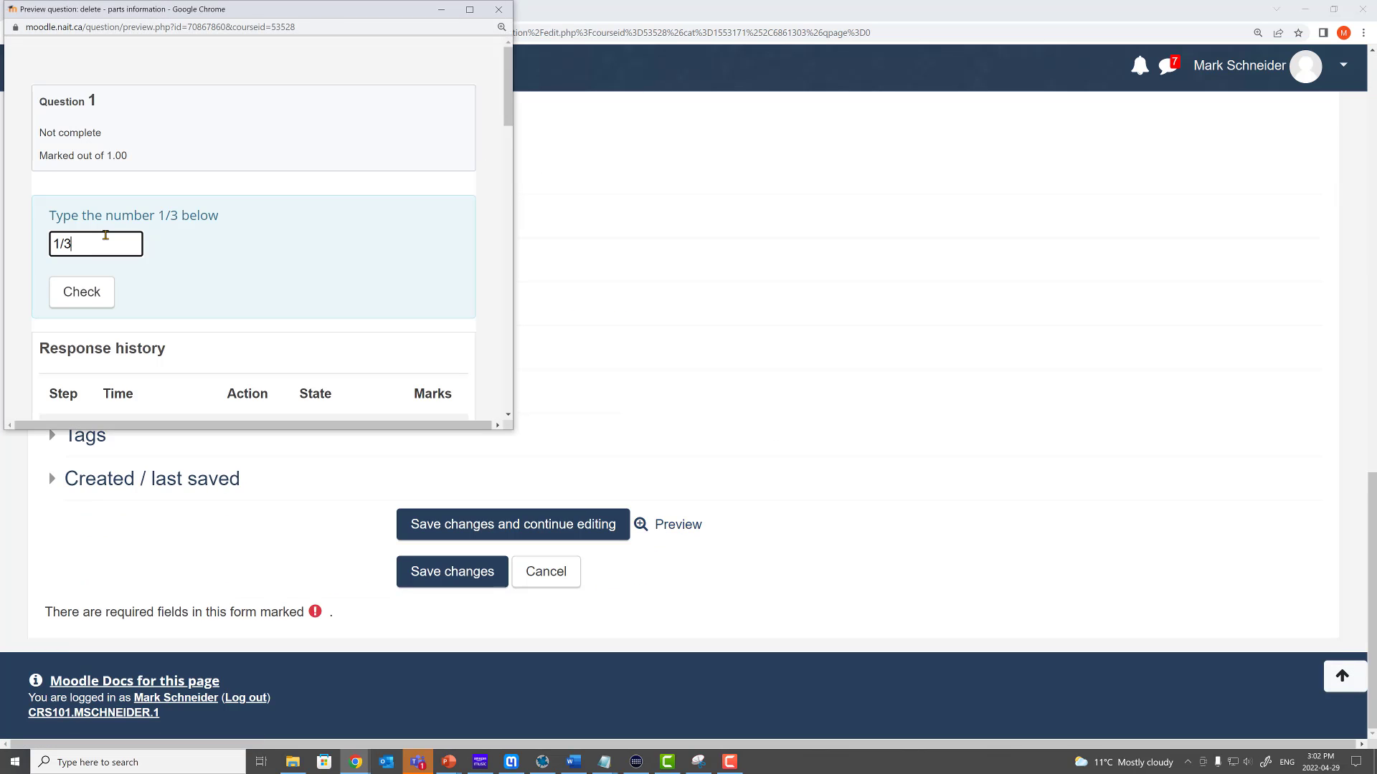
{"action": "left_click", "coordinate": [58, 291]}
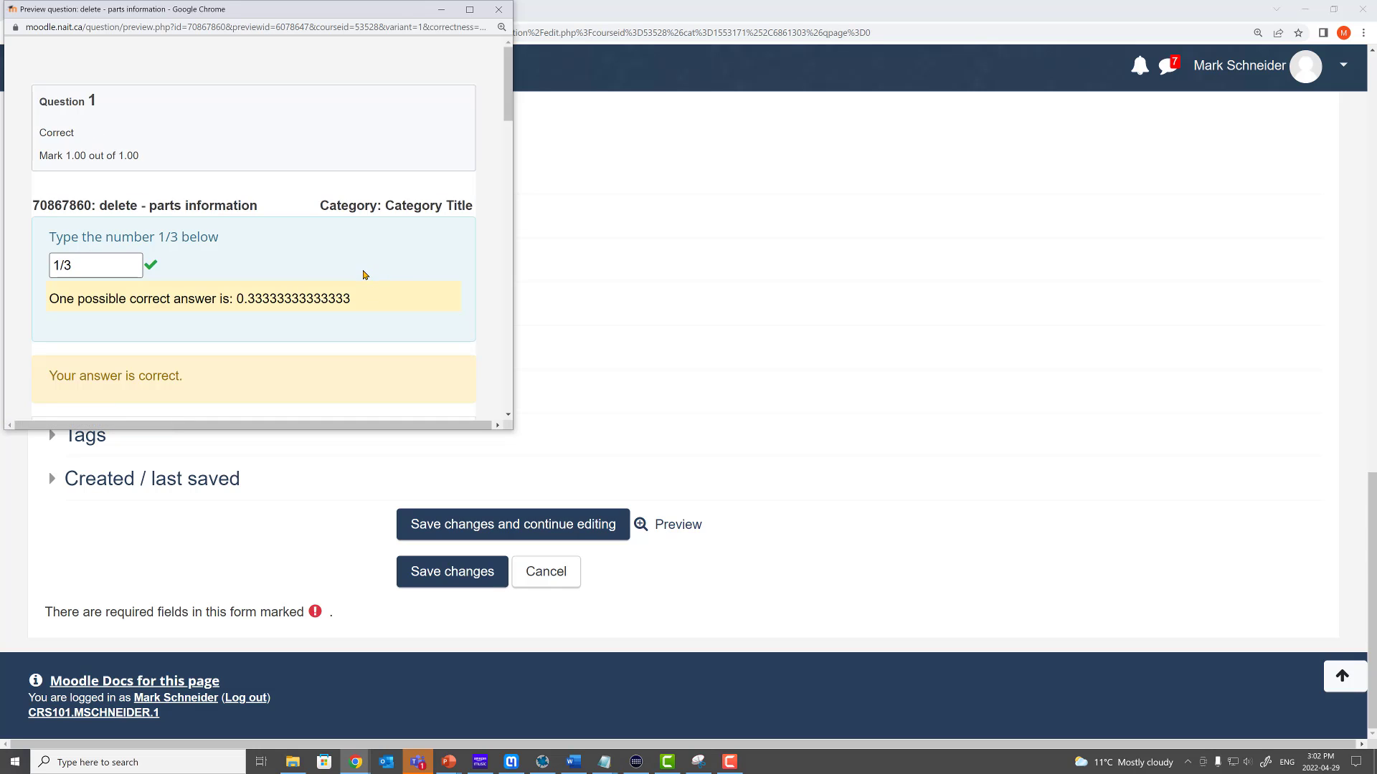
Restart the preview attempt, paste the copied decimal 0.33333333333333 as the answer, check it, and compare it with the question's fraction
{"action": "scroll", "coordinate": [358, 283], "scroll_direction": "down", "scroll_amount": 5}
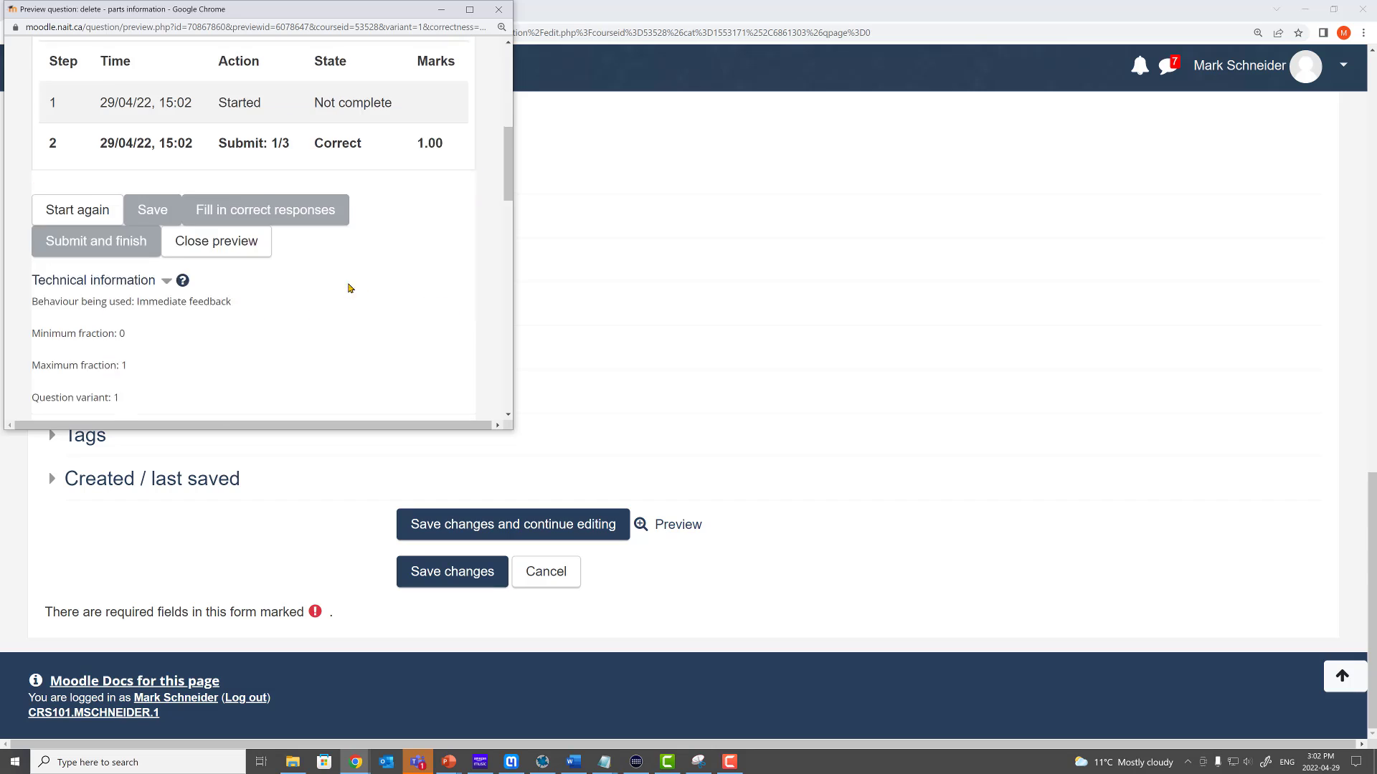
{"action": "left_click", "coordinate": [83, 186]}
{"action": "left_click", "coordinate": [107, 242]}
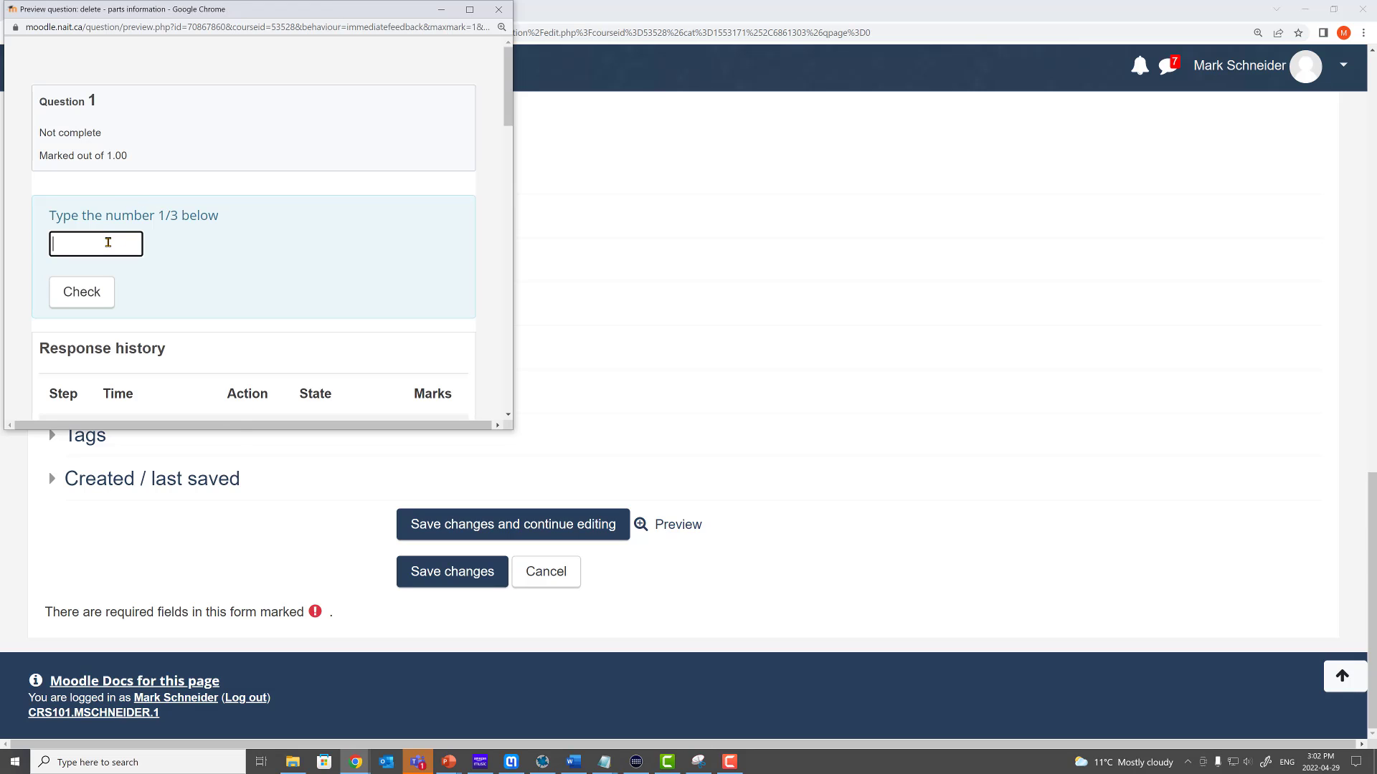
{"action": "right_click", "coordinate": [97, 243]}
{"action": "left_click", "coordinate": [138, 337]}
{"action": "left_click", "coordinate": [103, 294]}
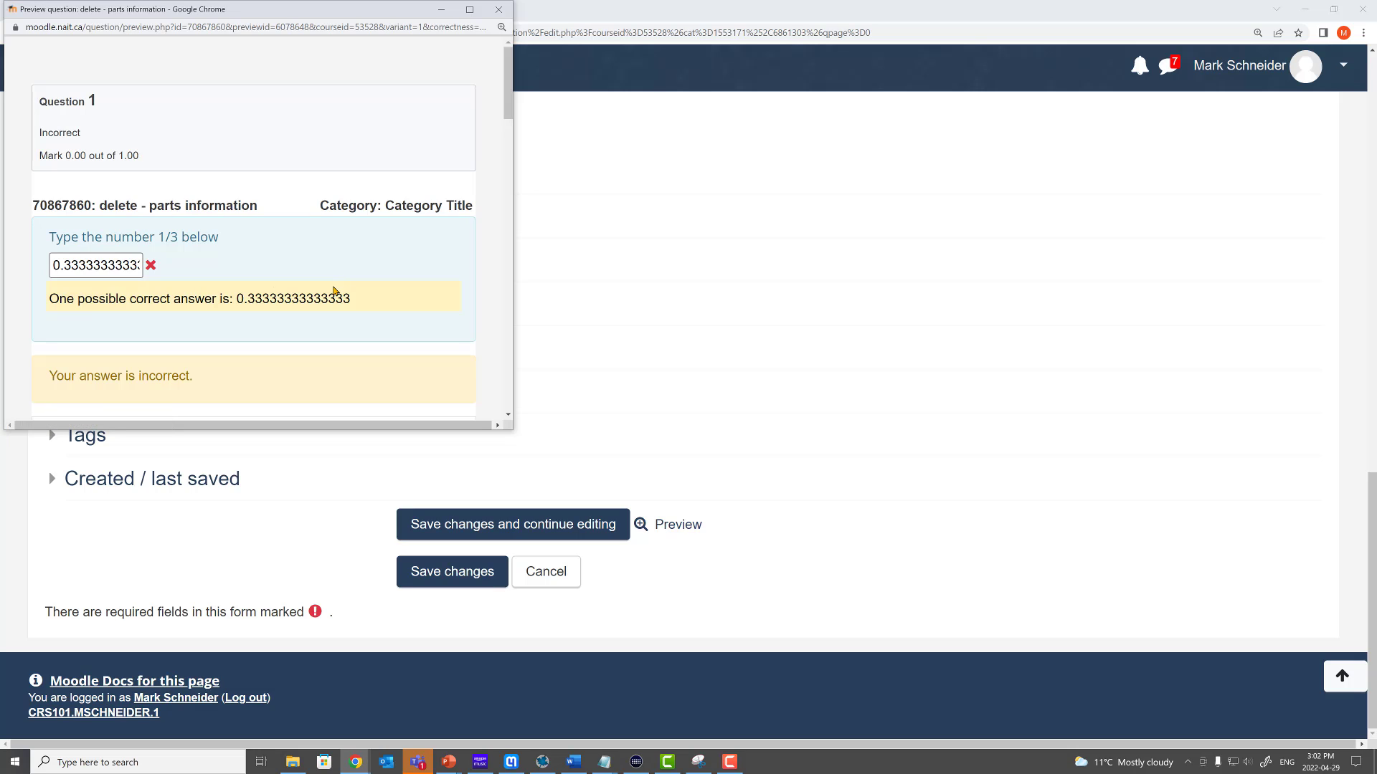
{"action": "left_click_drag", "start_coordinate": [157, 237], "coordinate": [179, 237]}
{"action": "left_click", "coordinate": [244, 241]}
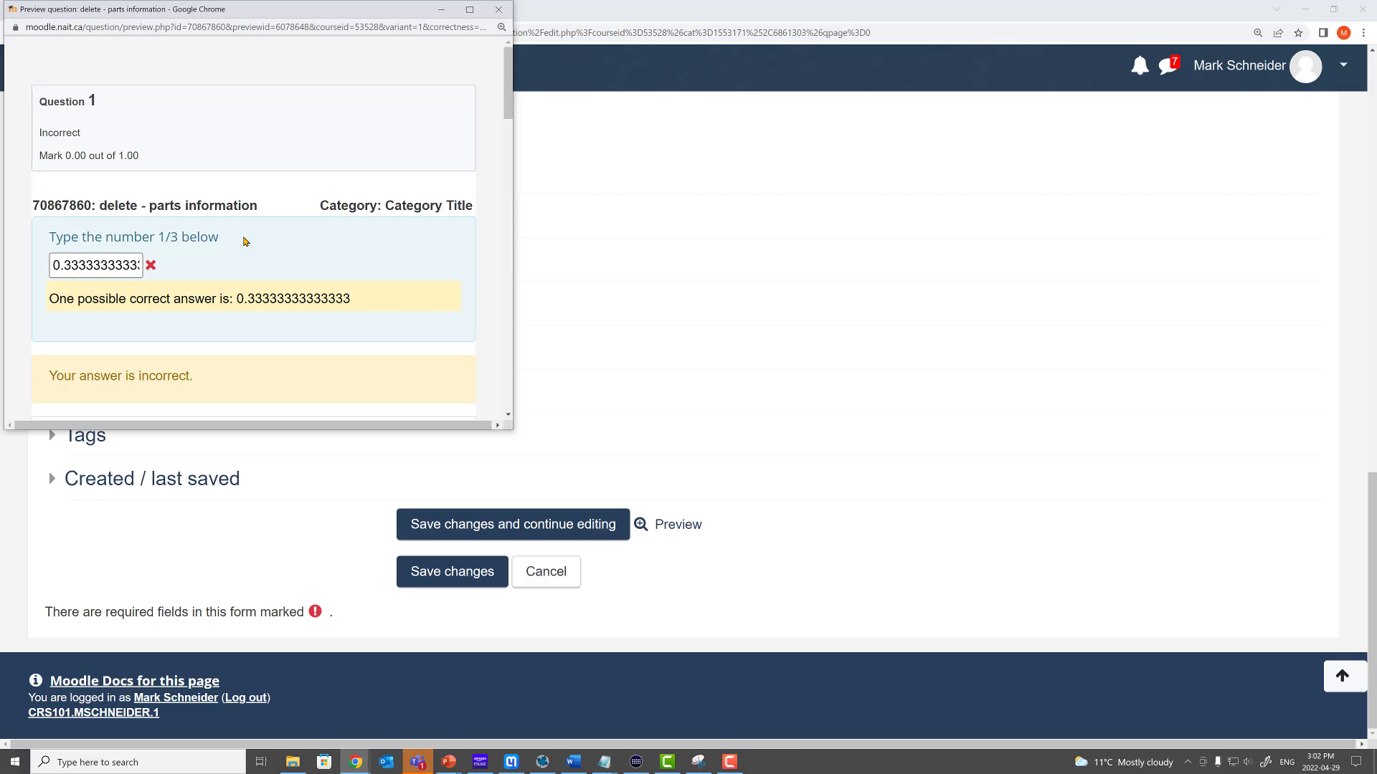
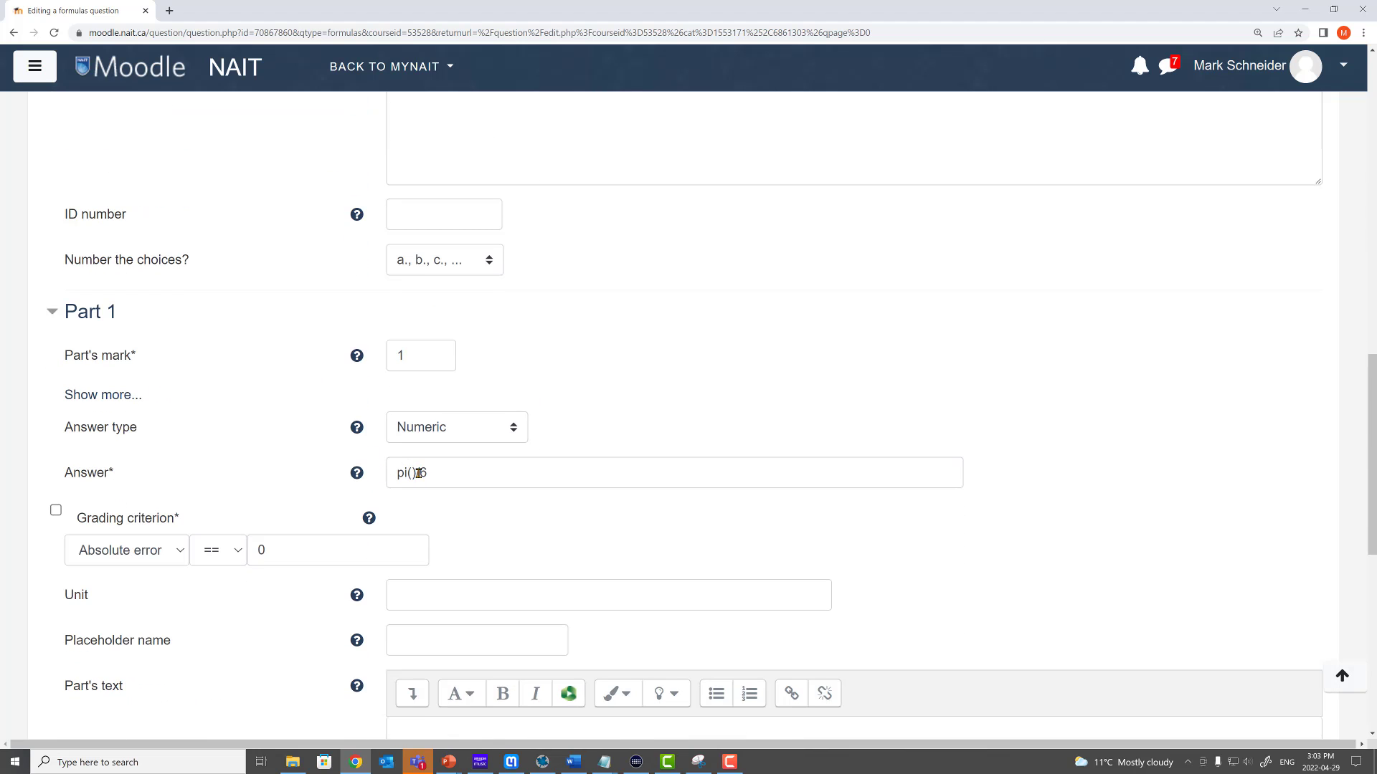
Review Part 1's answer pi()/6 and save the question while continuing to edit
{"action": "triple_click", "coordinate": [416, 471]}
{"action": "left_click", "coordinate": [499, 474]}
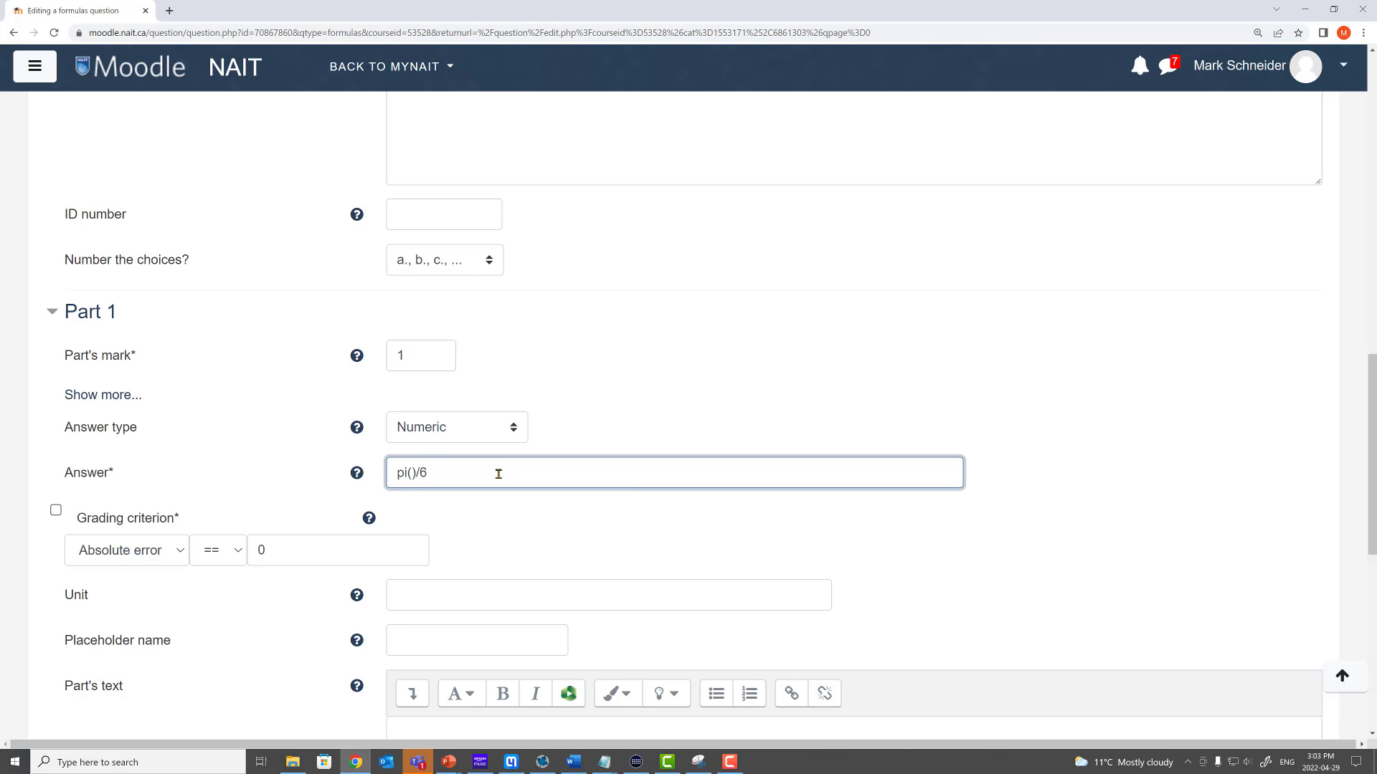
{"action": "left_click", "coordinate": [630, 436]}
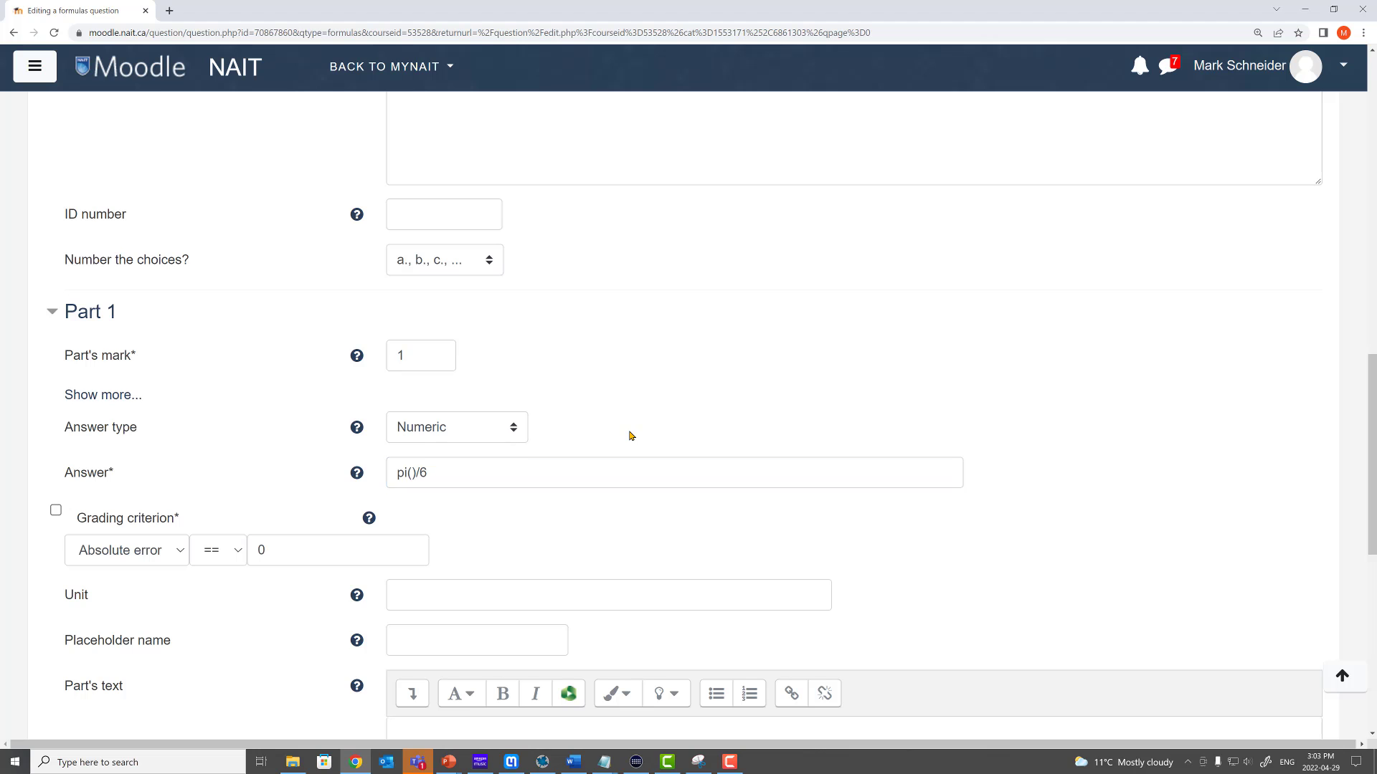
{"action": "scroll", "coordinate": [613, 423], "scroll_direction": "down", "scroll_amount": 8}
{"action": "left_click", "coordinate": [615, 562]}
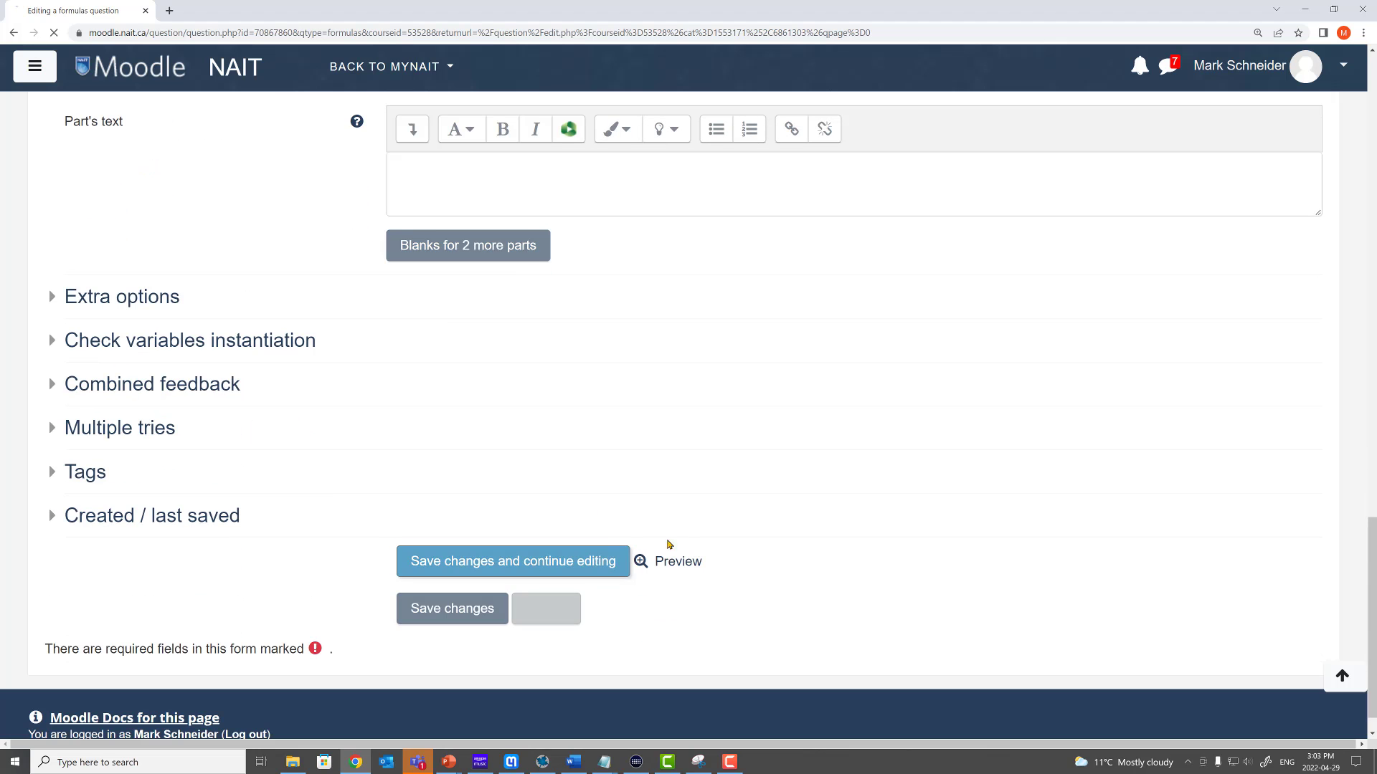
Preview the question, enter pi/6 as the answer, and check it
{"action": "scroll", "coordinate": [643, 552], "scroll_direction": "down", "scroll_amount": 15}
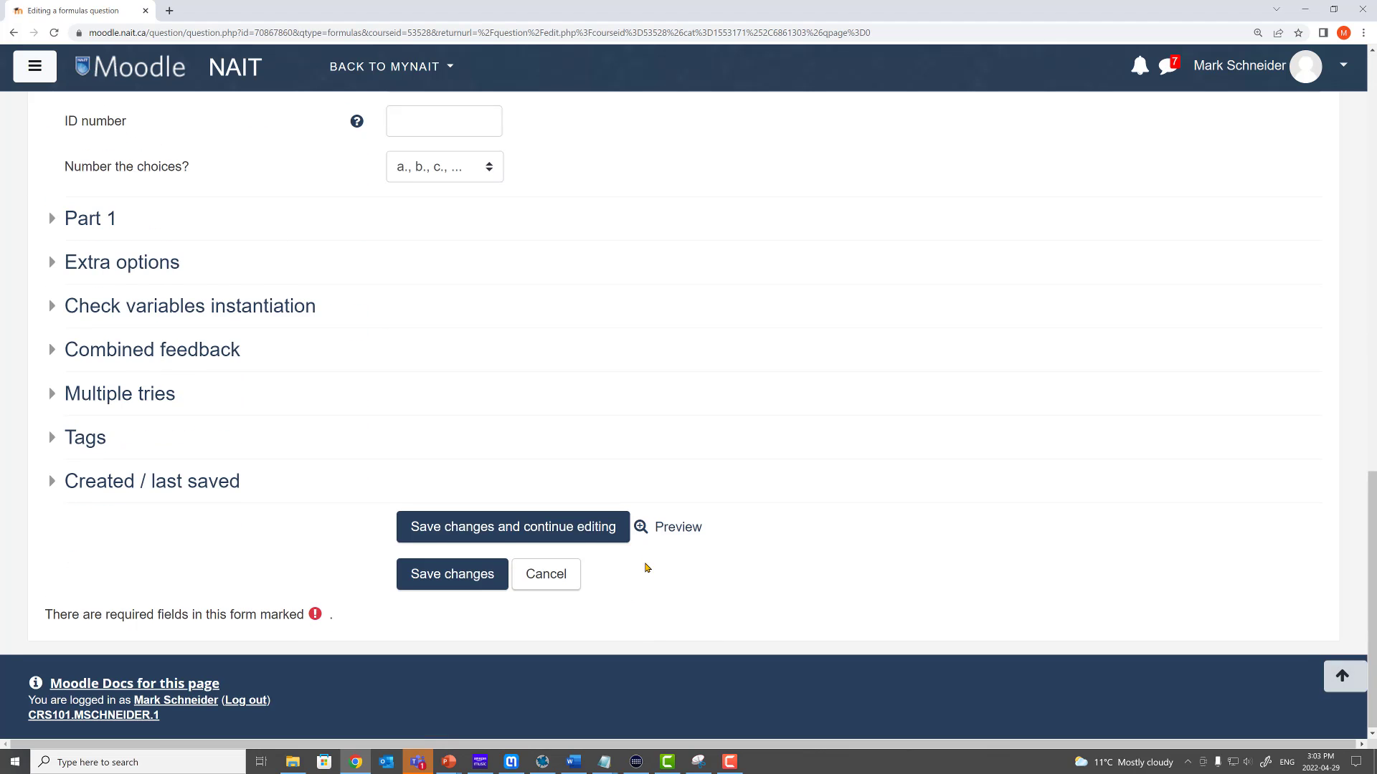
{"action": "left_click", "coordinate": [679, 527]}
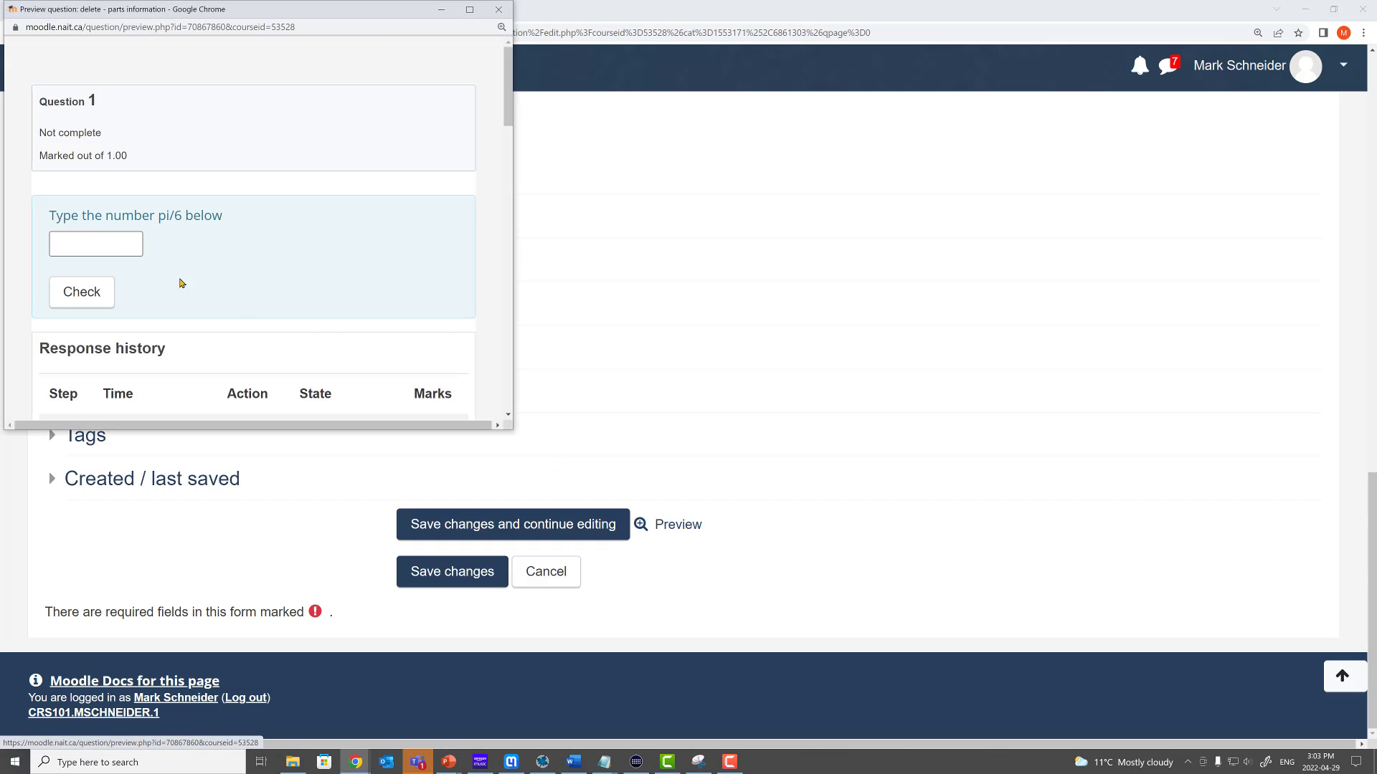
{"action": "left_click", "coordinate": [122, 233]}
{"action": "type", "text": "pi/6"}
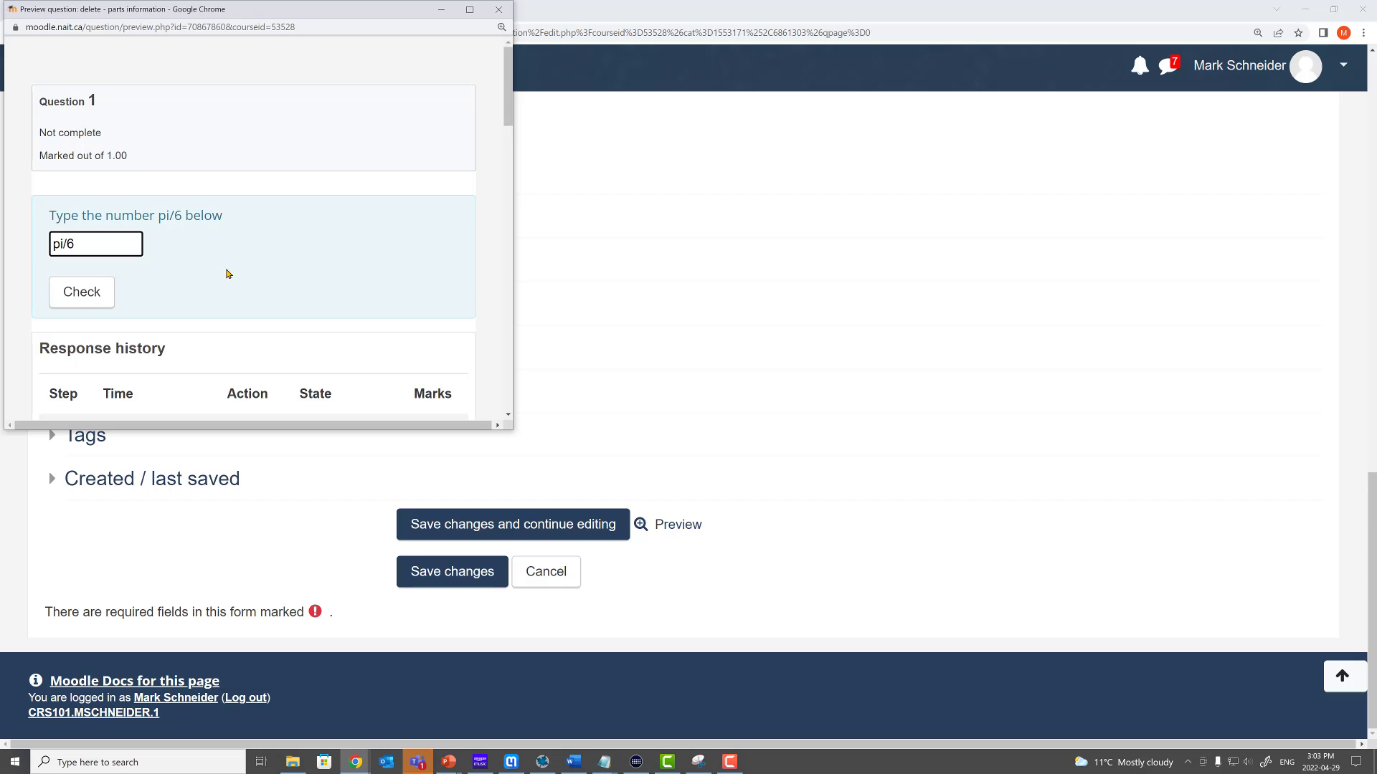
{"action": "left_click", "coordinate": [112, 294]}
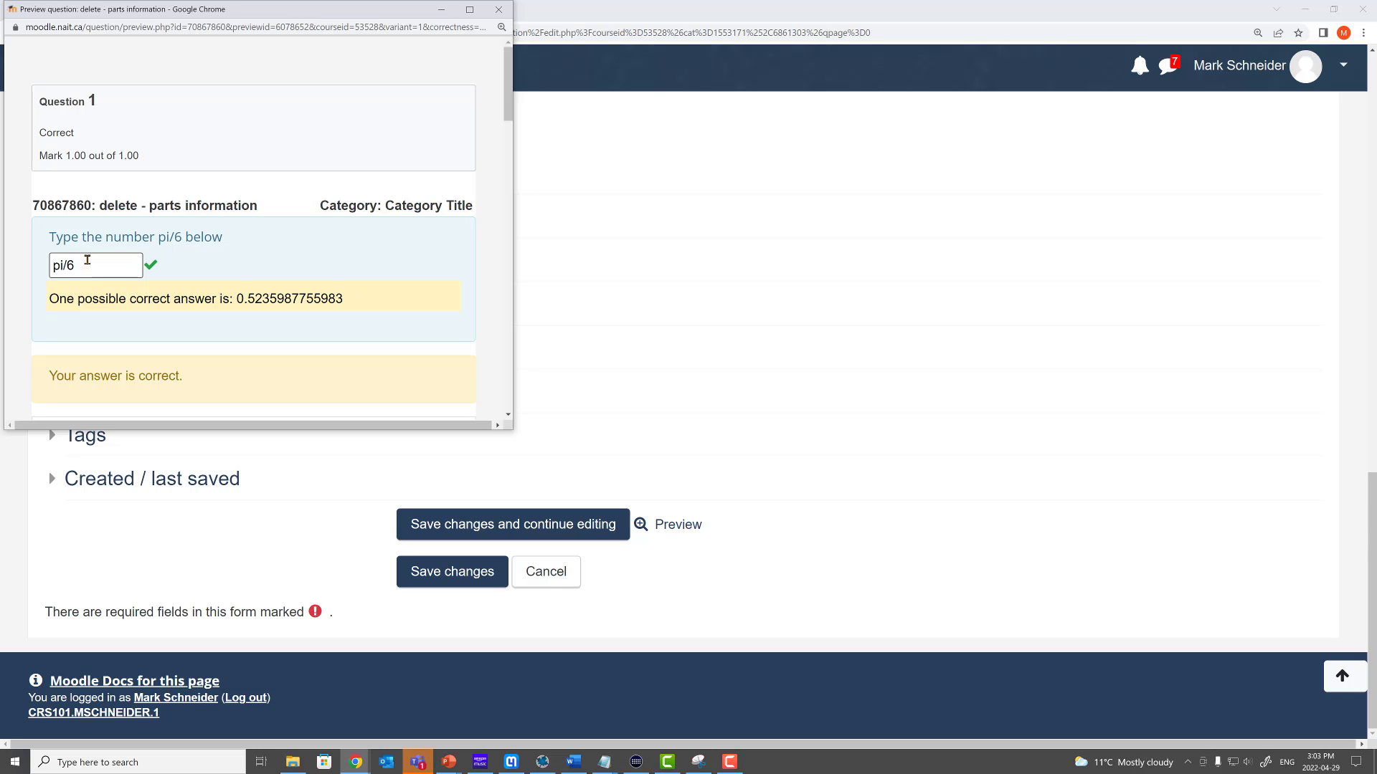
Restart the preview attempt, check pi()/6 as the answer, and close the preview
{"action": "scroll", "coordinate": [193, 276], "scroll_direction": "down", "scroll_amount": 3}
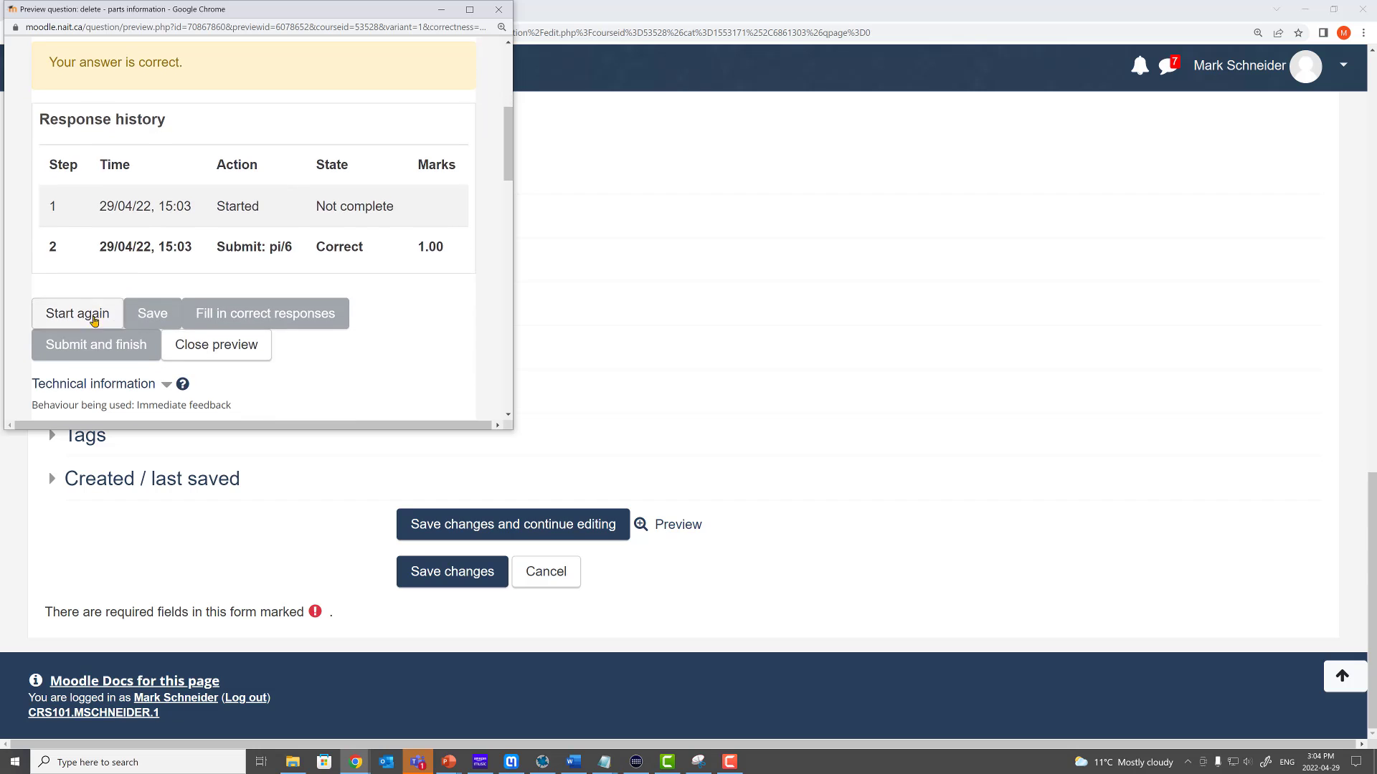
{"action": "left_click", "coordinate": [85, 313]}
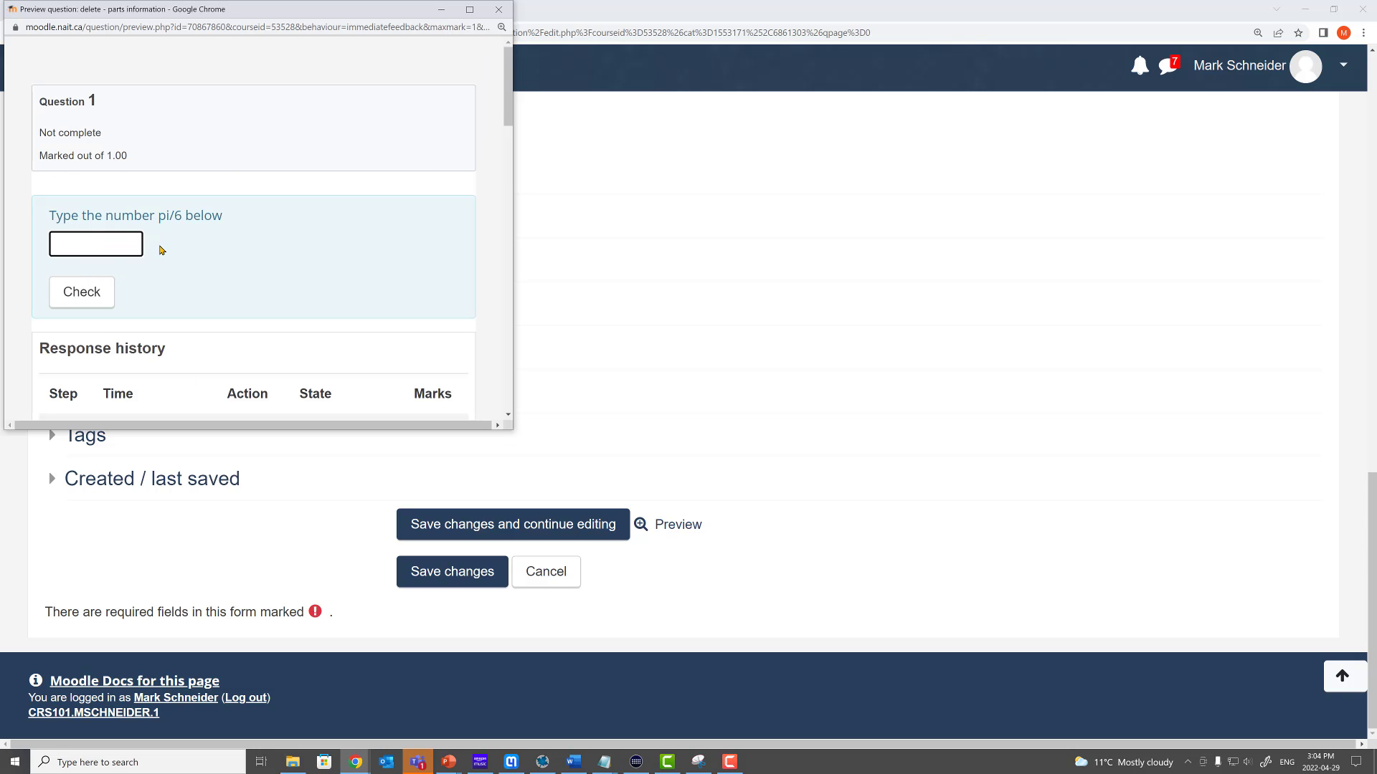
{"action": "type", "text": "pi()/6"}
{"action": "key", "text": "Return"}
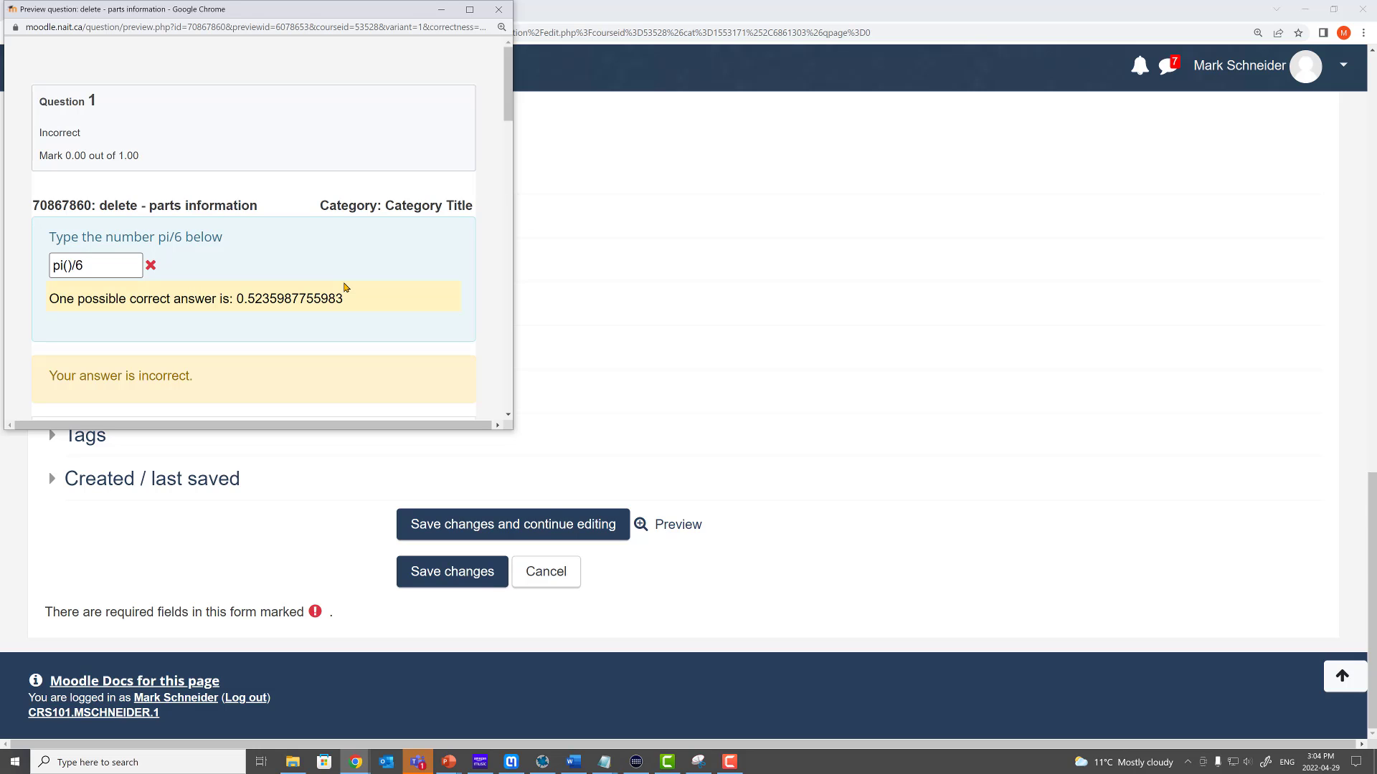
{"action": "left_click", "coordinate": [499, 10]}
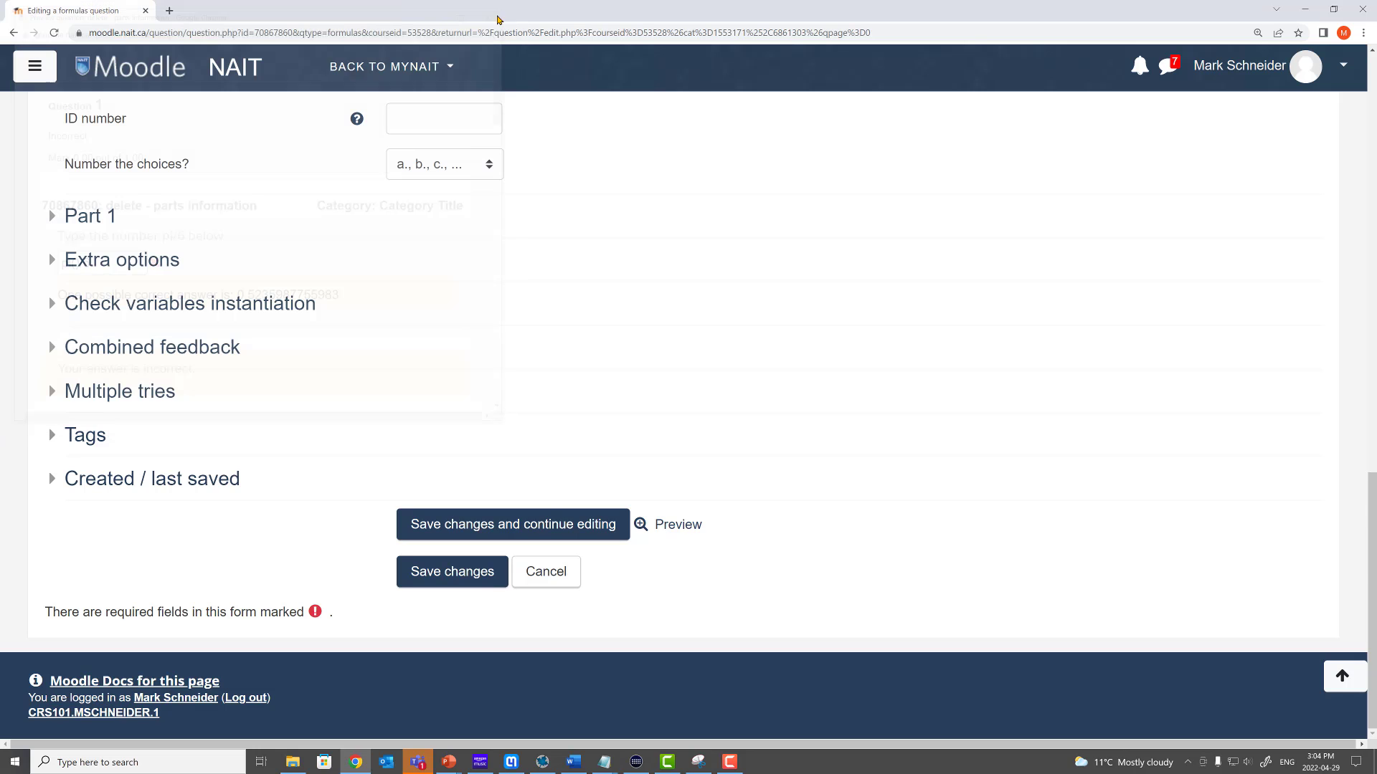
Expand Part 1 and set its answer type to Numerical formula
{"action": "left_click", "coordinate": [108, 218]}
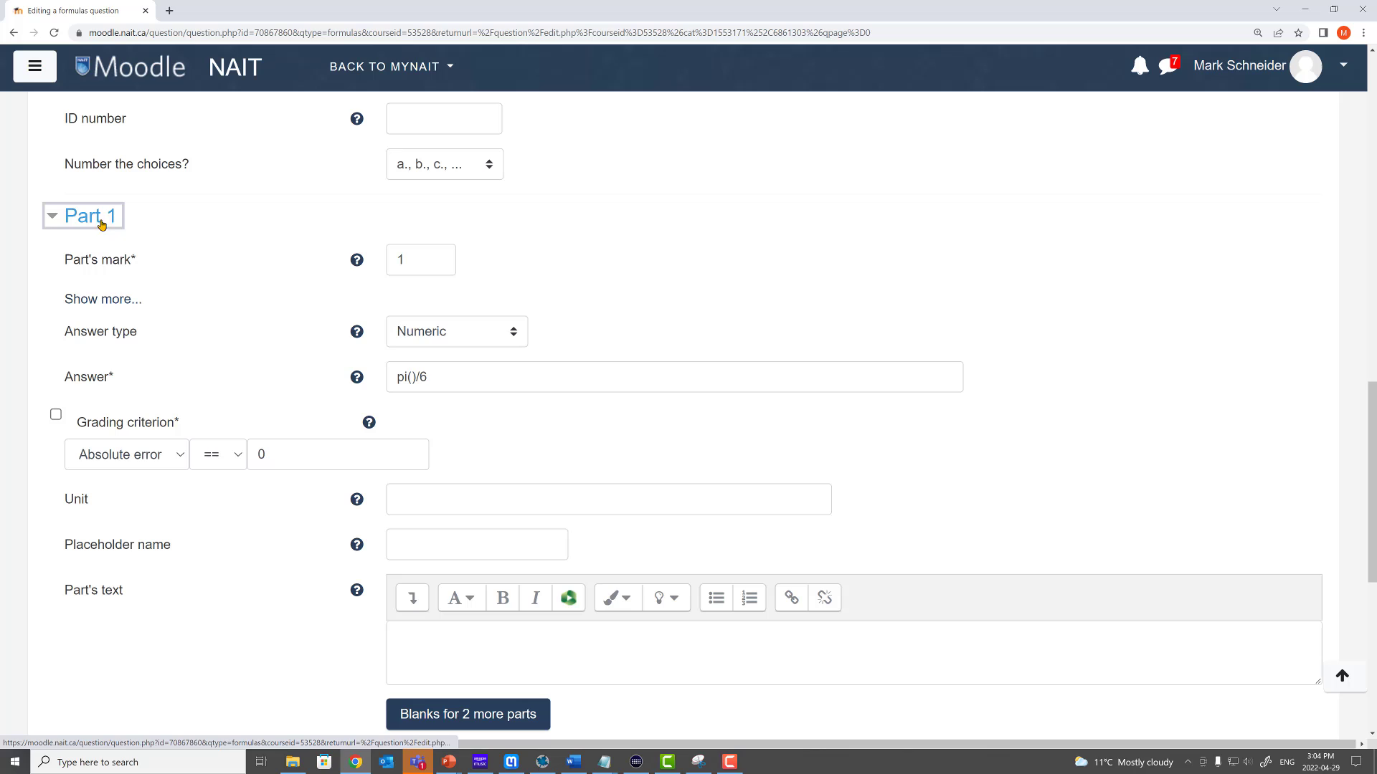
{"action": "left_click", "coordinate": [482, 332]}
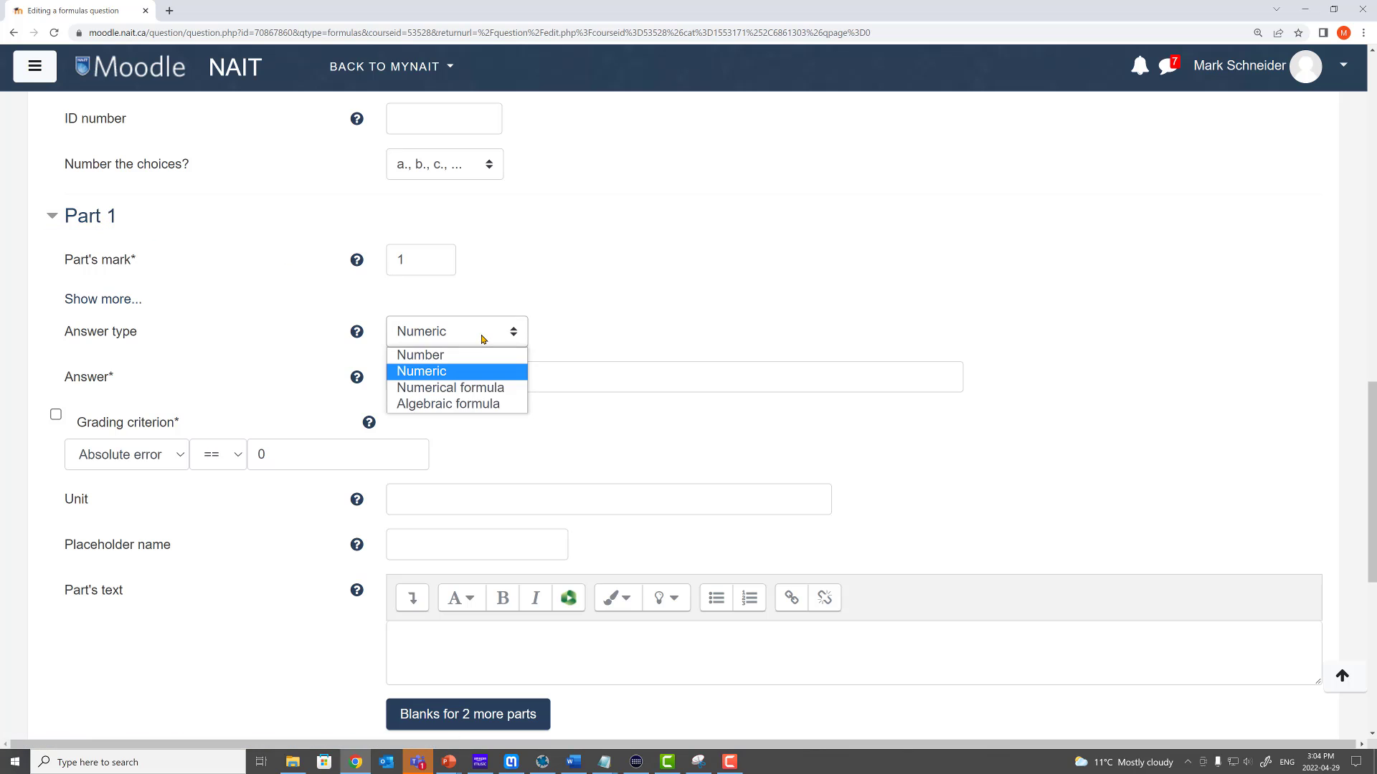
{"action": "left_click", "coordinate": [474, 388]}
Wrap Part 1's answer in a sine function so it reads sin(pi()/6)
{"action": "left_click", "coordinate": [399, 377]}
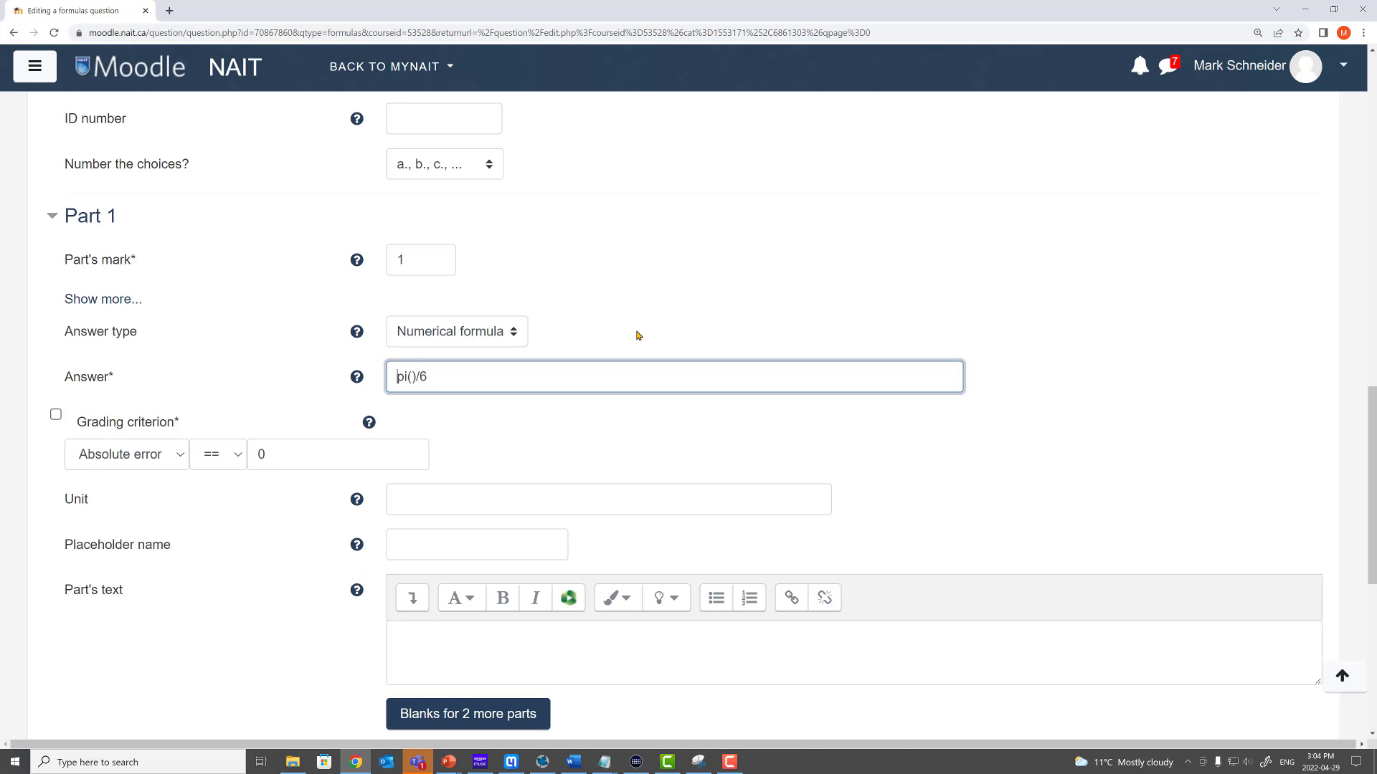
{"action": "type", "text": "sin("}
{"action": "key", "text": "End"}
{"action": "type", "text": ")"}
{"action": "left_click", "coordinate": [736, 303]}
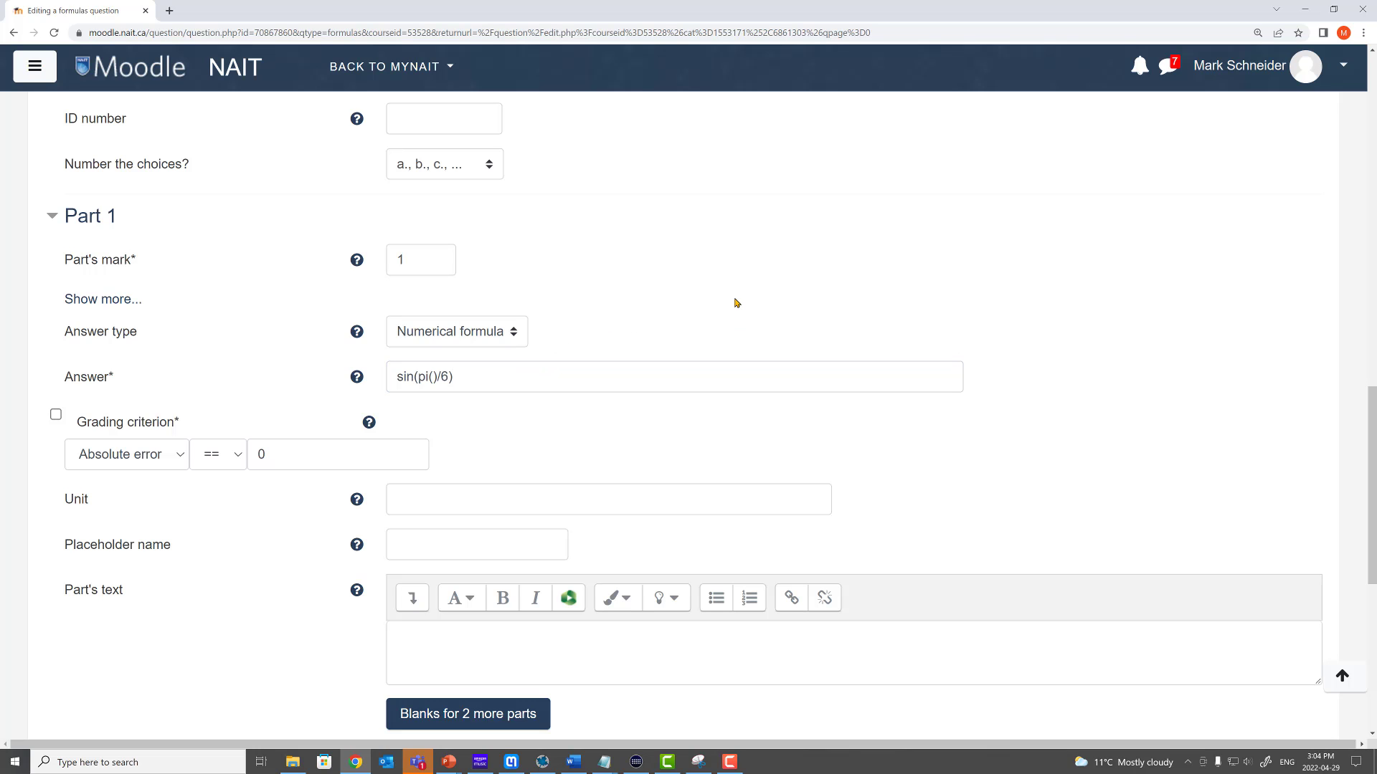
{"action": "double_click", "coordinate": [406, 370]}
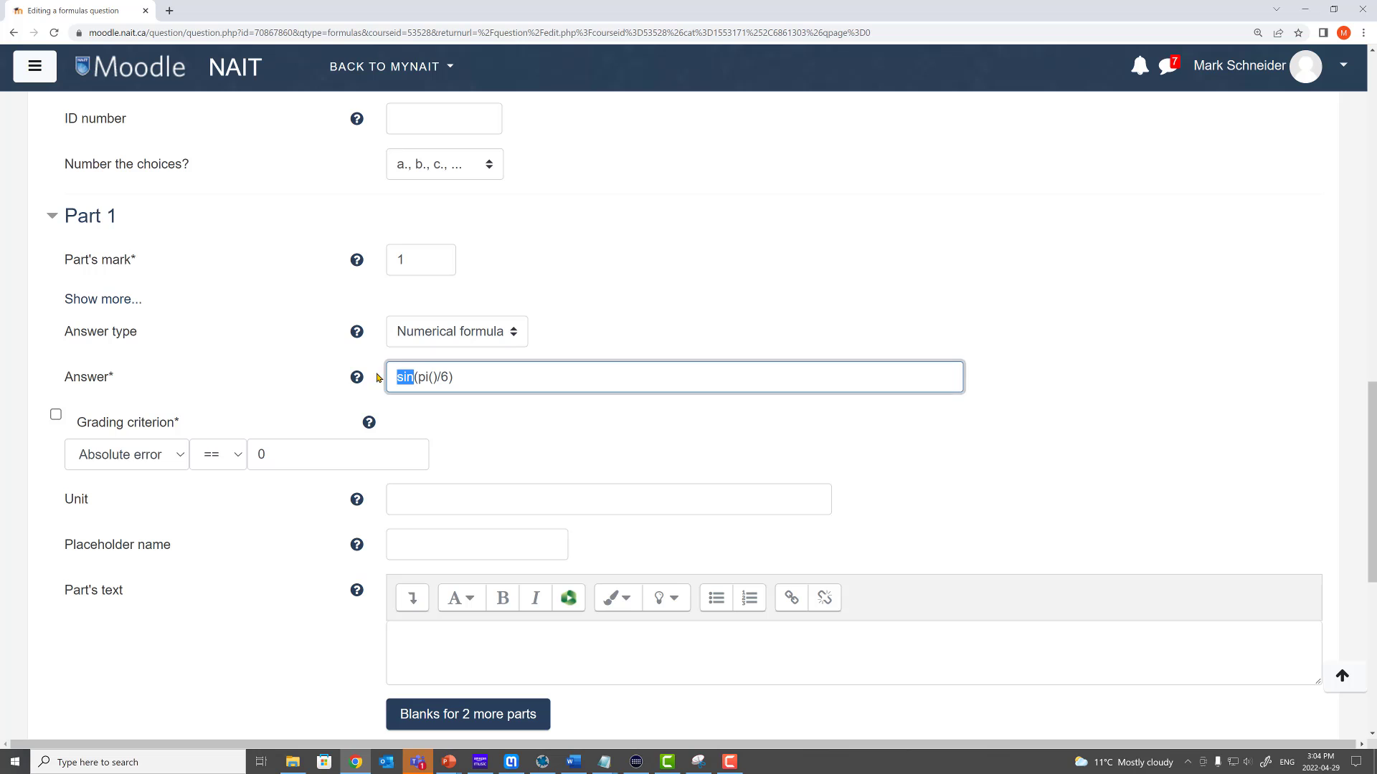
{"action": "left_click", "coordinate": [629, 334]}
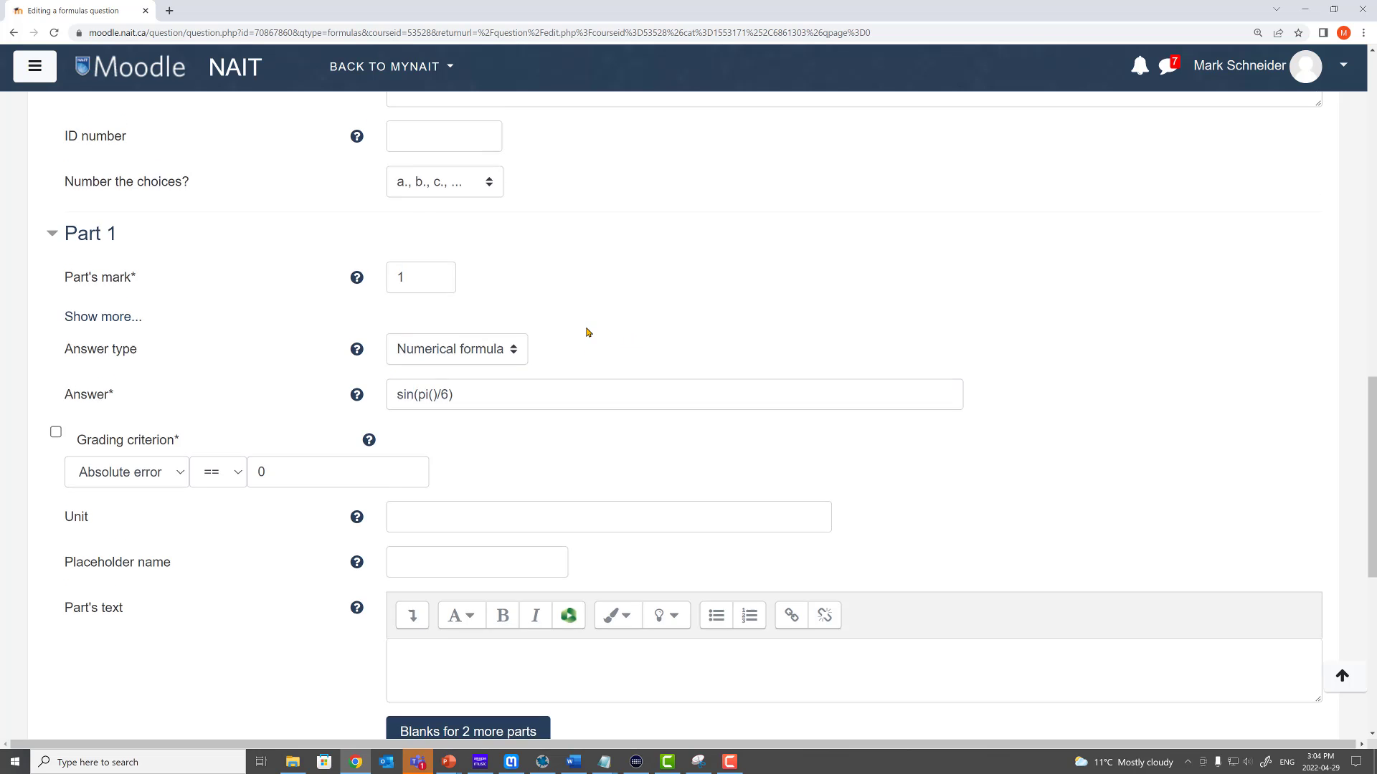
Change the question text to "Type sin(pi/6) below" and save the question while continuing to edit
{"action": "scroll", "coordinate": [584, 329], "scroll_direction": "up", "scroll_amount": 8}
{"action": "left_click", "coordinate": [506, 185]}
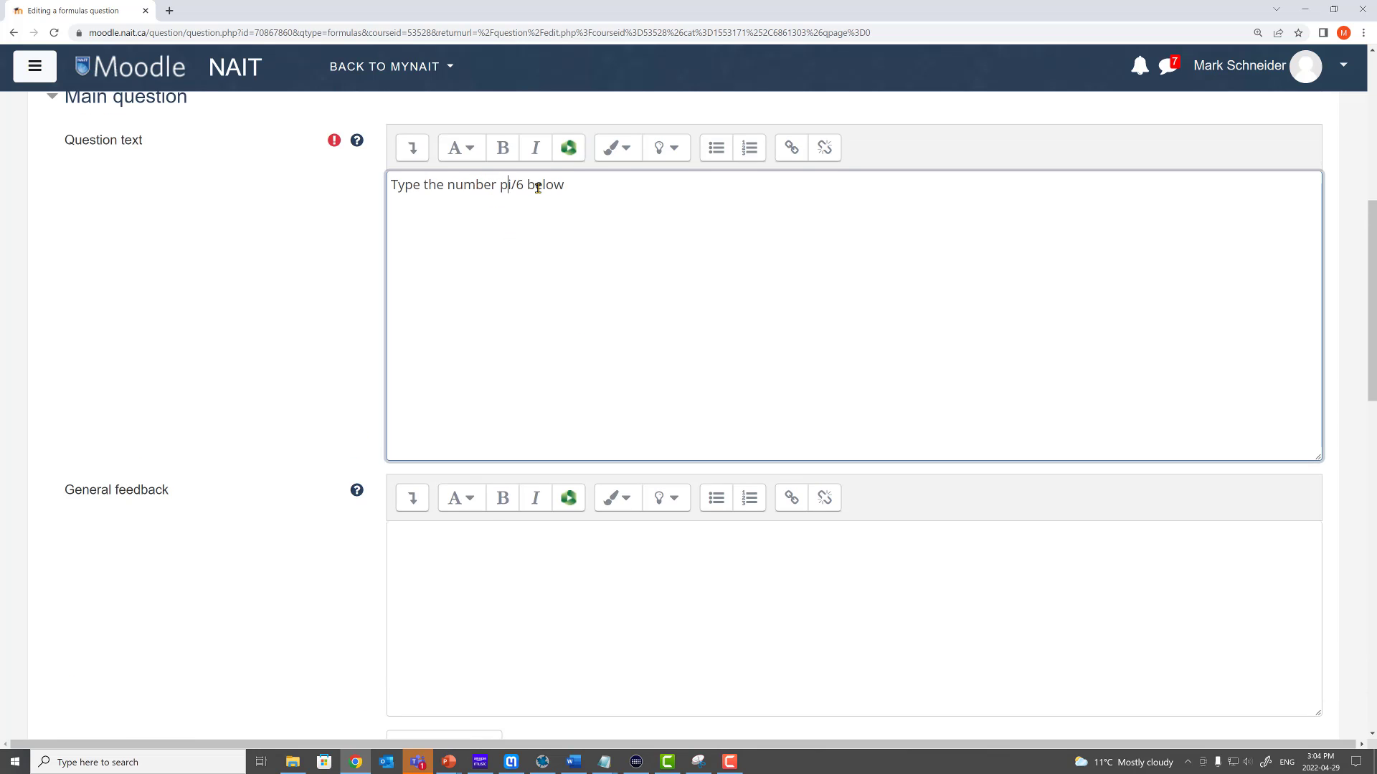
{"action": "type", "text": "sin(pi/6)"}
{"action": "left_click_drag", "start_coordinate": [501, 184], "coordinate": [423, 185]}
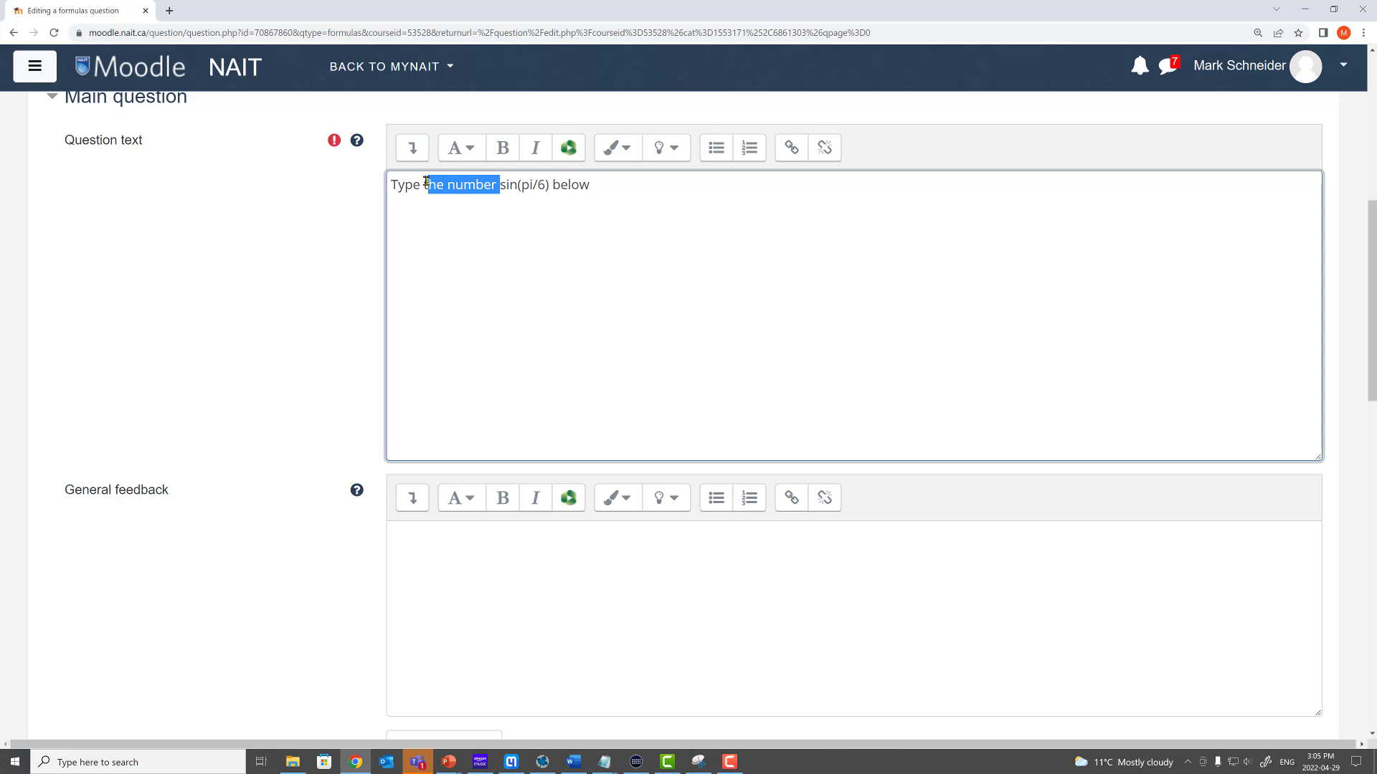
{"action": "key", "text": "BackSpace"}
{"action": "left_click", "coordinate": [317, 233]}
{"action": "scroll", "coordinate": [308, 255], "scroll_direction": "down", "scroll_amount": 20}
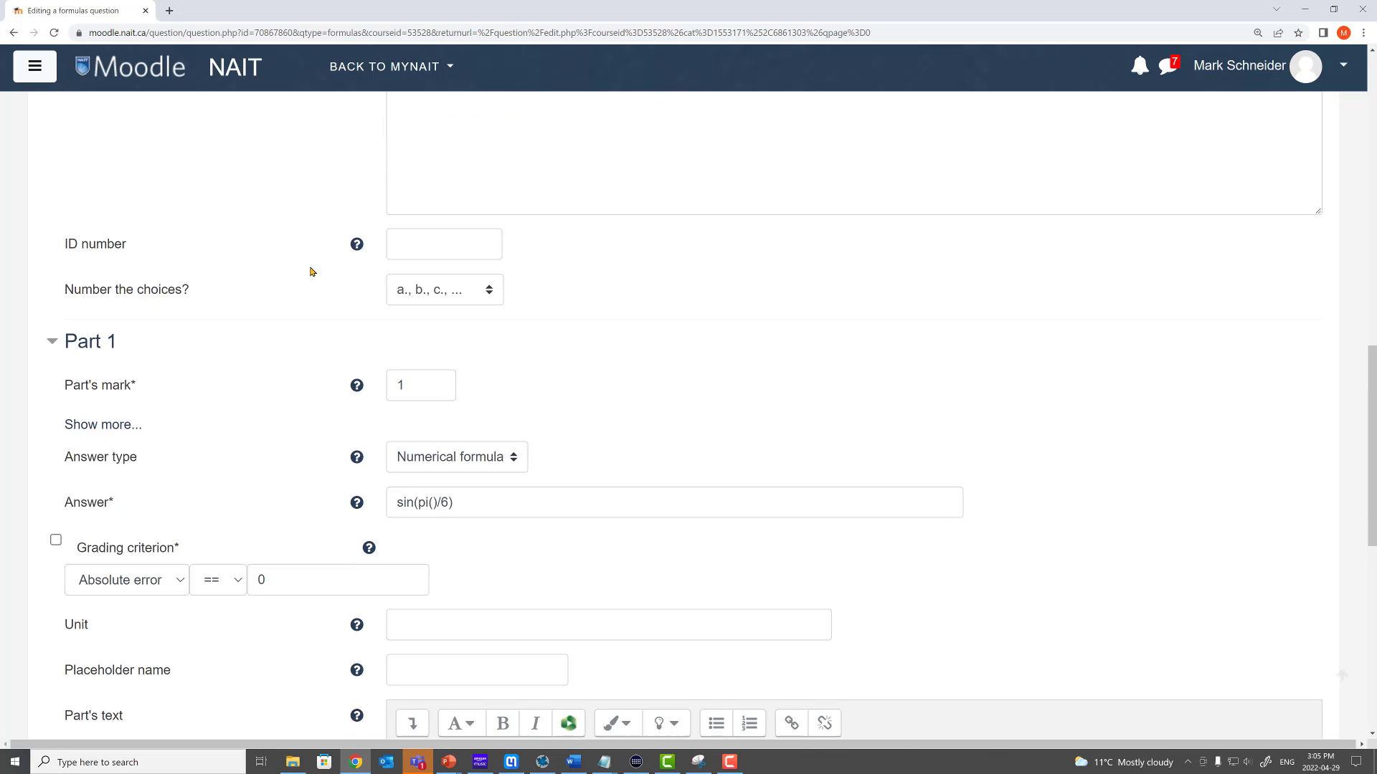
{"action": "left_click", "coordinate": [539, 522]}
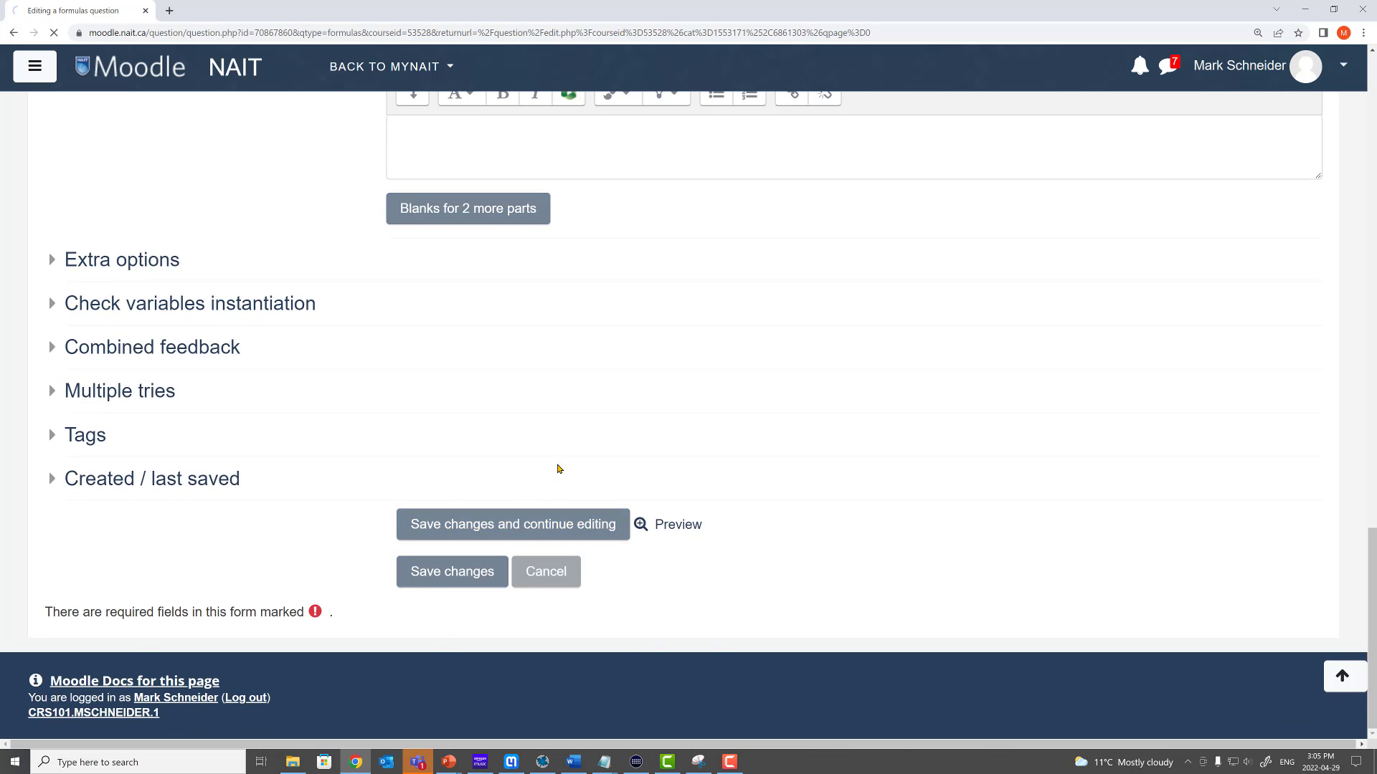
Preview the question, enter sin(pi/6) as the answer, and check it
{"action": "scroll", "coordinate": [434, 487], "scroll_direction": "down", "scroll_amount": 20}
{"action": "scroll", "coordinate": [624, 565], "scroll_direction": "down", "scroll_amount": 2}
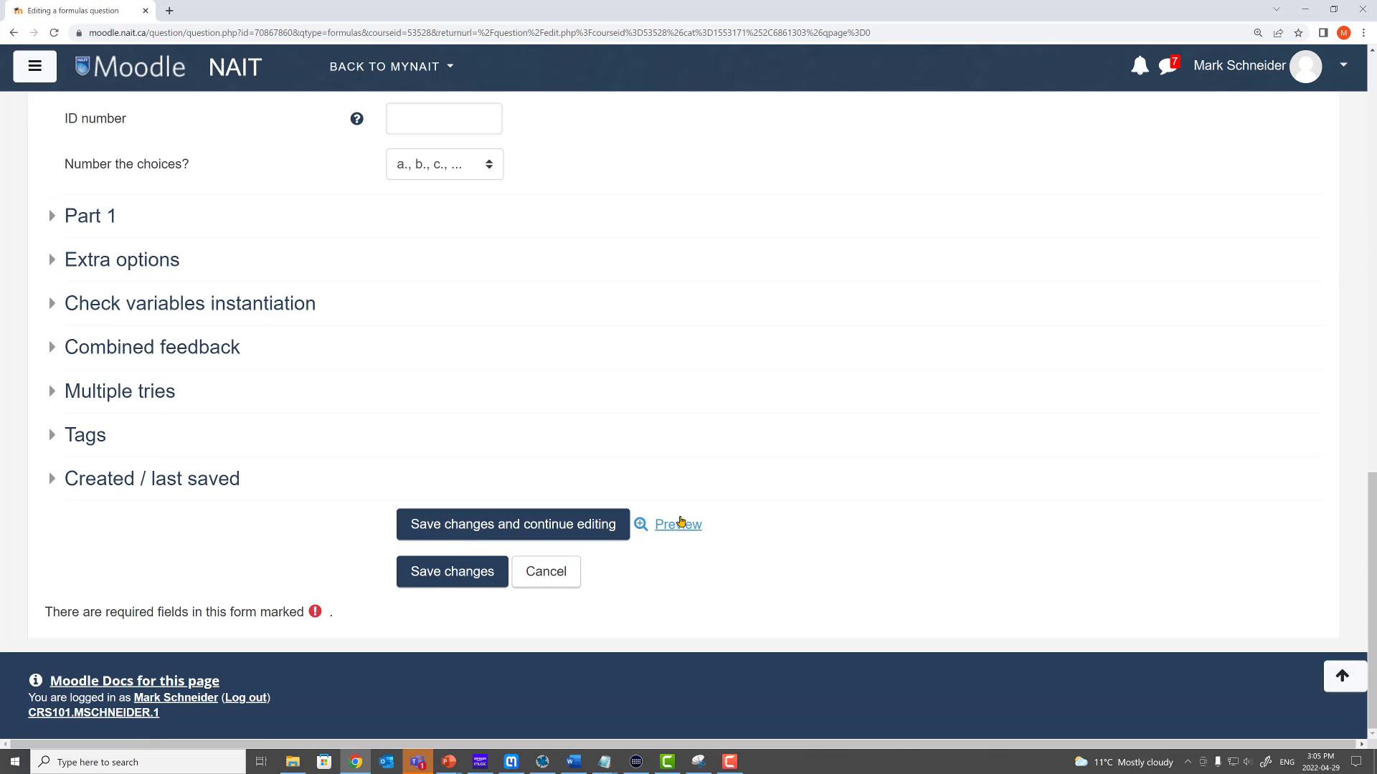
{"action": "left_click", "coordinate": [656, 525]}
{"action": "left_click", "coordinate": [230, 243]}
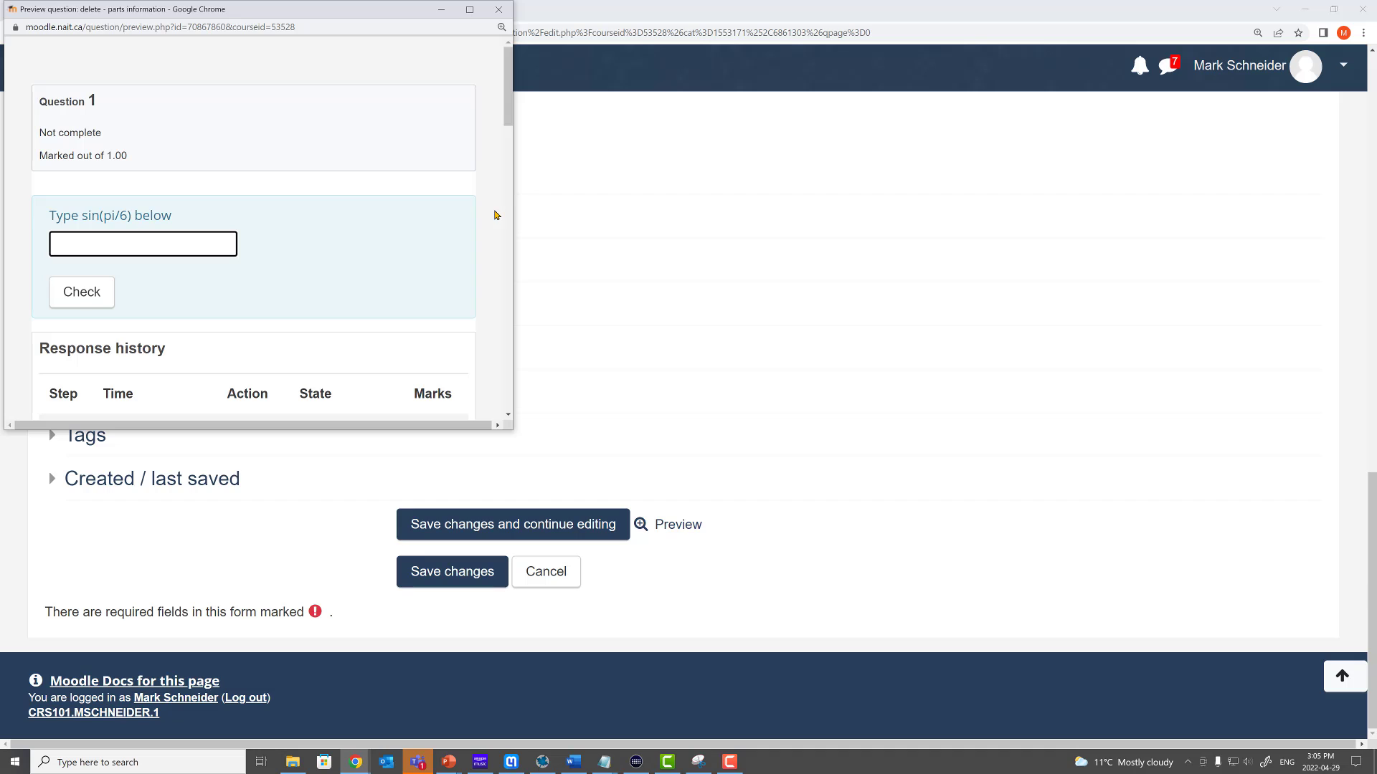
{"action": "type", "text": "sin(pi/6)"}
{"action": "left_click", "coordinate": [111, 294]}
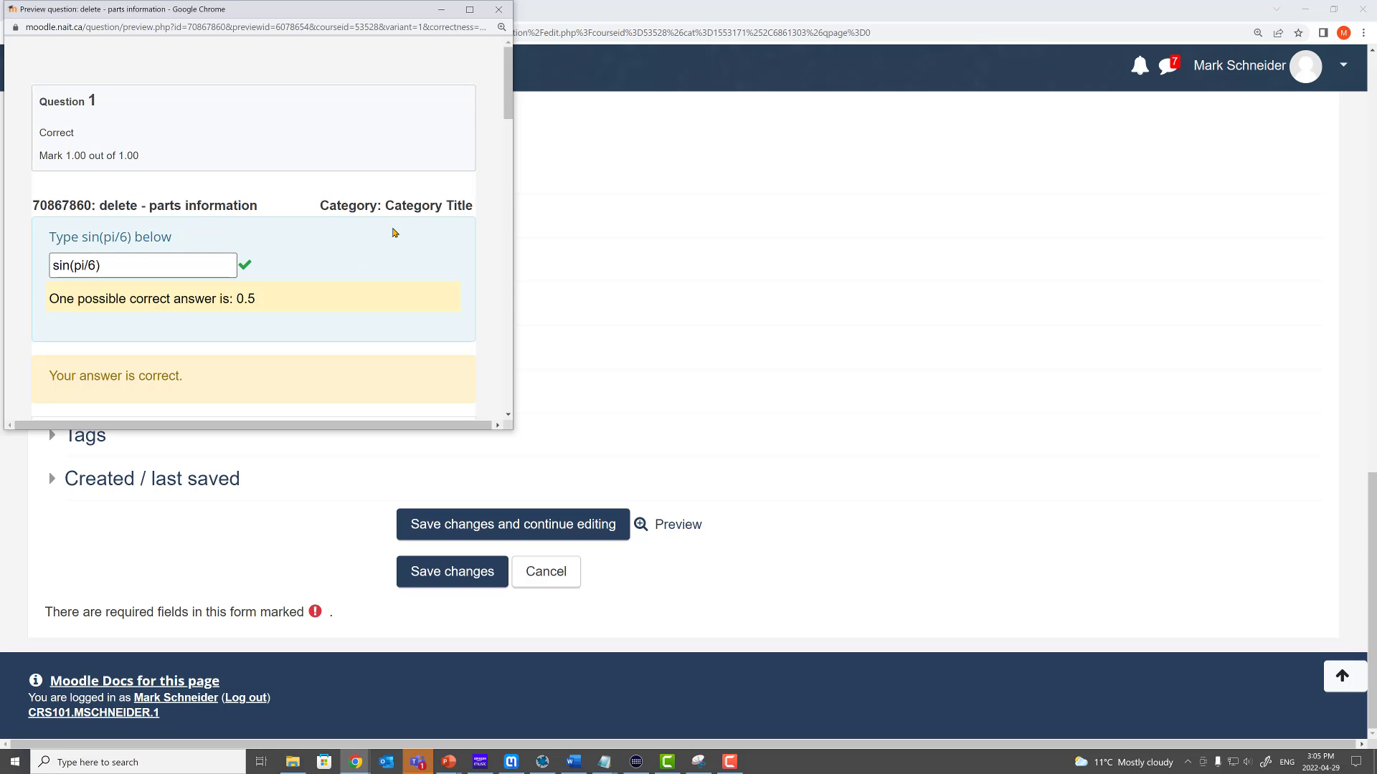
Maximize the preview window and compare the expression in the question text with the possible correct answer in the feedback
{"action": "left_click", "coordinate": [471, 10]}
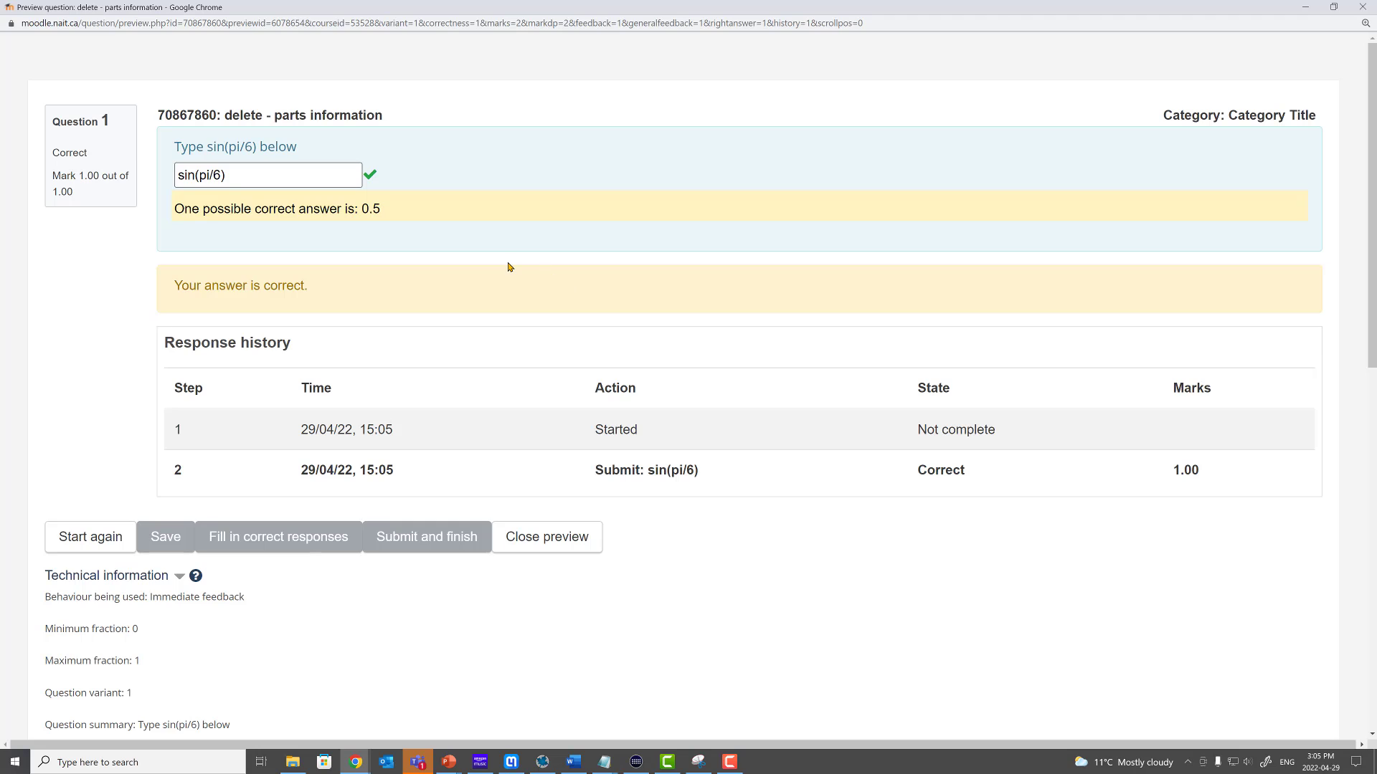
{"action": "left_click_drag", "start_coordinate": [207, 153], "coordinate": [256, 154]}
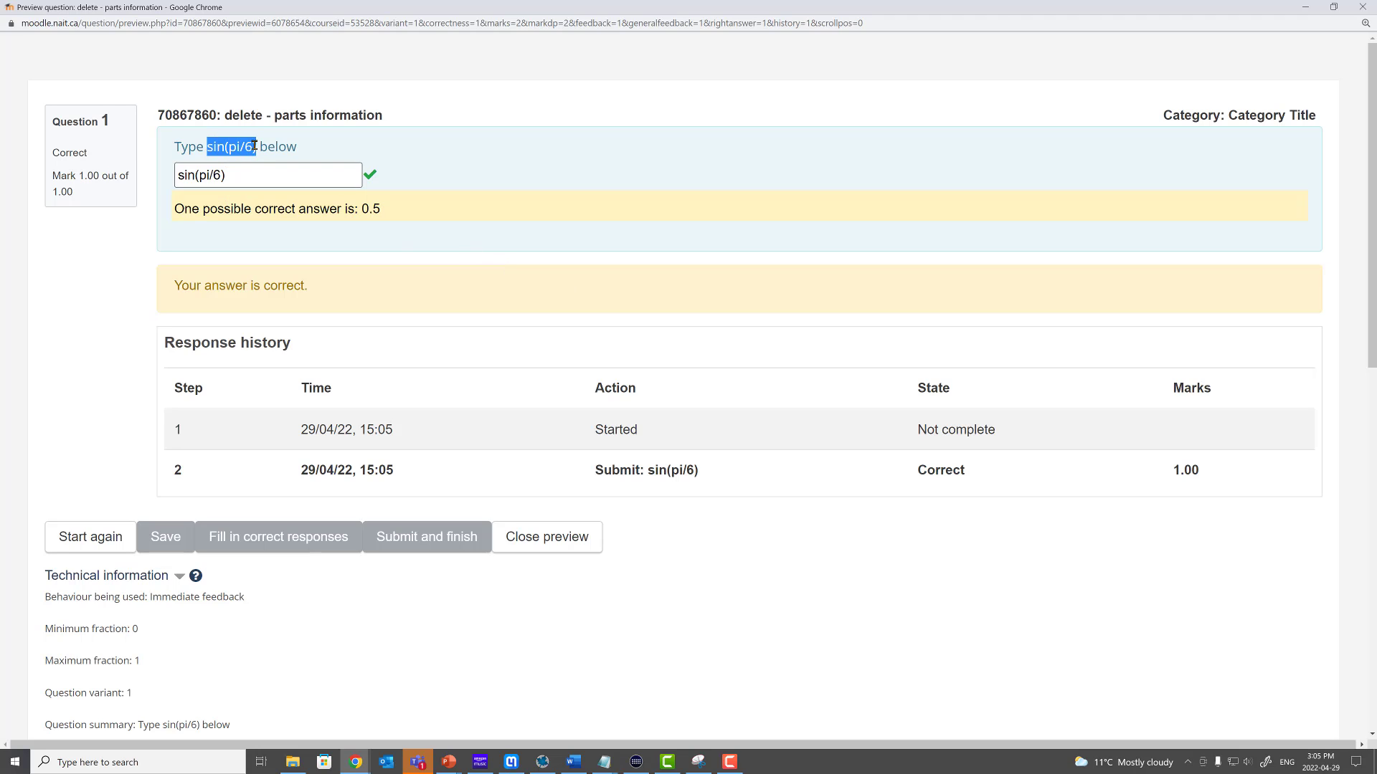
{"action": "left_click_drag", "start_coordinate": [360, 208], "coordinate": [423, 209]}
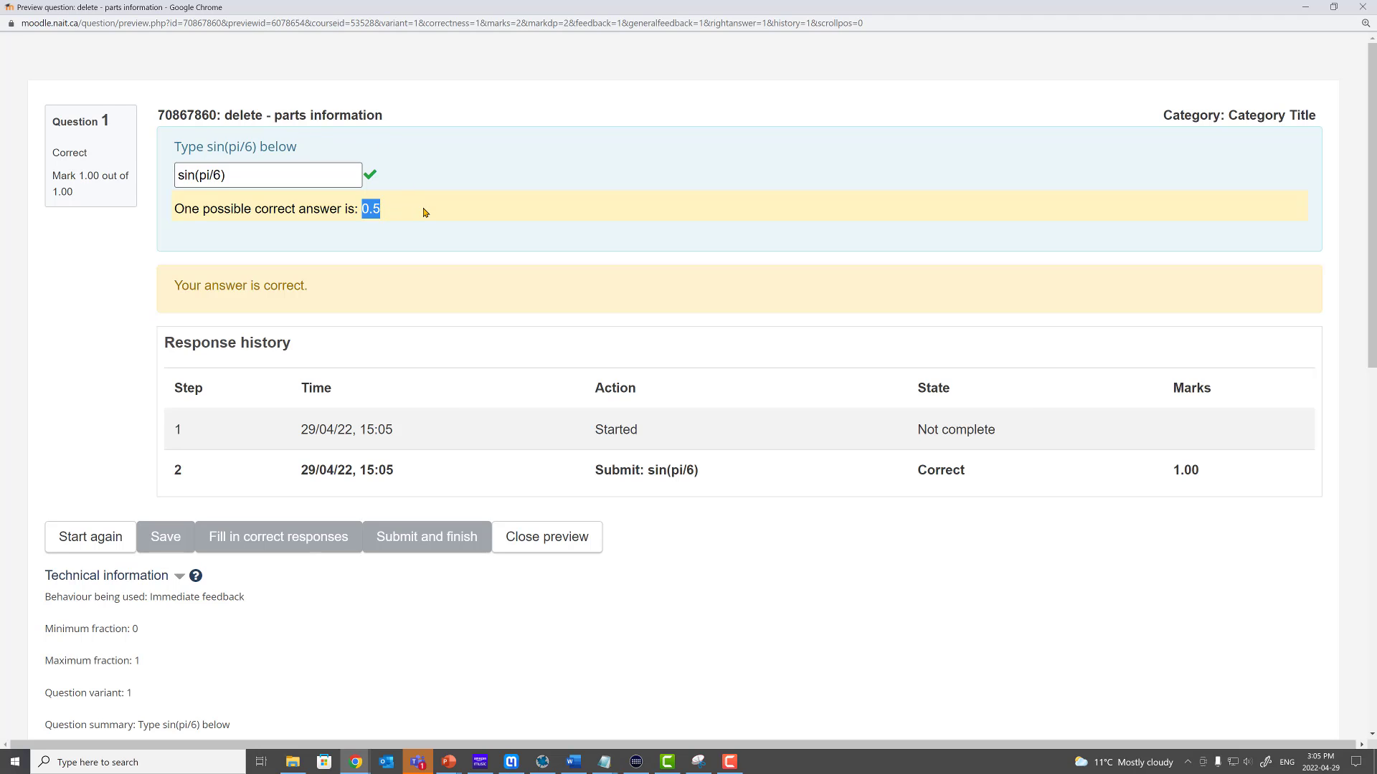
Restart the question preview, enter 0.5 as the answer, and check it
{"action": "left_click", "coordinate": [81, 539]}
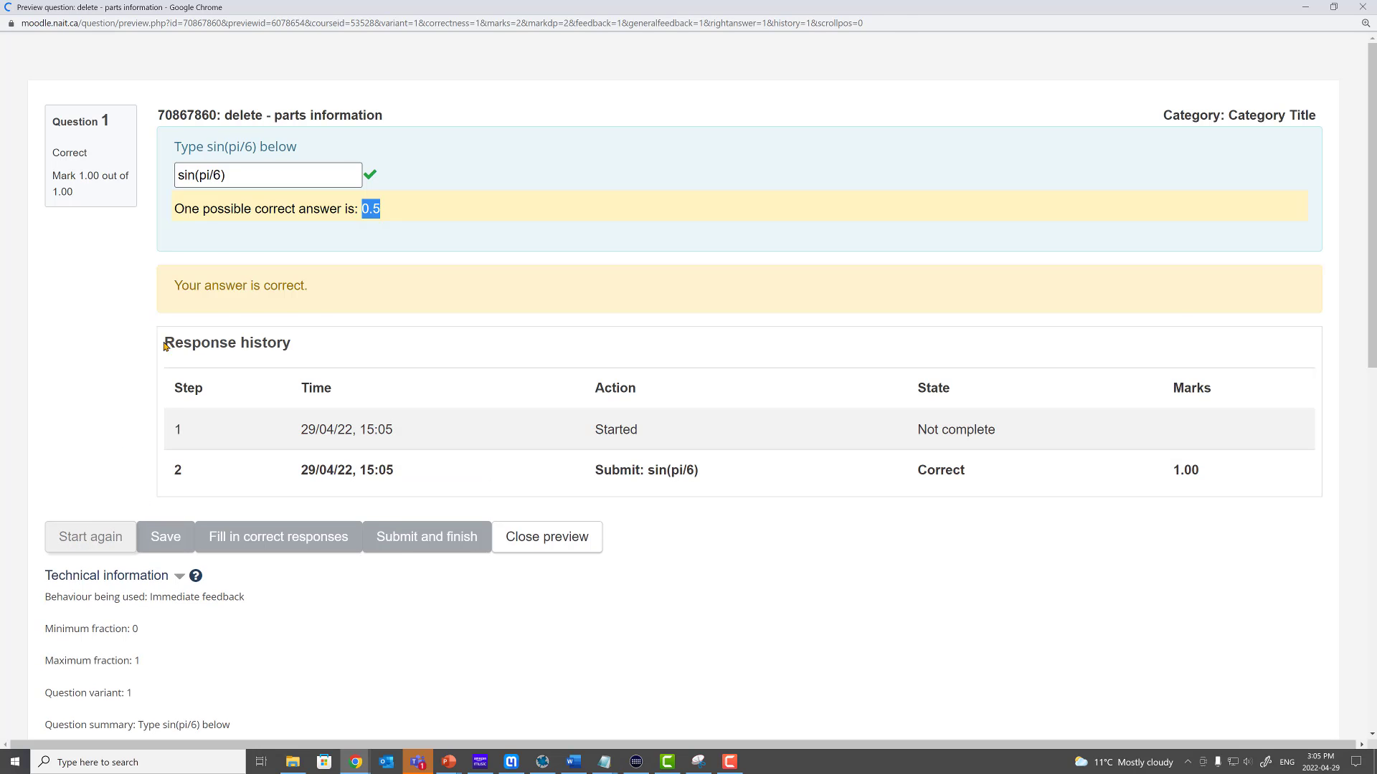
{"action": "left_click", "coordinate": [222, 147]}
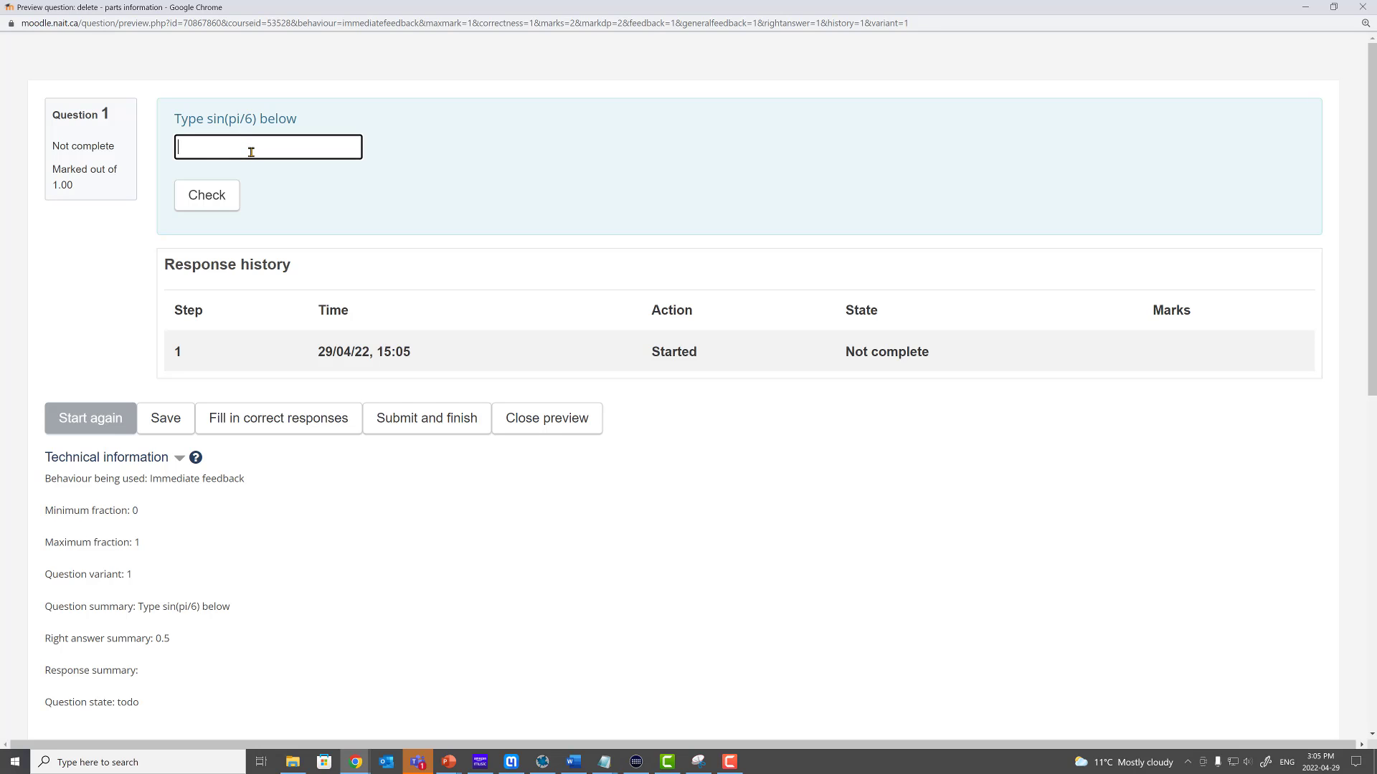
{"action": "type", "text": "0.5"}
{"action": "left_click", "coordinate": [191, 195]}
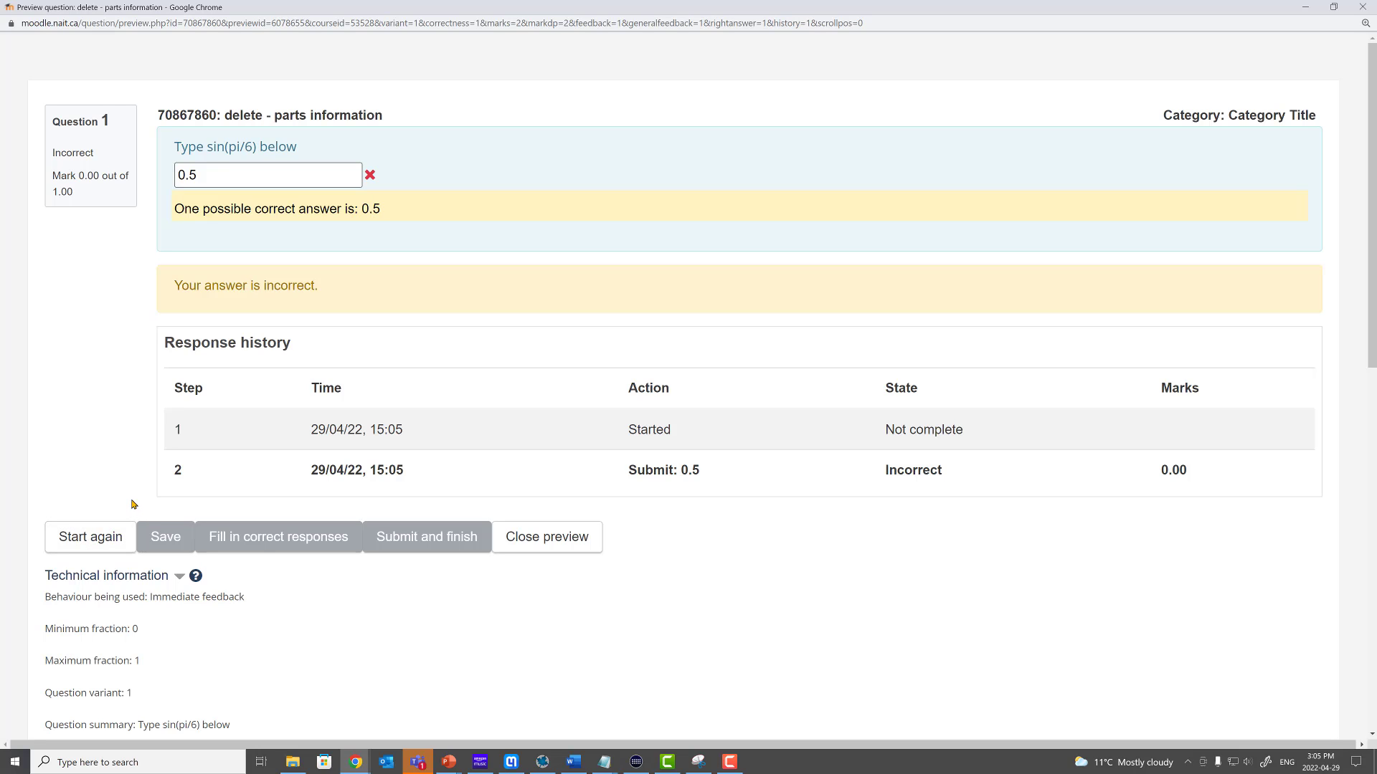
Restart the question preview, enter 1/2 as the answer, and check it
{"action": "left_click", "coordinate": [117, 534]}
{"action": "left_click", "coordinate": [218, 147]}
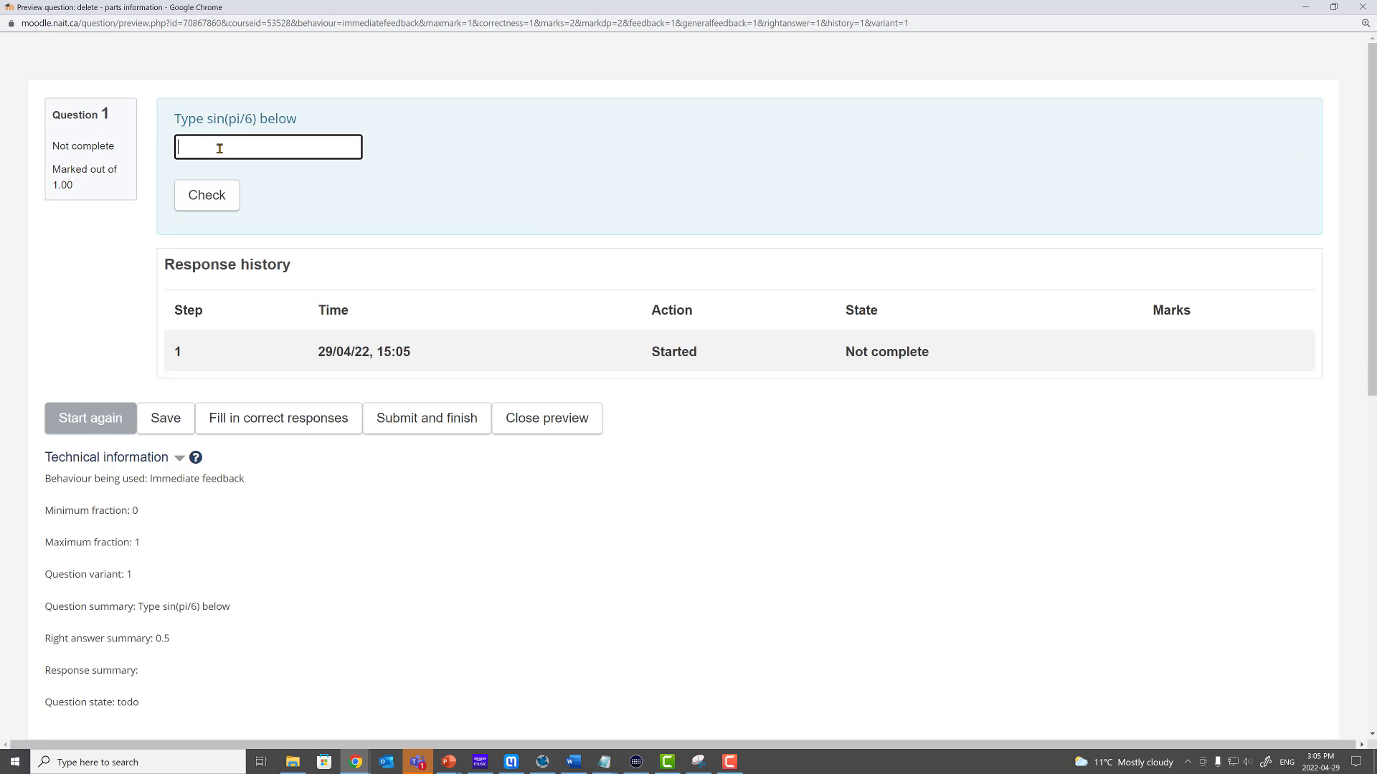
{"action": "type", "text": "1/2"}
{"action": "left_click", "coordinate": [204, 192]}
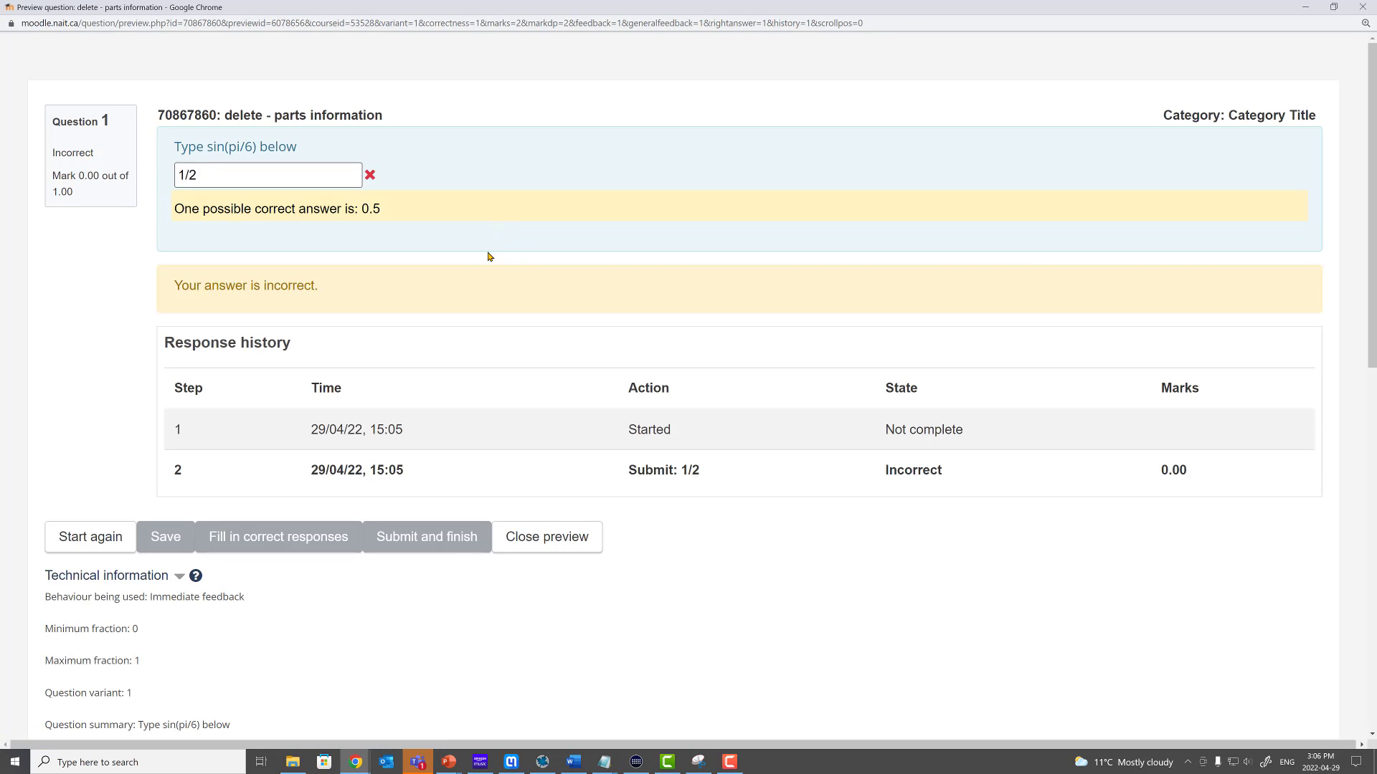
Restart the question preview, enter cos(pi/3) as the answer, and check it
{"action": "left_click", "coordinate": [117, 527]}
{"action": "left_click", "coordinate": [233, 155]}
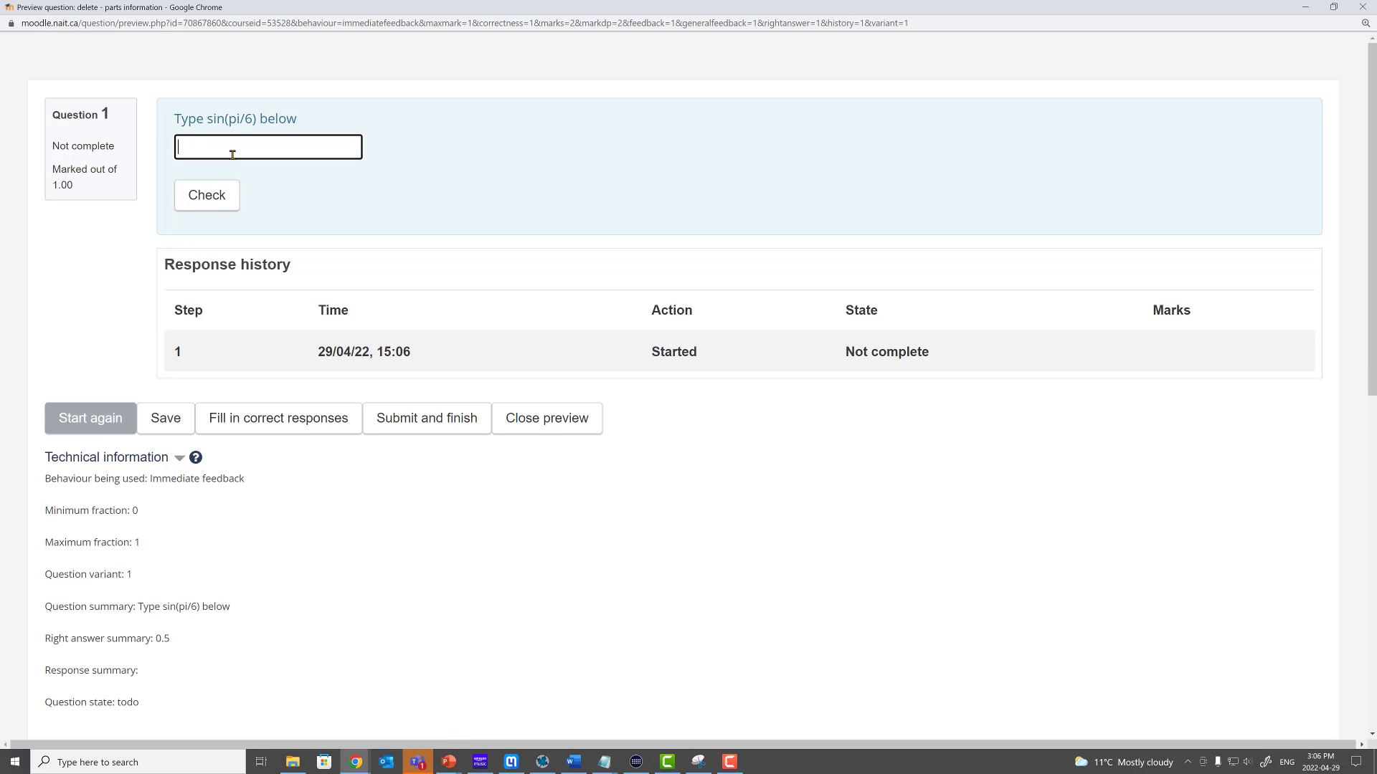
{"action": "type", "text": "cos(pi/3)"}
{"action": "left_click", "coordinate": [464, 206]}
{"action": "left_click", "coordinate": [207, 195]}
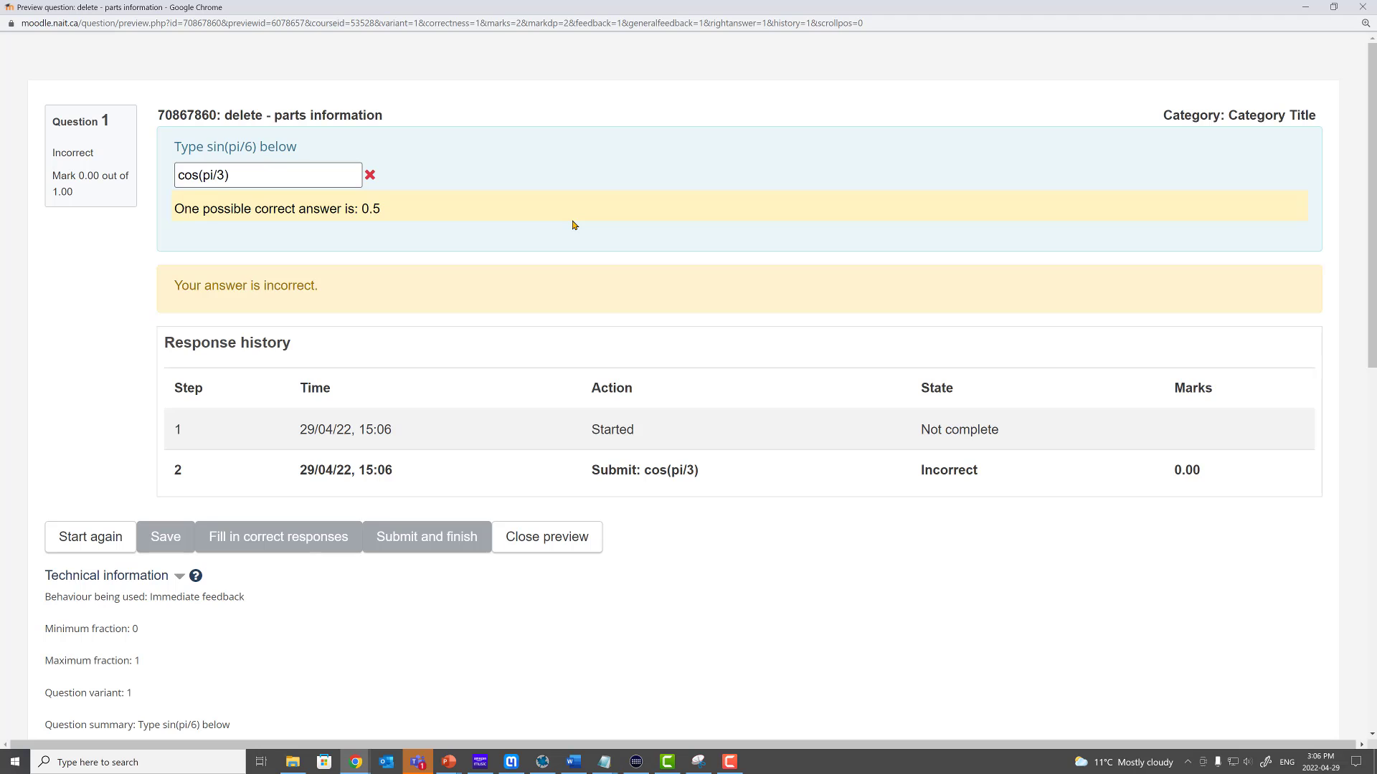
Restart the question preview, check the answer sin(pi/6) again, and close the preview
{"action": "left_click", "coordinate": [99, 539]}
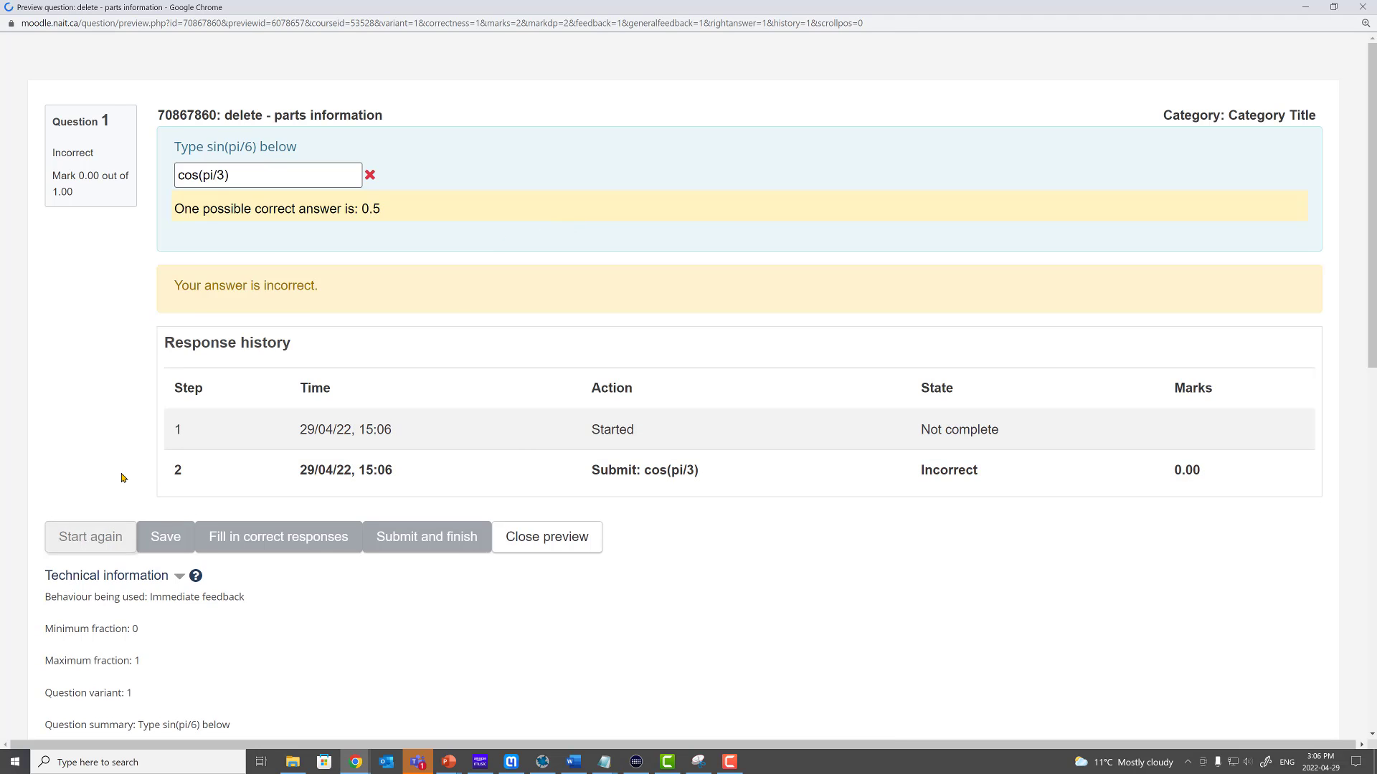
{"action": "left_click", "coordinate": [225, 152]}
{"action": "type", "text": "sin"}
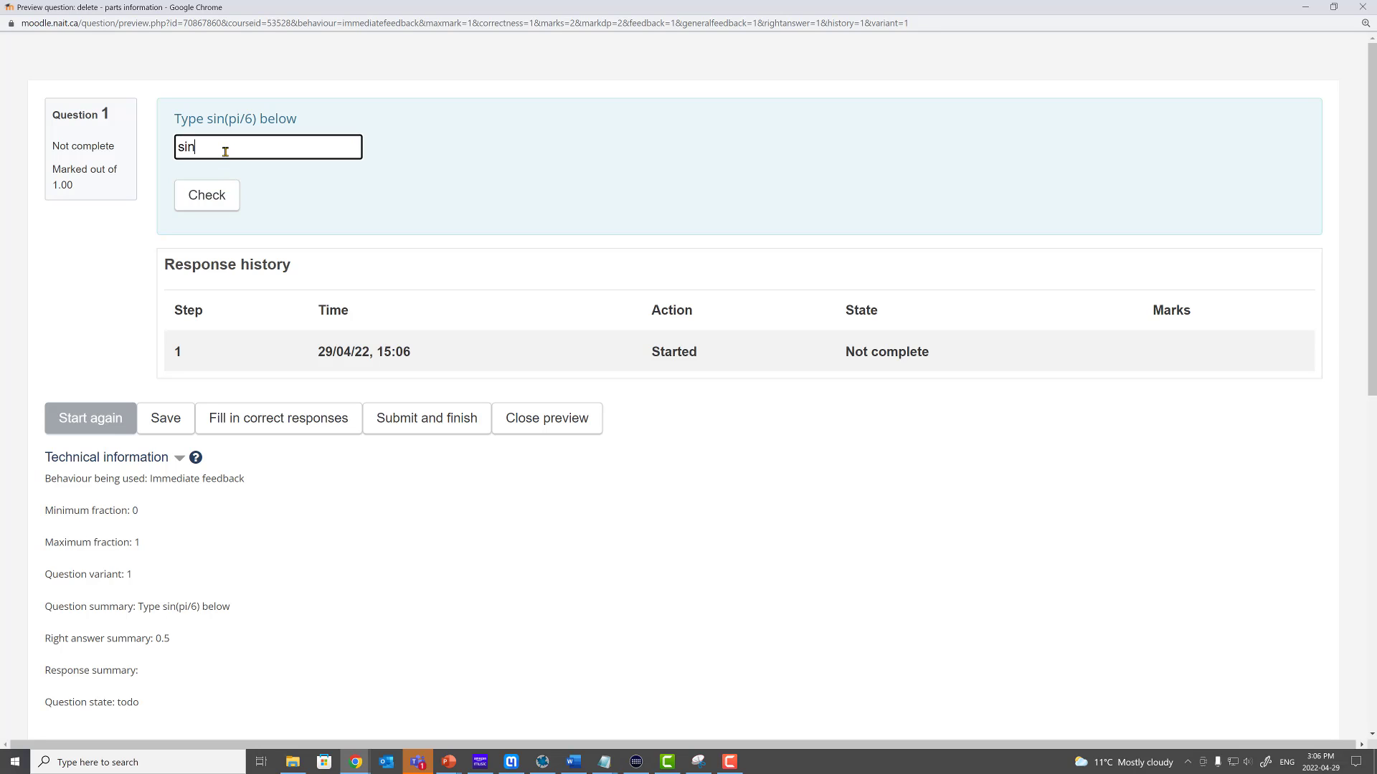
{"action": "type", "text": "(pi/6)"}
{"action": "left_click", "coordinate": [198, 196]}
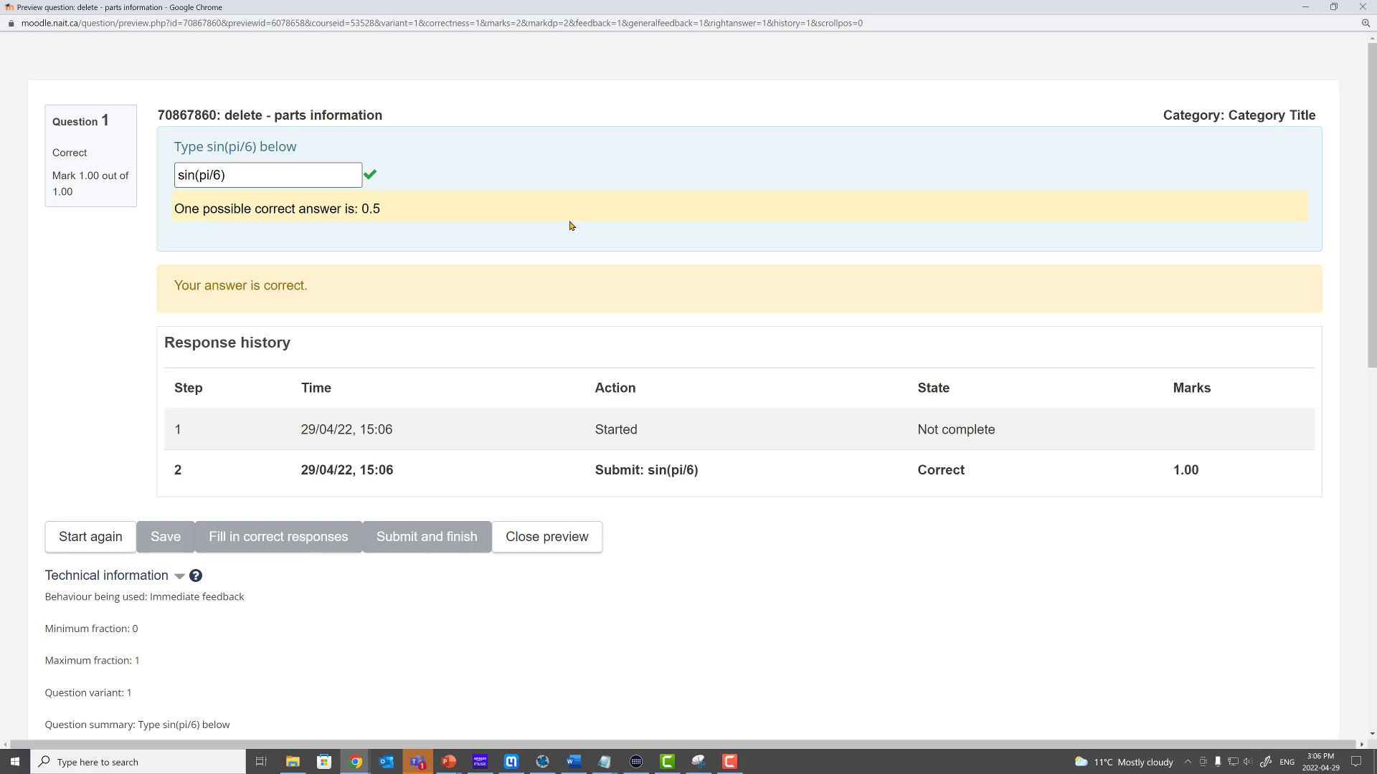
{"action": "left_click", "coordinate": [566, 534]}
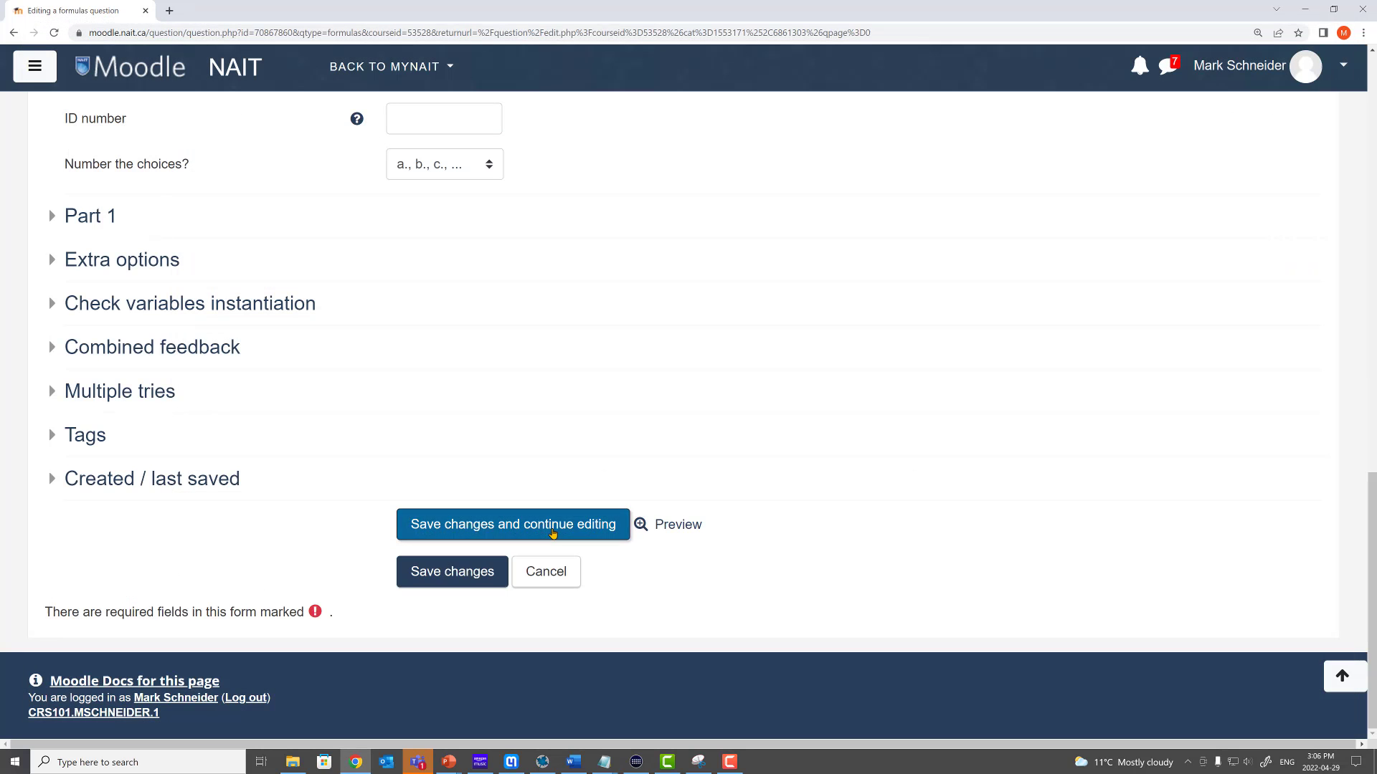
Set Part 1's answer type to Algebraic formula and replace its answer with "2*x^2+3", including the quotation marks
{"action": "left_click", "coordinate": [94, 219]}
{"action": "left_click", "coordinate": [474, 334]}
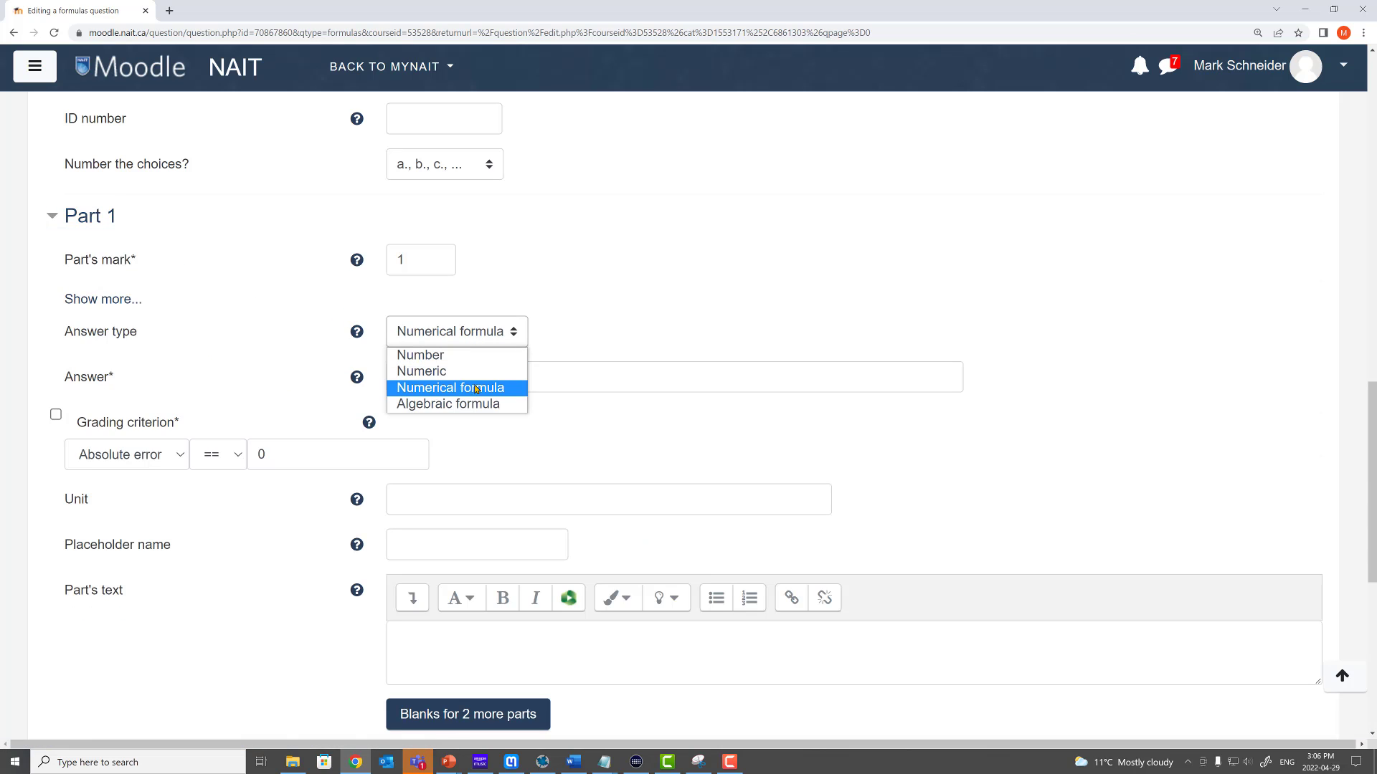
{"action": "left_click", "coordinate": [460, 403]}
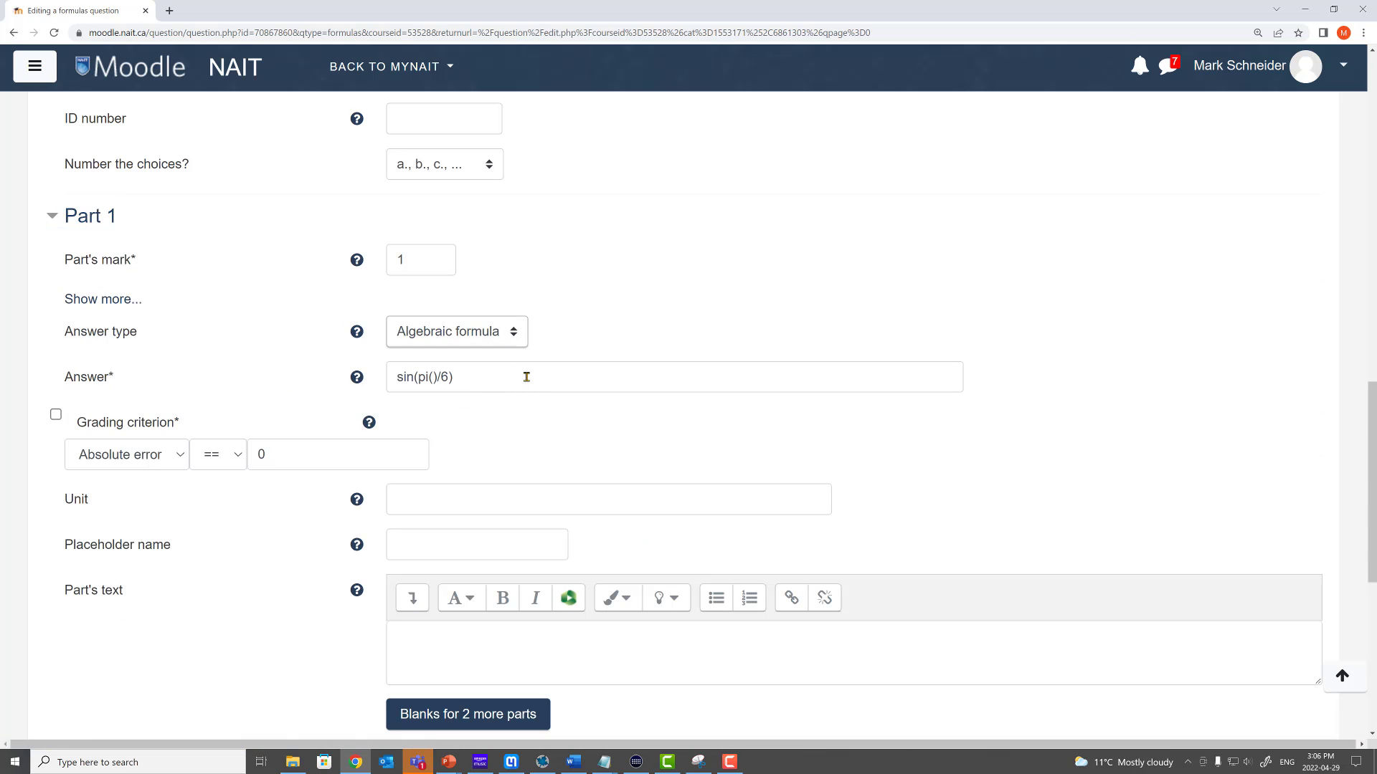
{"action": "left_click_drag", "start_coordinate": [526, 377], "coordinate": [387, 375]}
{"action": "key", "text": "BackSpace"}
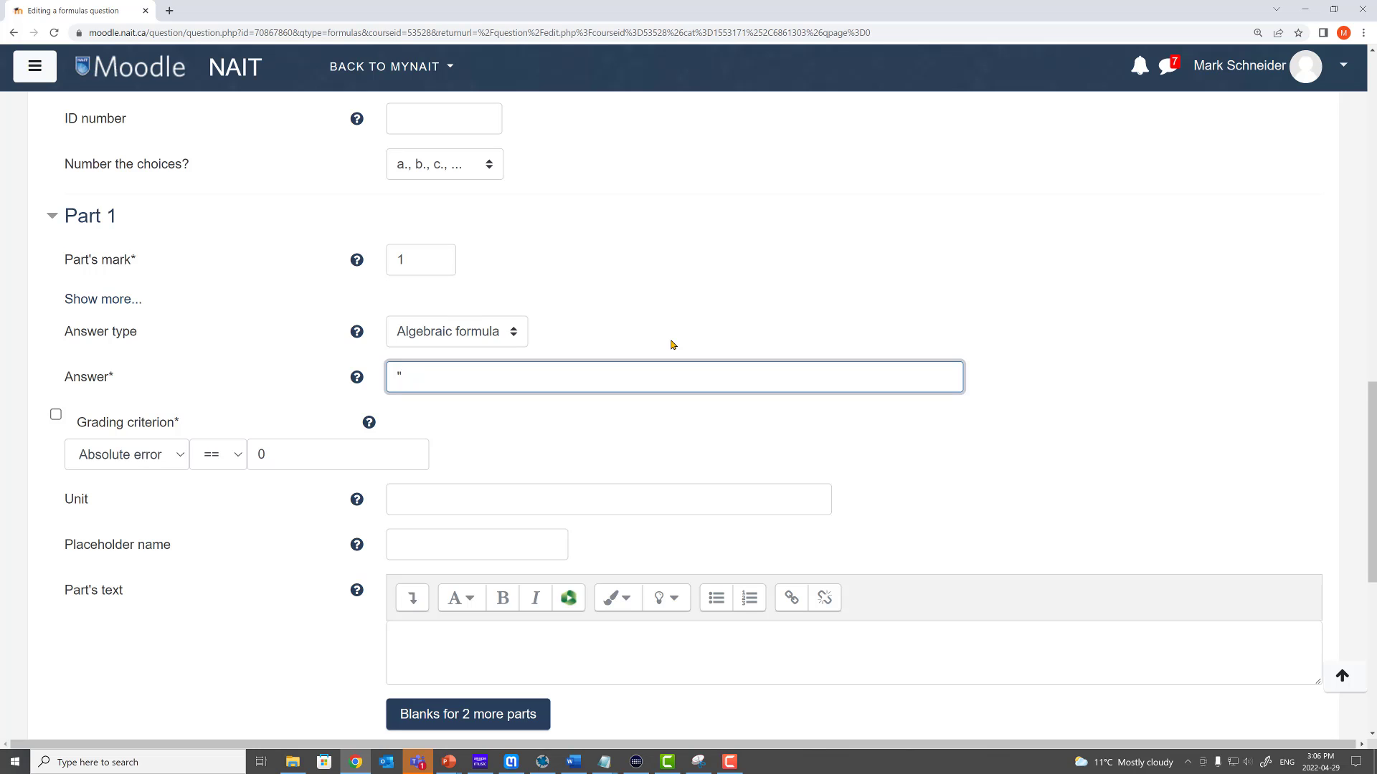
{"action": "type", "text": "2*x^2+3\""}
{"action": "left_click", "coordinate": [695, 324]}
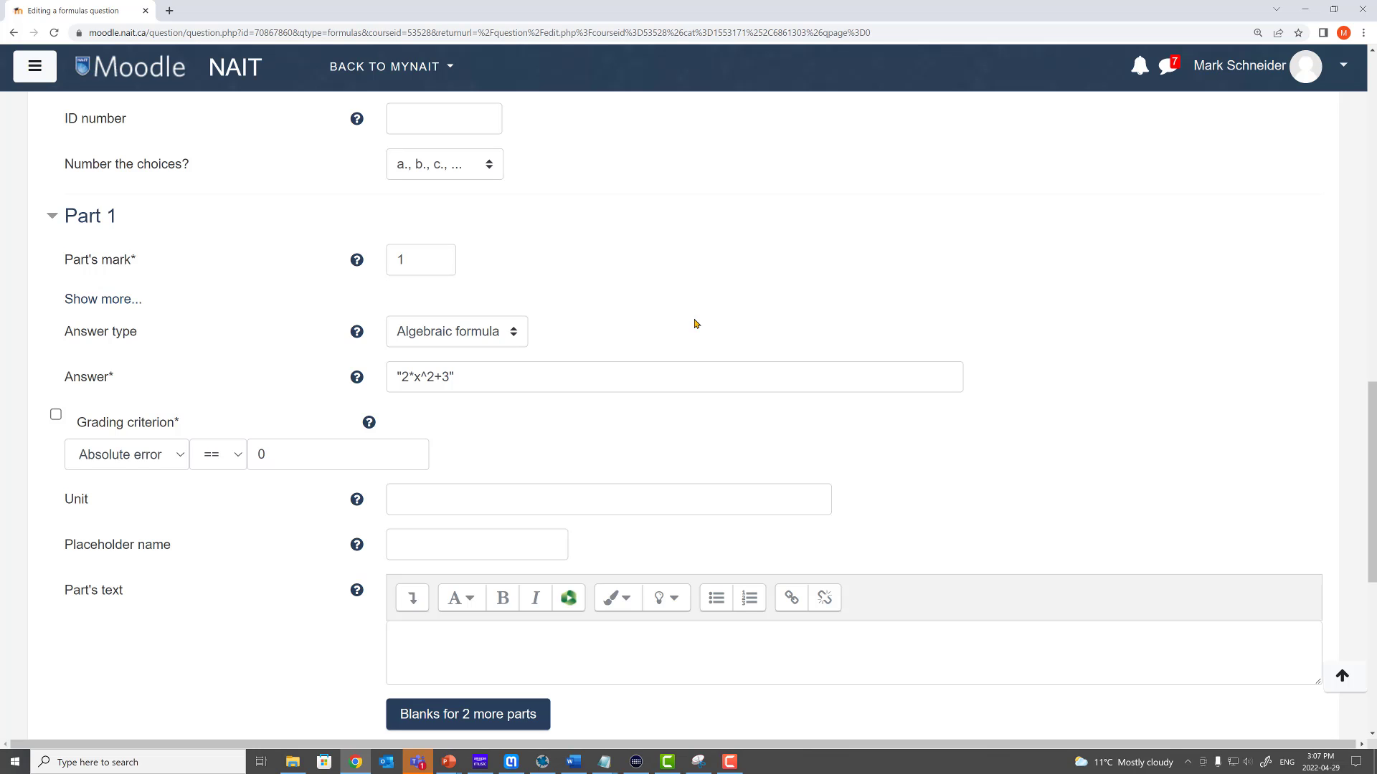
{"action": "double_click", "coordinate": [416, 376]}
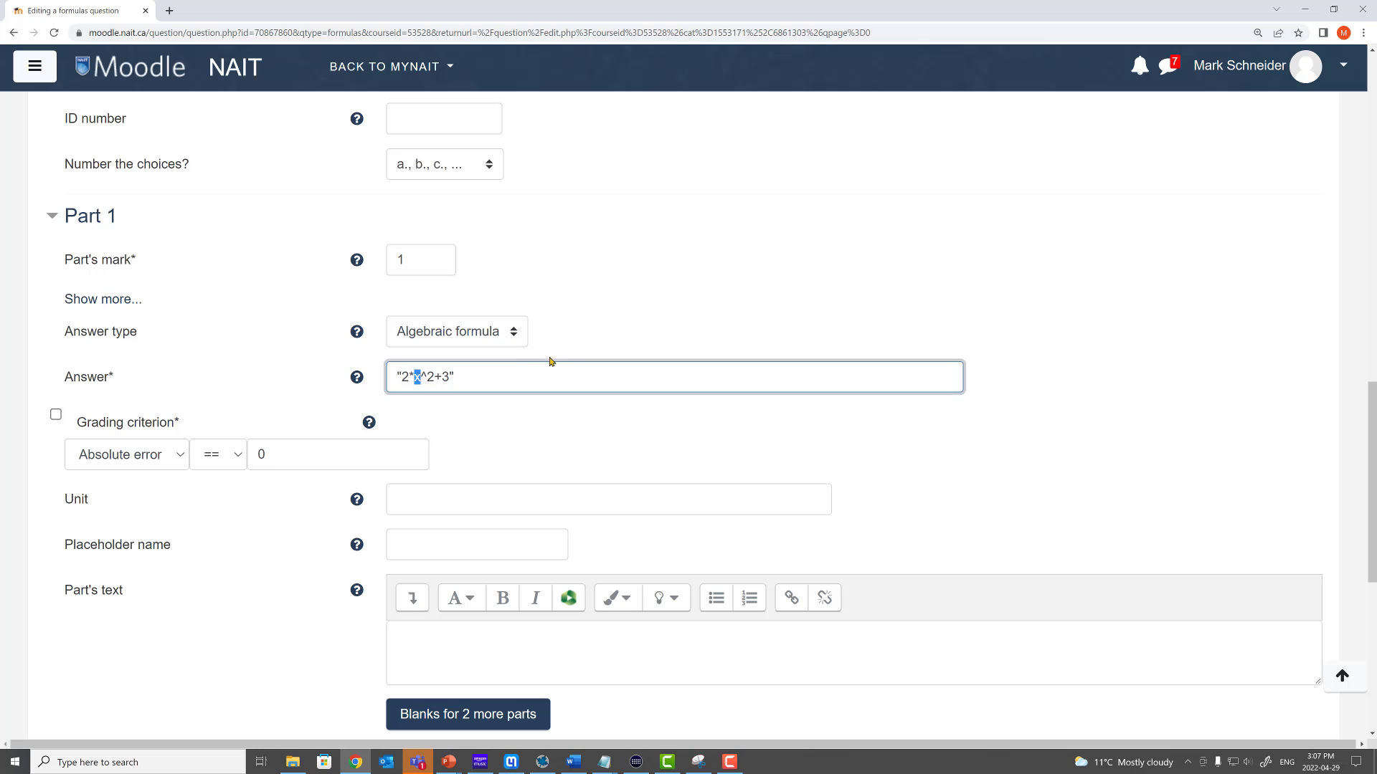
{"action": "left_click", "coordinate": [631, 340]}
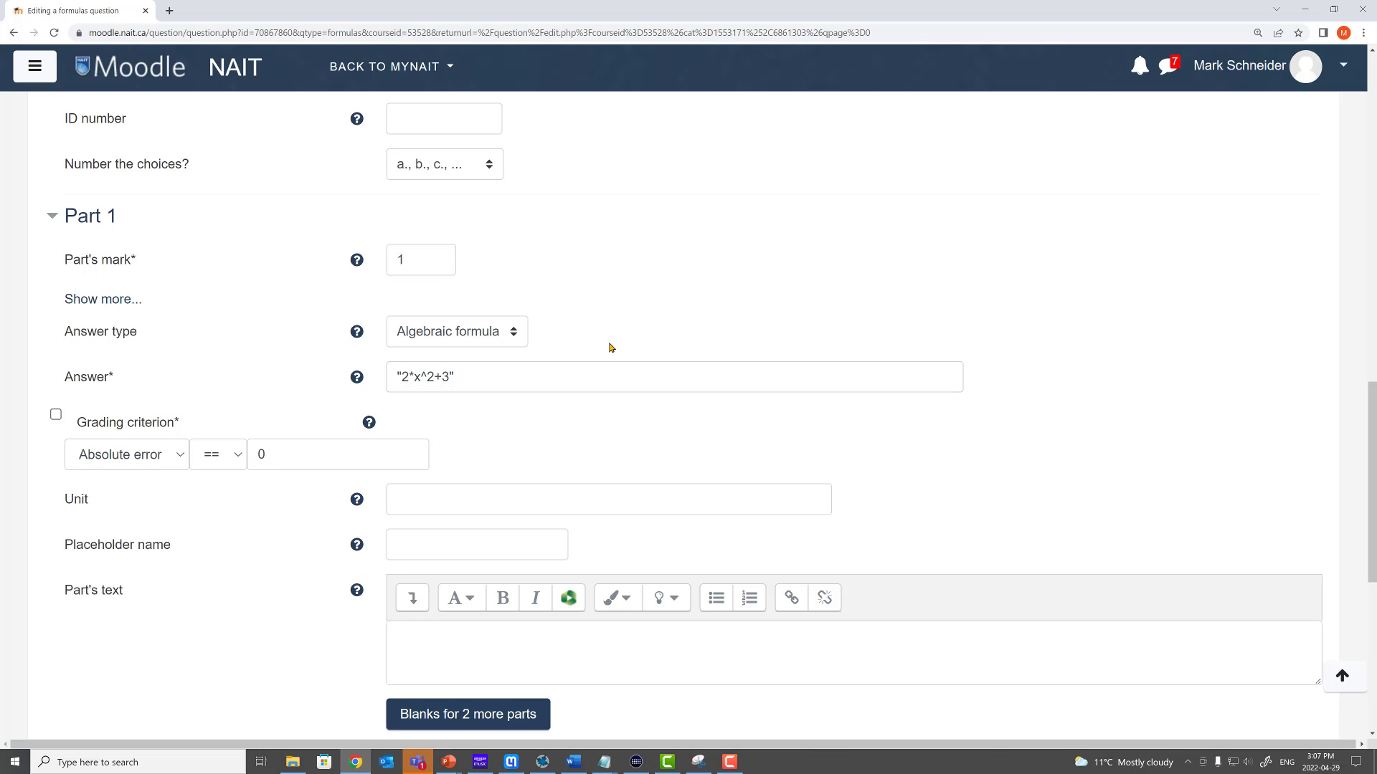
Change the question text to "Type \(2x^2+3\) below" and save the question while continuing to edit
{"action": "scroll", "coordinate": [505, 437], "scroll_direction": "up", "scroll_amount": 10}
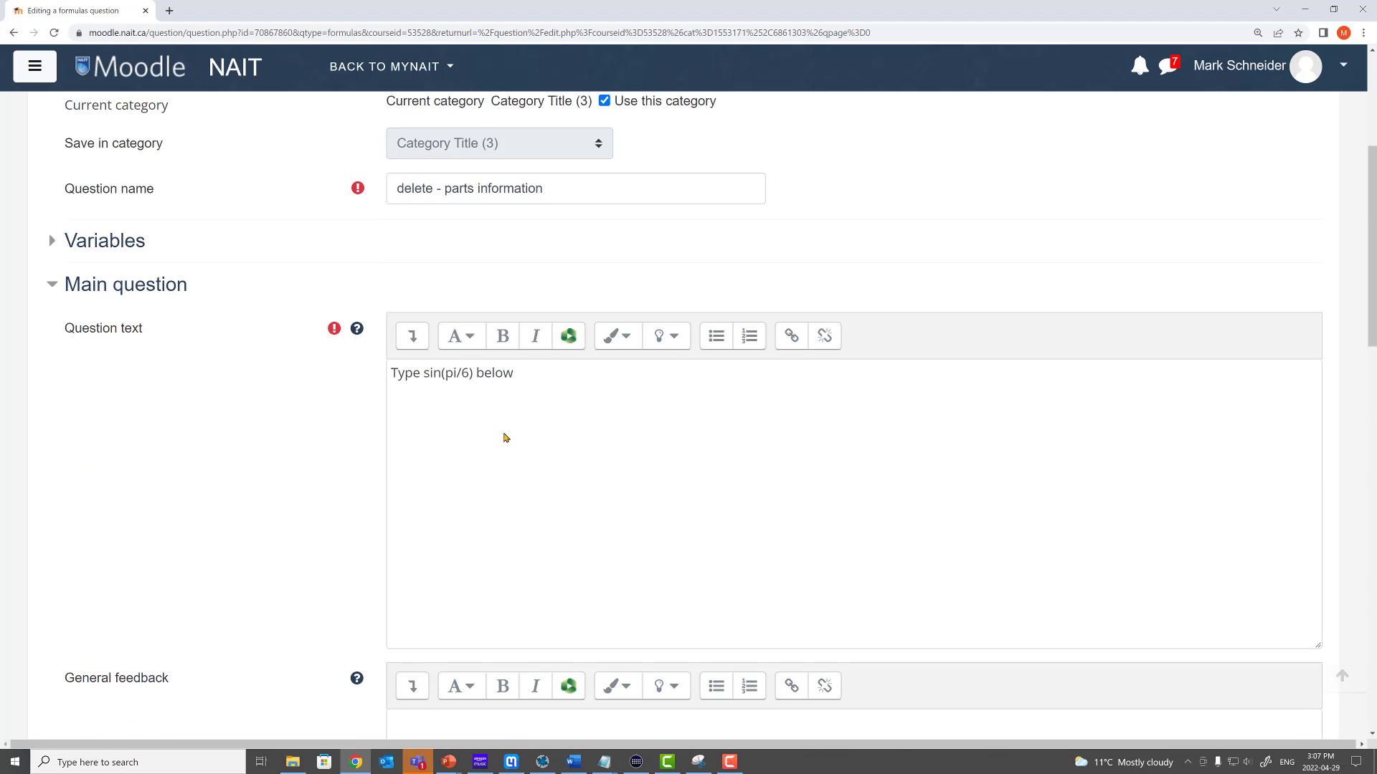
{"action": "left_click_drag", "start_coordinate": [424, 372], "coordinate": [473, 373]}
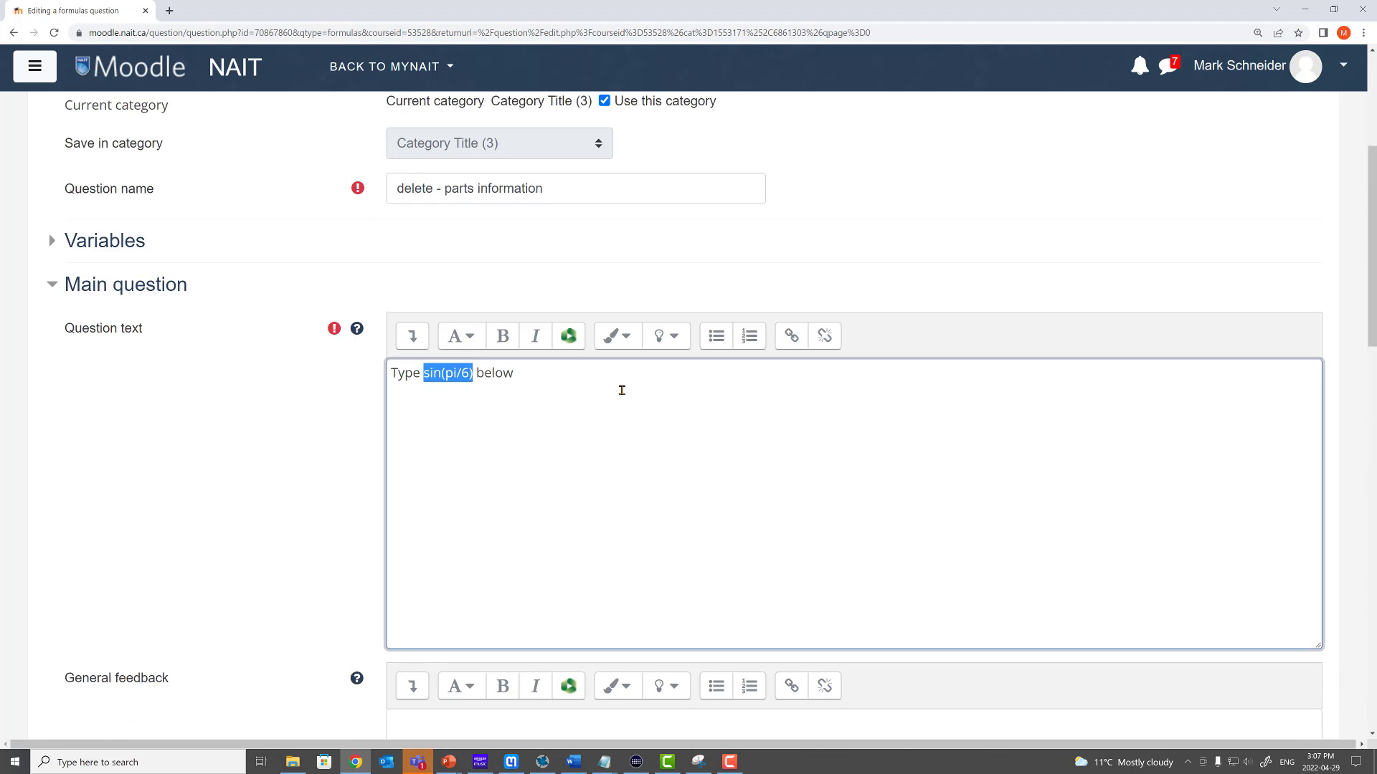
{"action": "type", "text": "\\("}
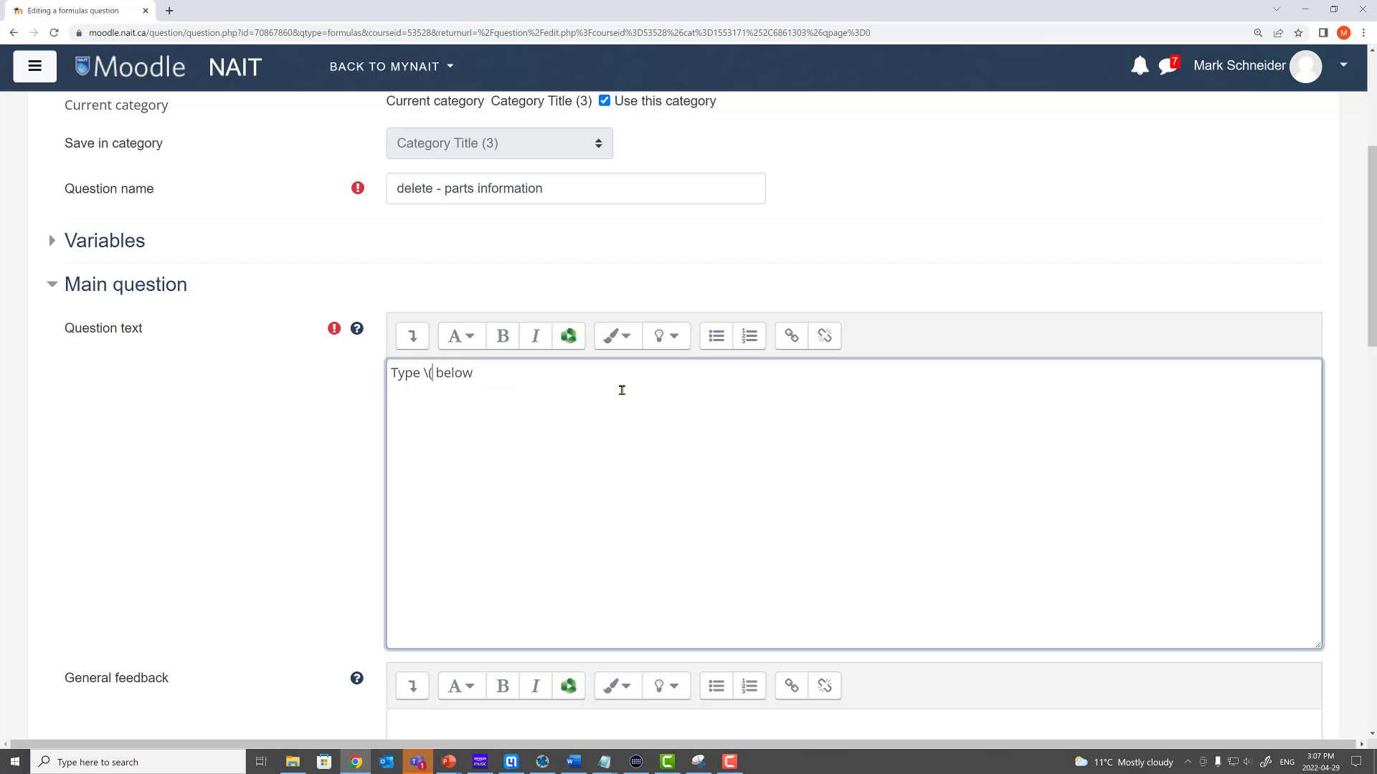
{"action": "type", "text": "2x^2+3\\)"}
{"action": "scroll", "coordinate": [236, 466], "scroll_direction": "down", "scroll_amount": 4}
{"action": "scroll", "coordinate": [241, 466], "scroll_direction": "down", "scroll_amount": 8}
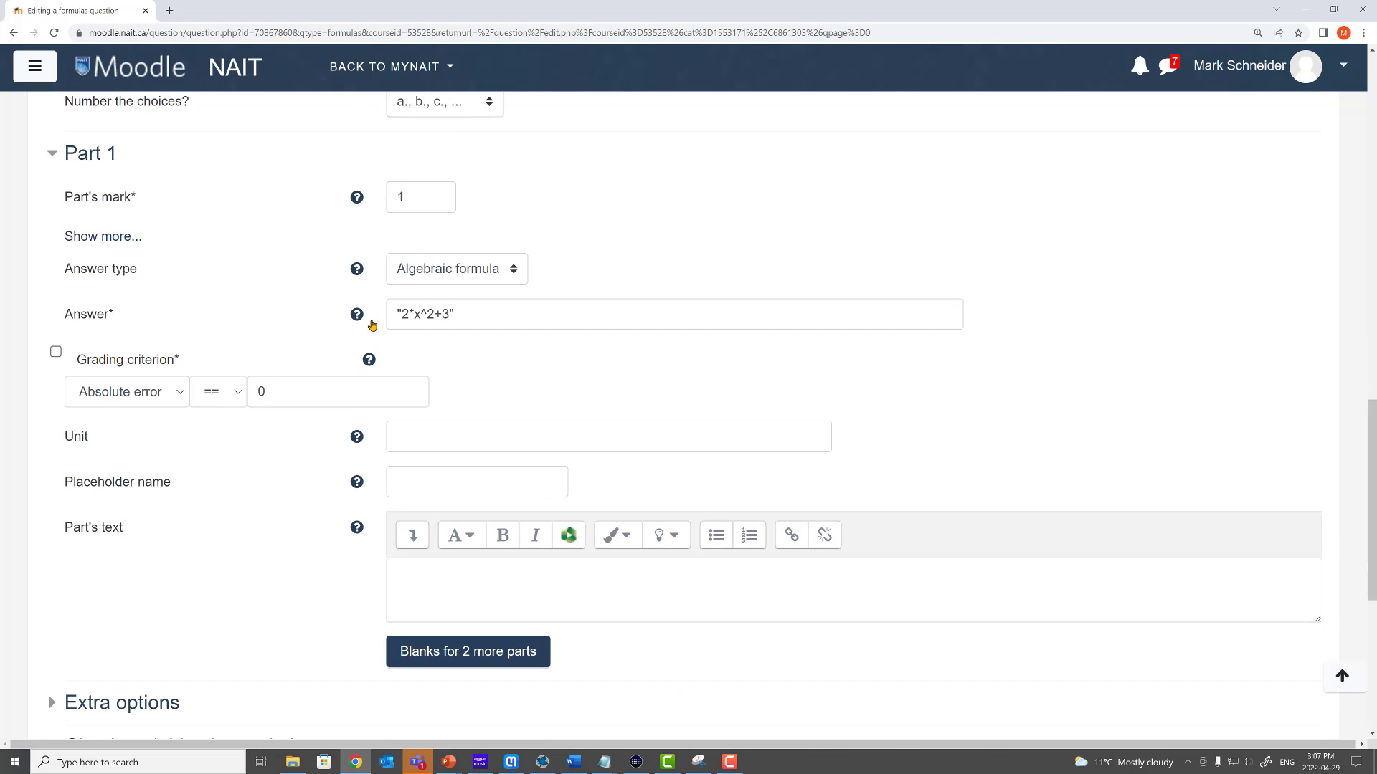
{"action": "scroll", "coordinate": [362, 434], "scroll_direction": "down", "scroll_amount": 6}
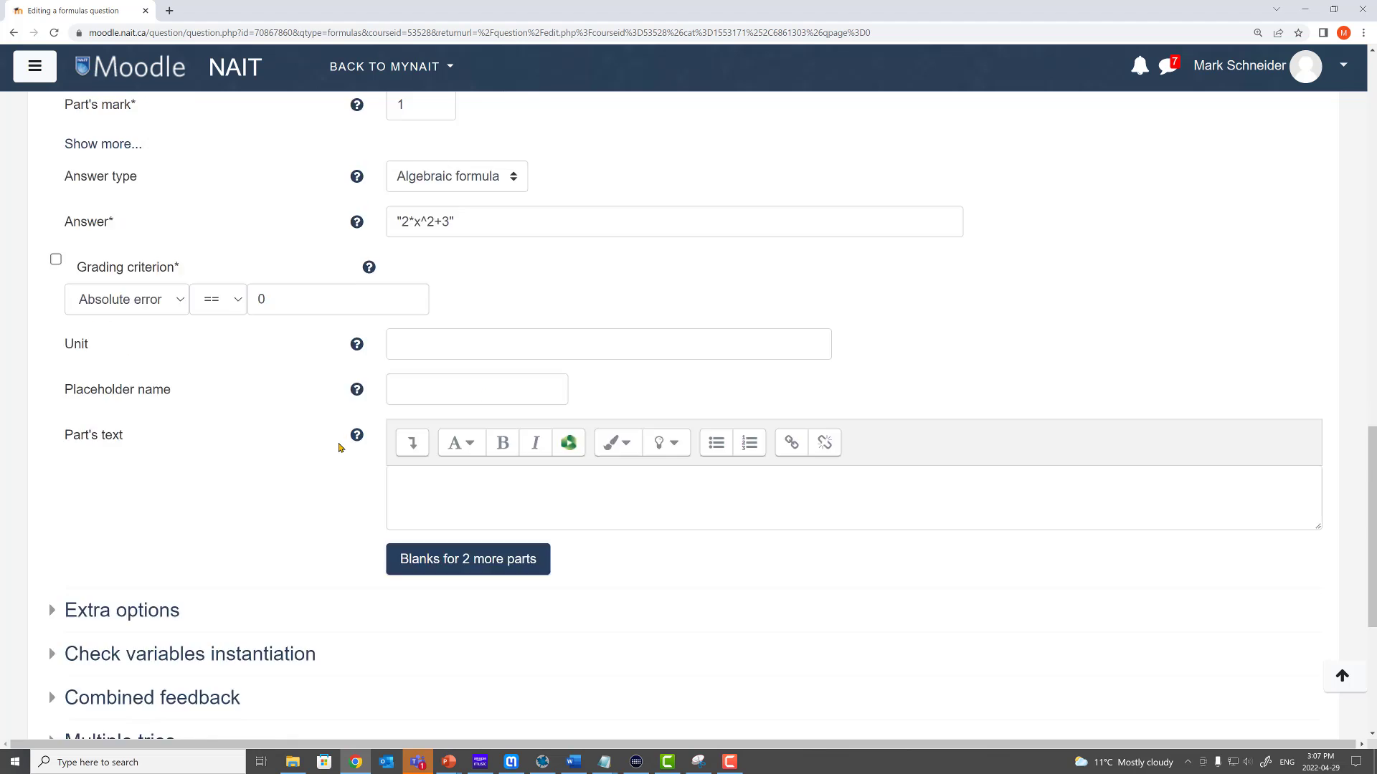
{"action": "left_click", "coordinate": [507, 525]}
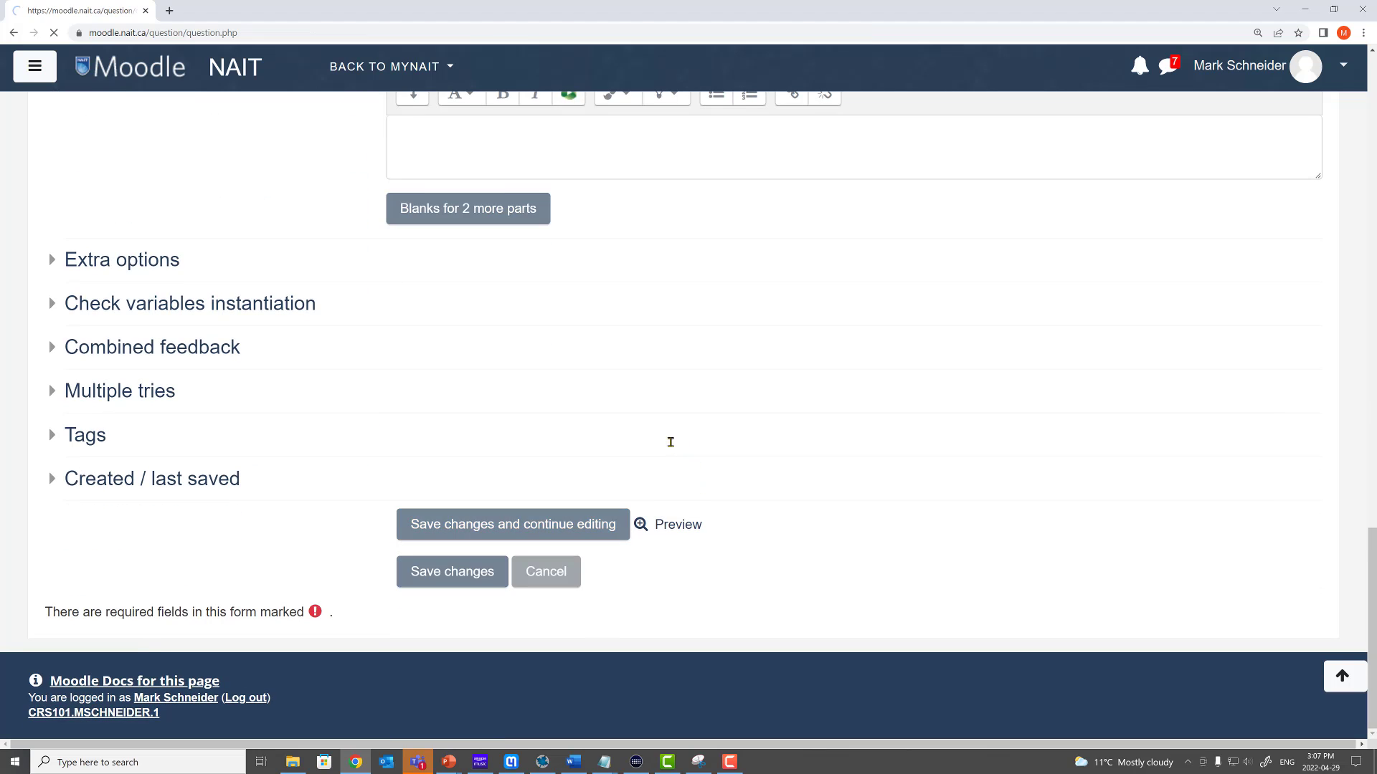
Examine the validation feedback under Part 1's answer and the variable x in its formula
{"action": "left_click_drag", "start_coordinate": [475, 479], "coordinate": [387, 479]}
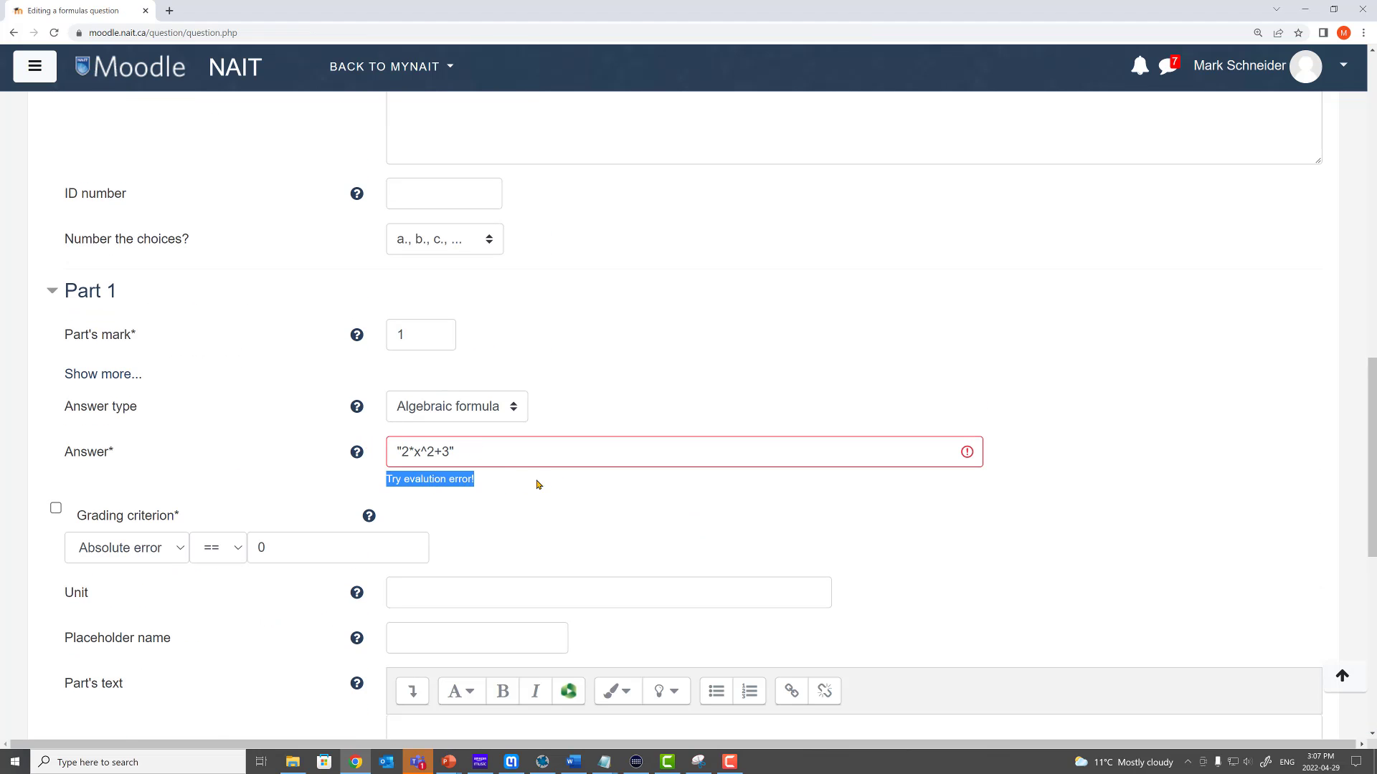
{"action": "left_click", "coordinate": [543, 486]}
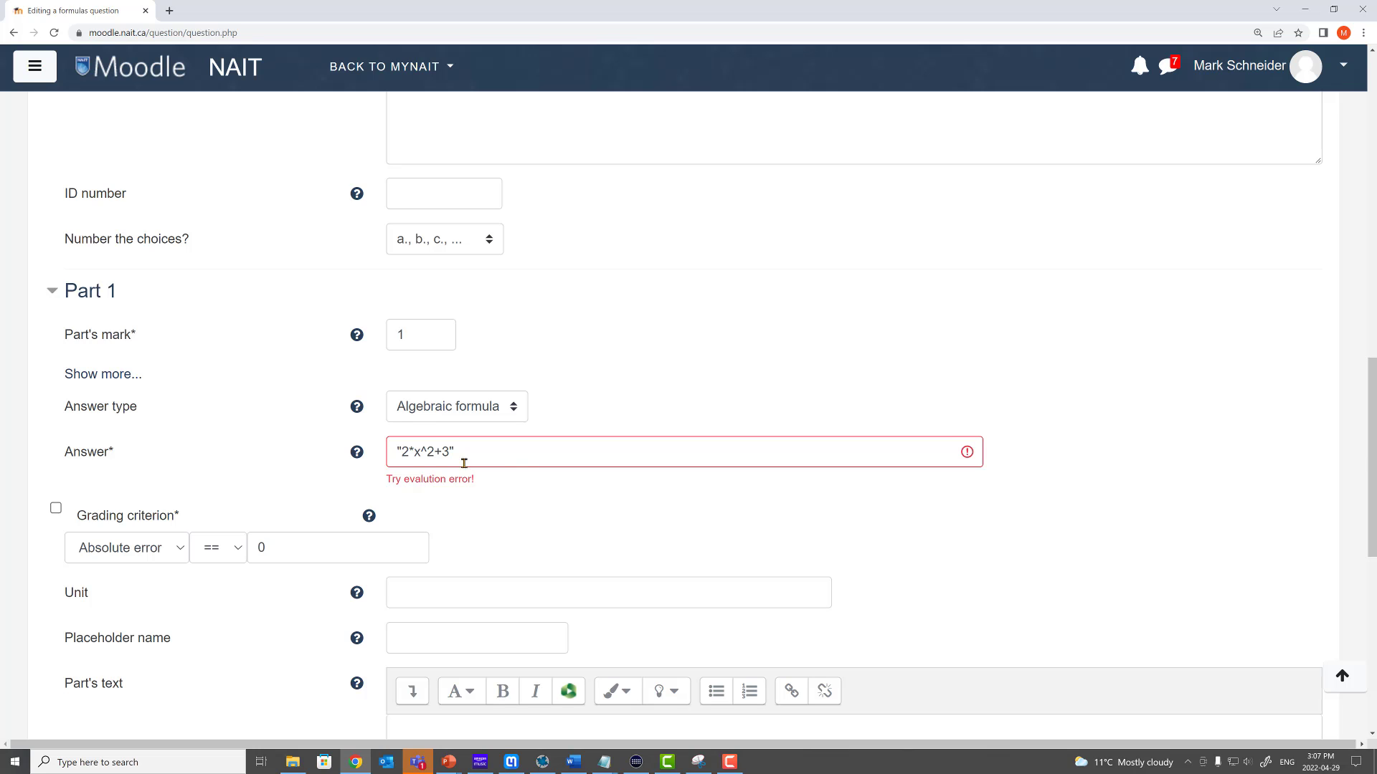
{"action": "left_click", "coordinate": [418, 451]}
{"action": "left_click", "coordinate": [528, 488]}
{"action": "double_click", "coordinate": [416, 452]}
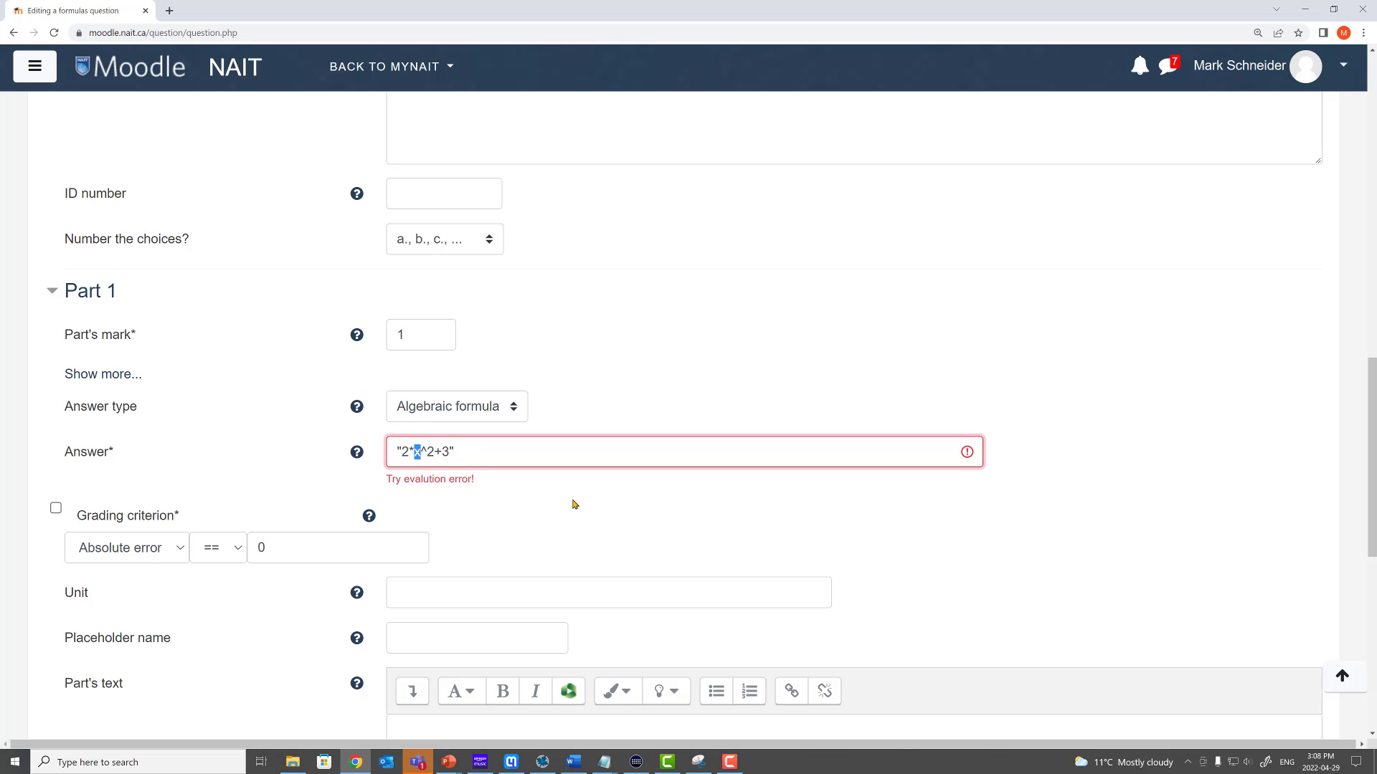
{"action": "left_click", "coordinate": [514, 495]}
Reveal Part 1's additional settings and locate the Local variables field
{"action": "left_click", "coordinate": [101, 375]}
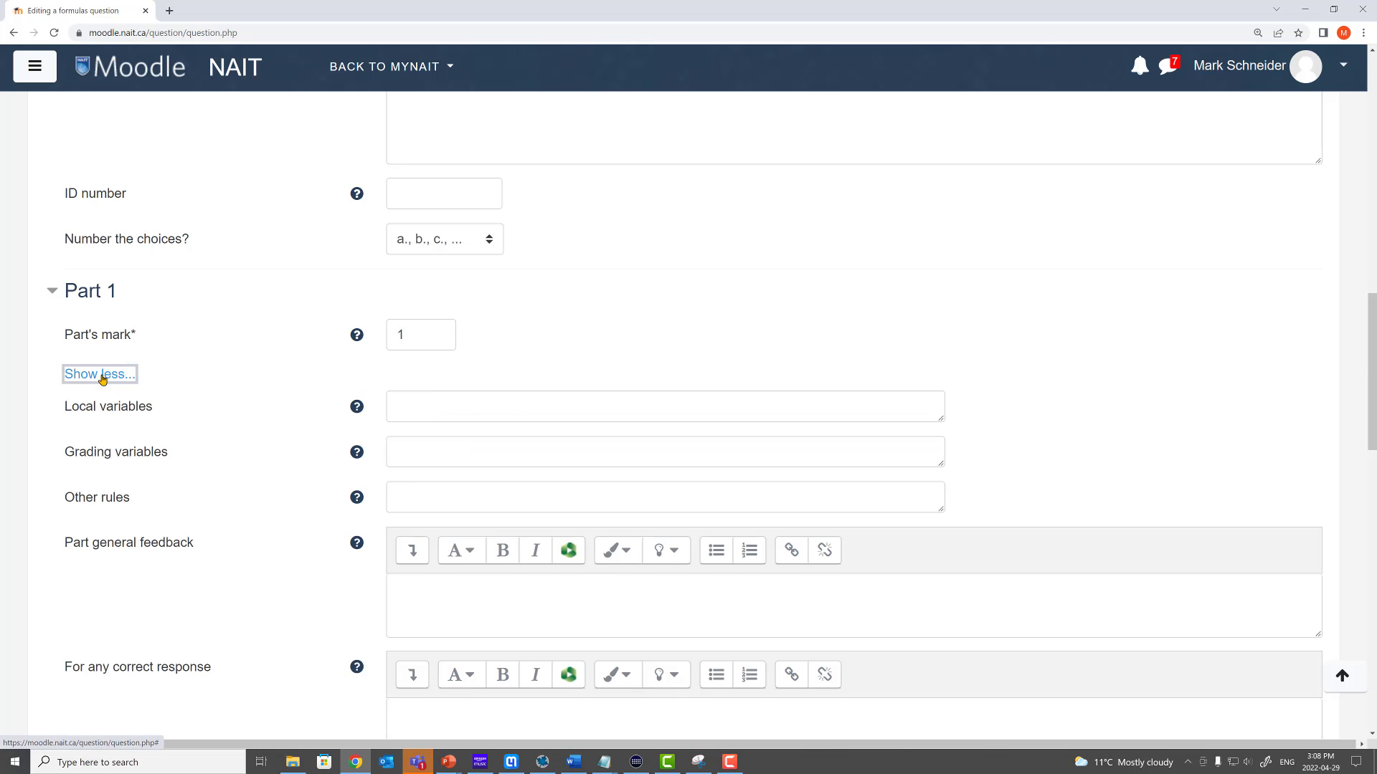
{"action": "left_click", "coordinate": [509, 406]}
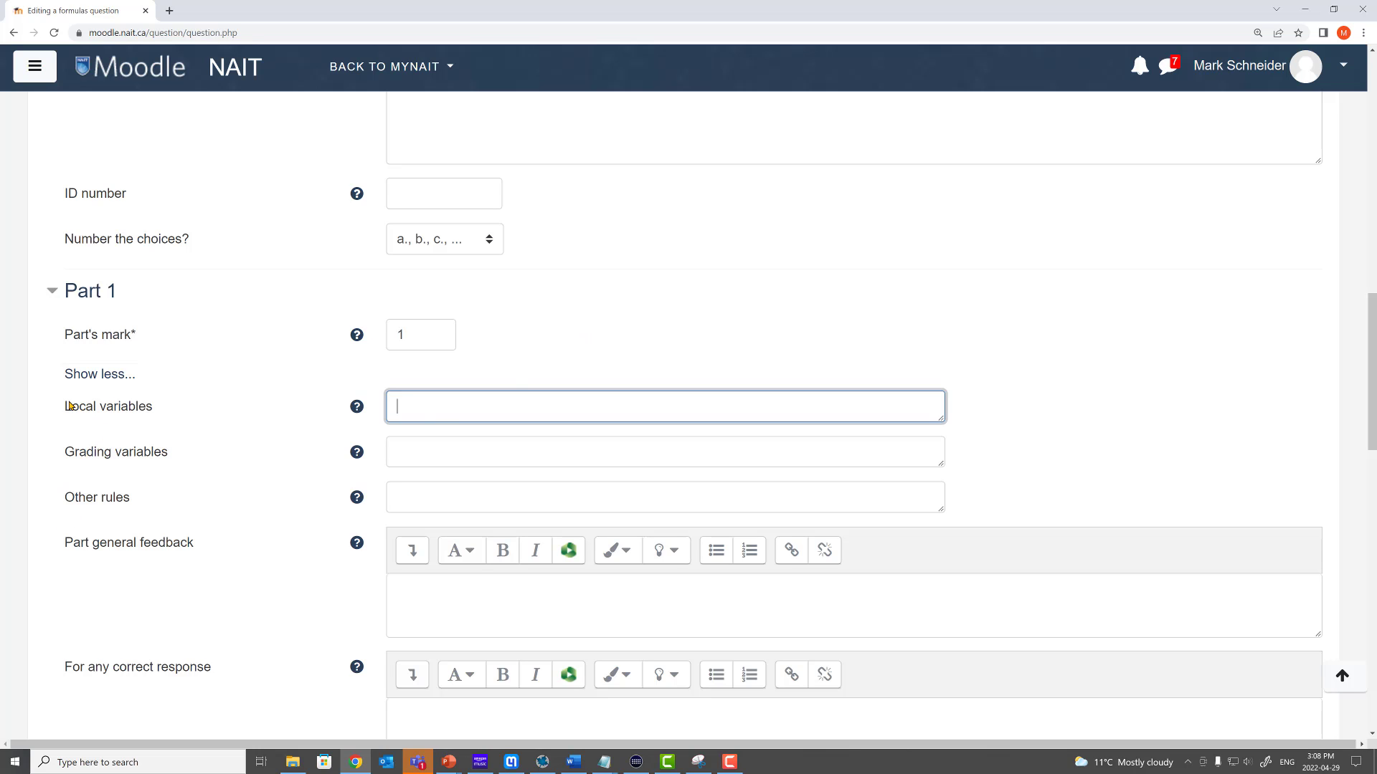
{"action": "left_click_drag", "start_coordinate": [64, 409], "coordinate": [152, 407]}
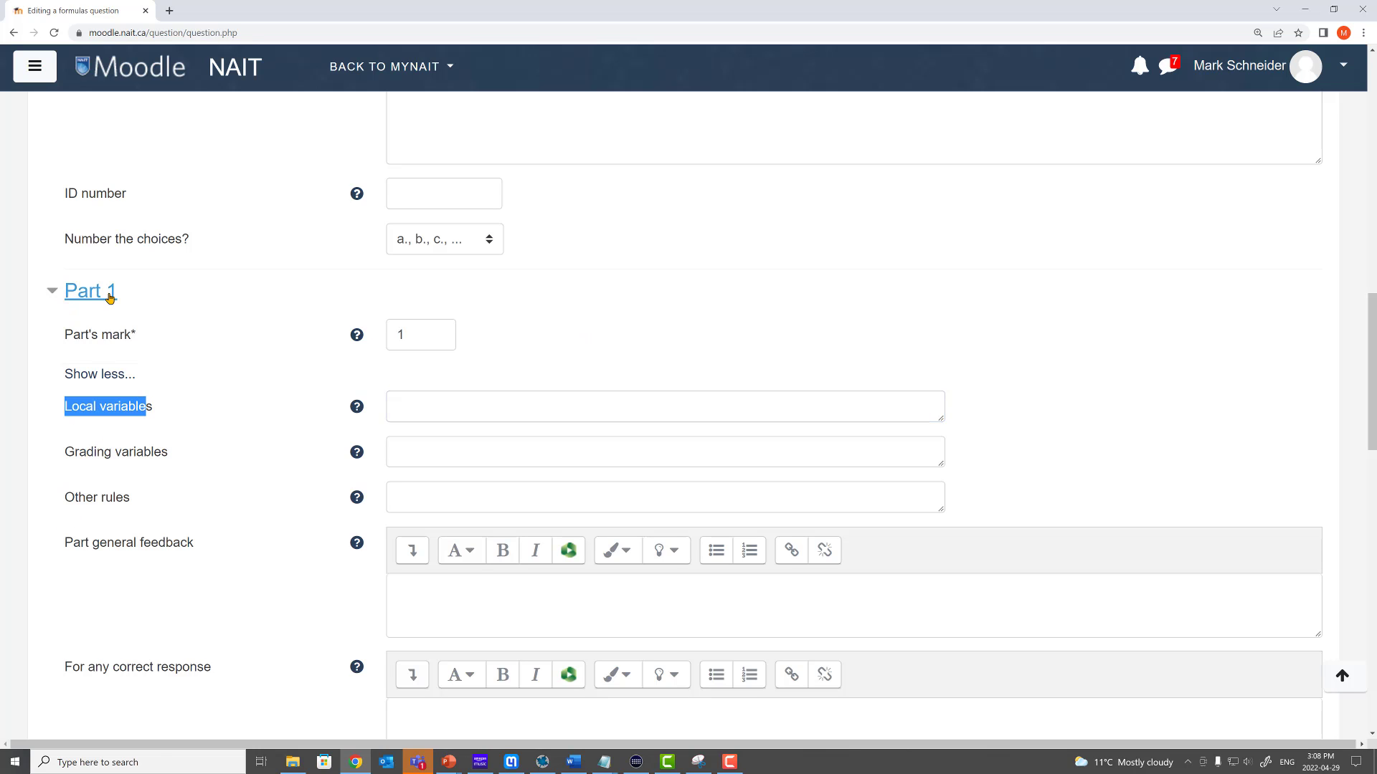
{"action": "left_click_drag", "start_coordinate": [113, 290], "coordinate": [65, 291]}
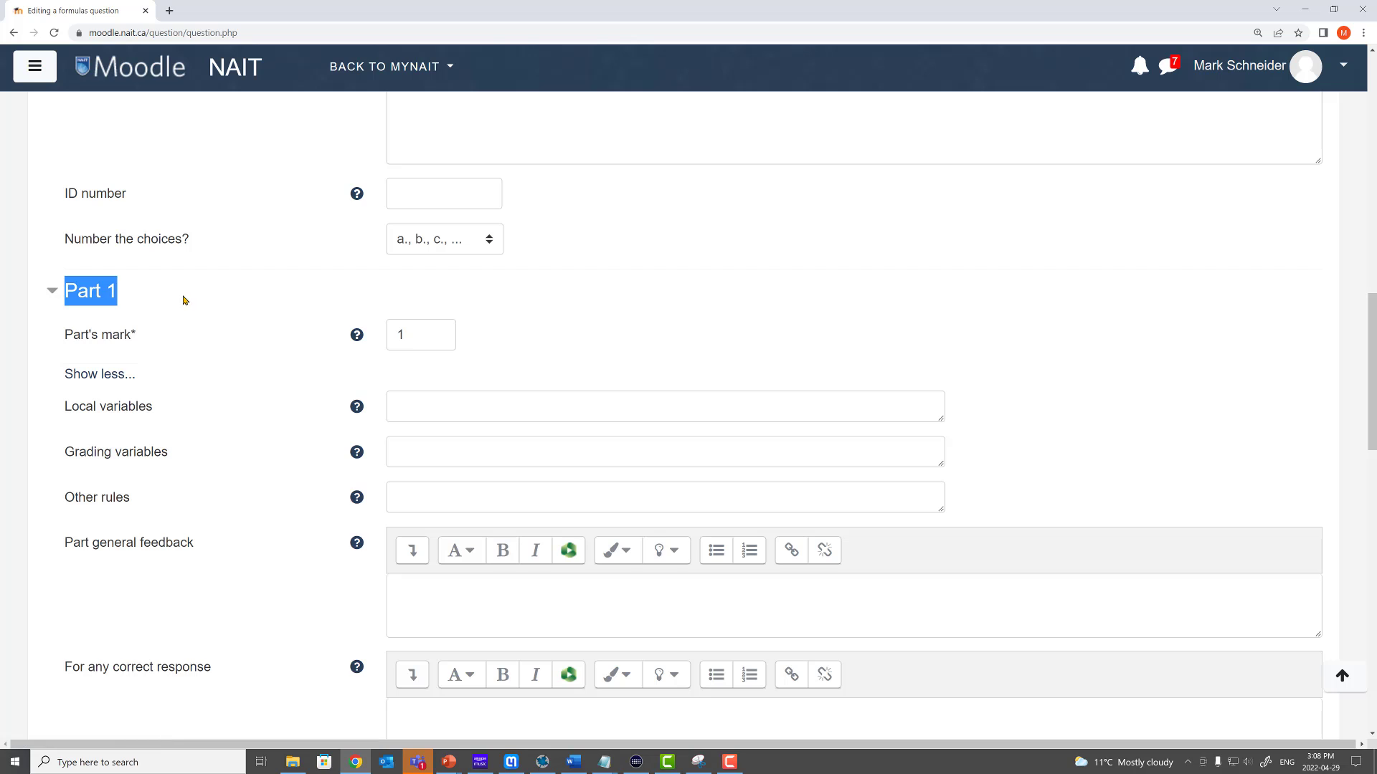
{"action": "left_click", "coordinate": [156, 338]}
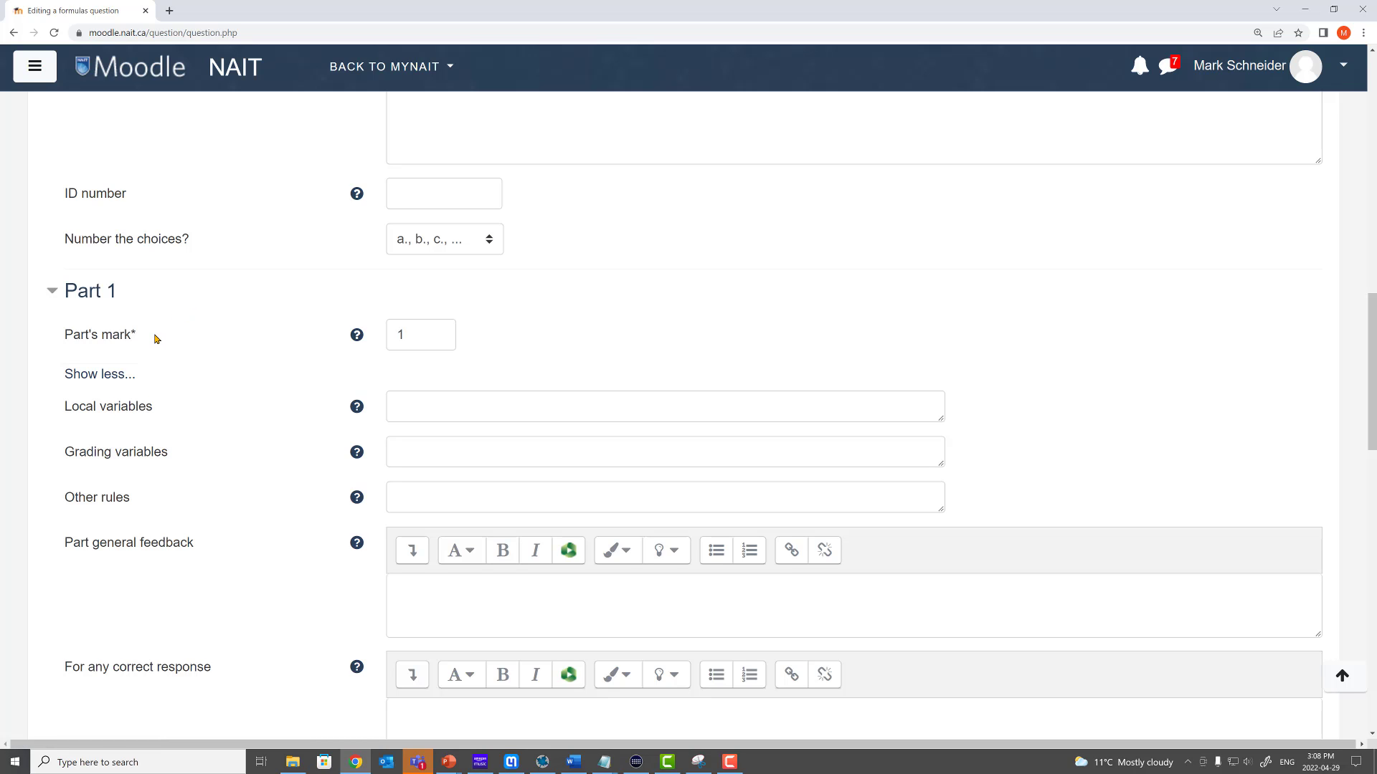
Define Part 1's local variables as x={2:2000:1}; and save the question while continuing to edit
{"action": "left_click", "coordinate": [456, 407]}
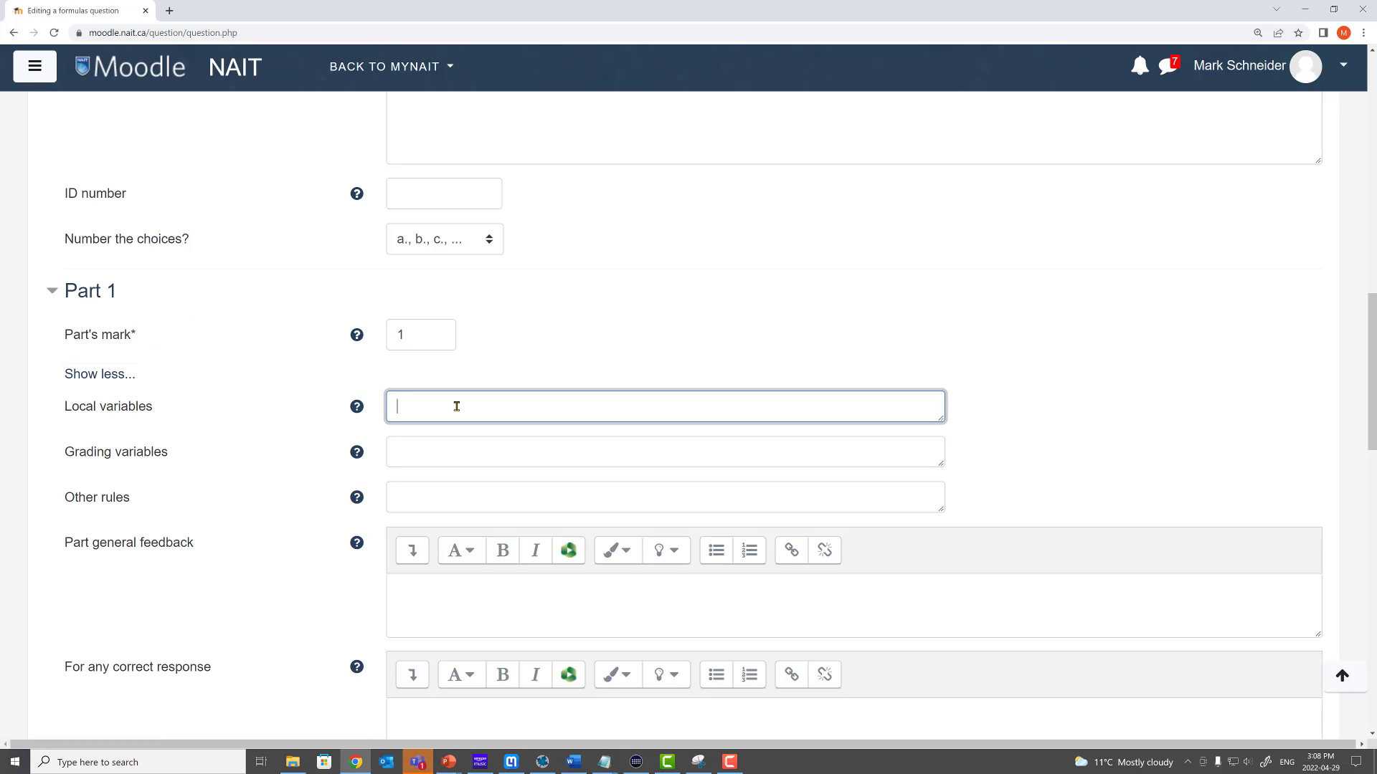
{"action": "type", "text": "x={2:2000\"1};"}
{"action": "left_click", "coordinate": [594, 354]}
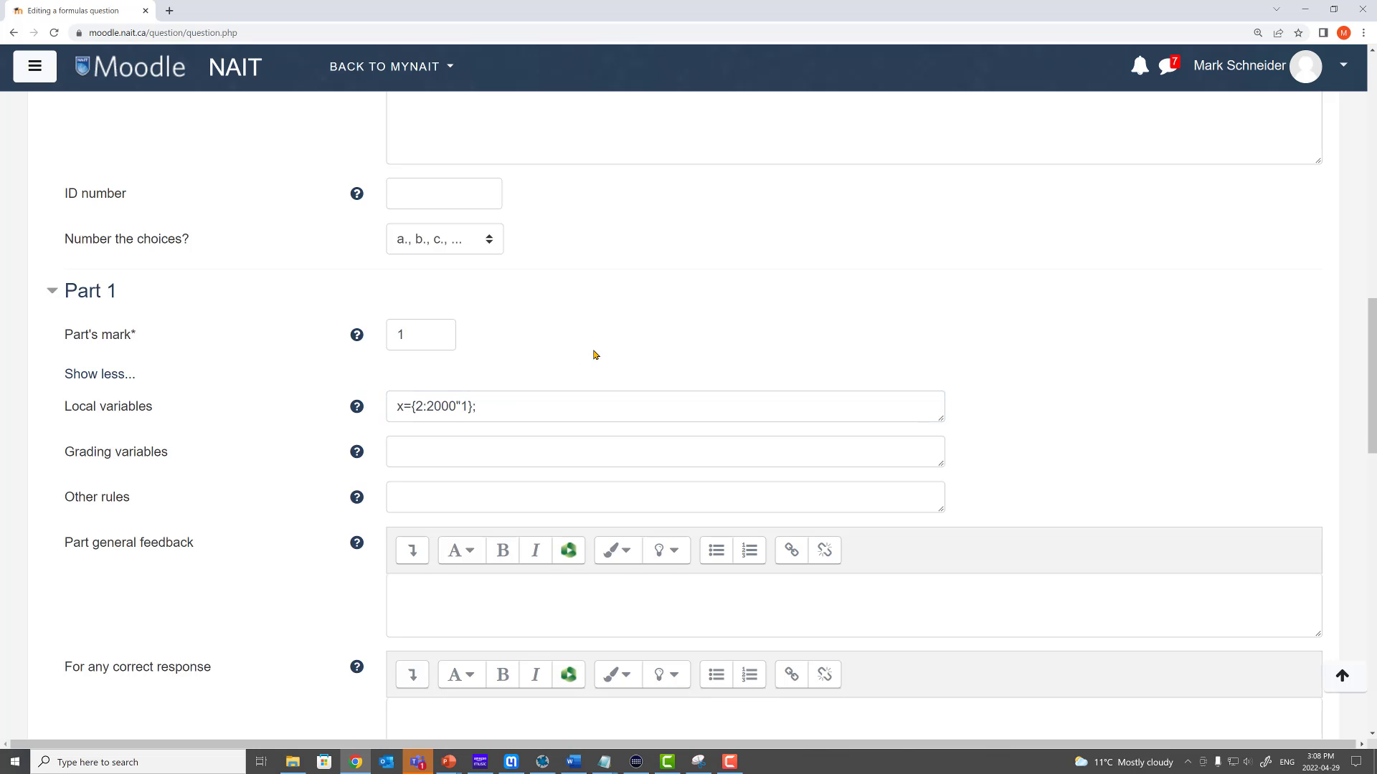
{"action": "mouse_move", "coordinate": [940, 420]}
{"action": "left_mouse_down"}
{"action": "mouse_move", "coordinate": [941, 492]}
{"action": "mouse_move", "coordinate": [939, 429]}
{"action": "left_mouse_up"}
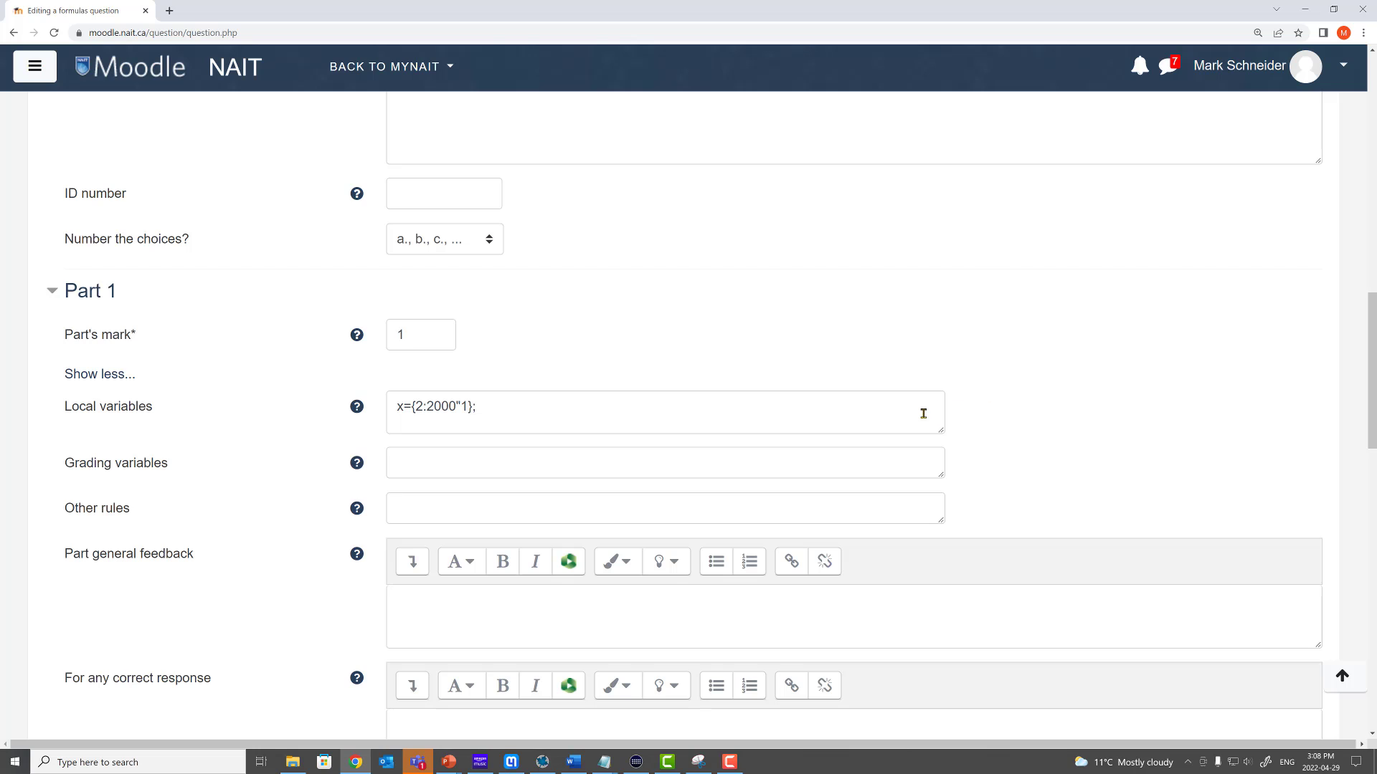
{"action": "left_click", "coordinate": [456, 407]}
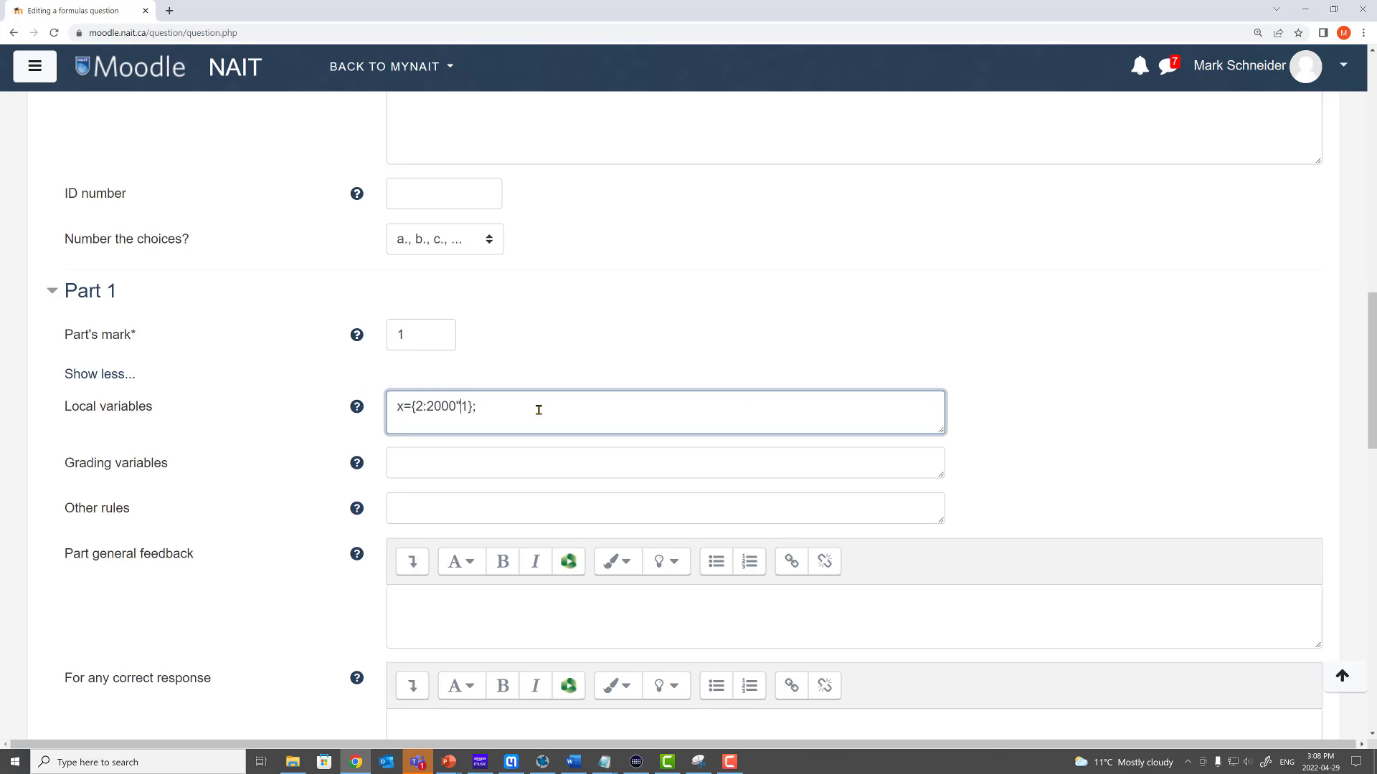
{"action": "key", "text": "BackSpace"}
{"action": "type", "text": ":"}
{"action": "left_click", "coordinate": [610, 367]}
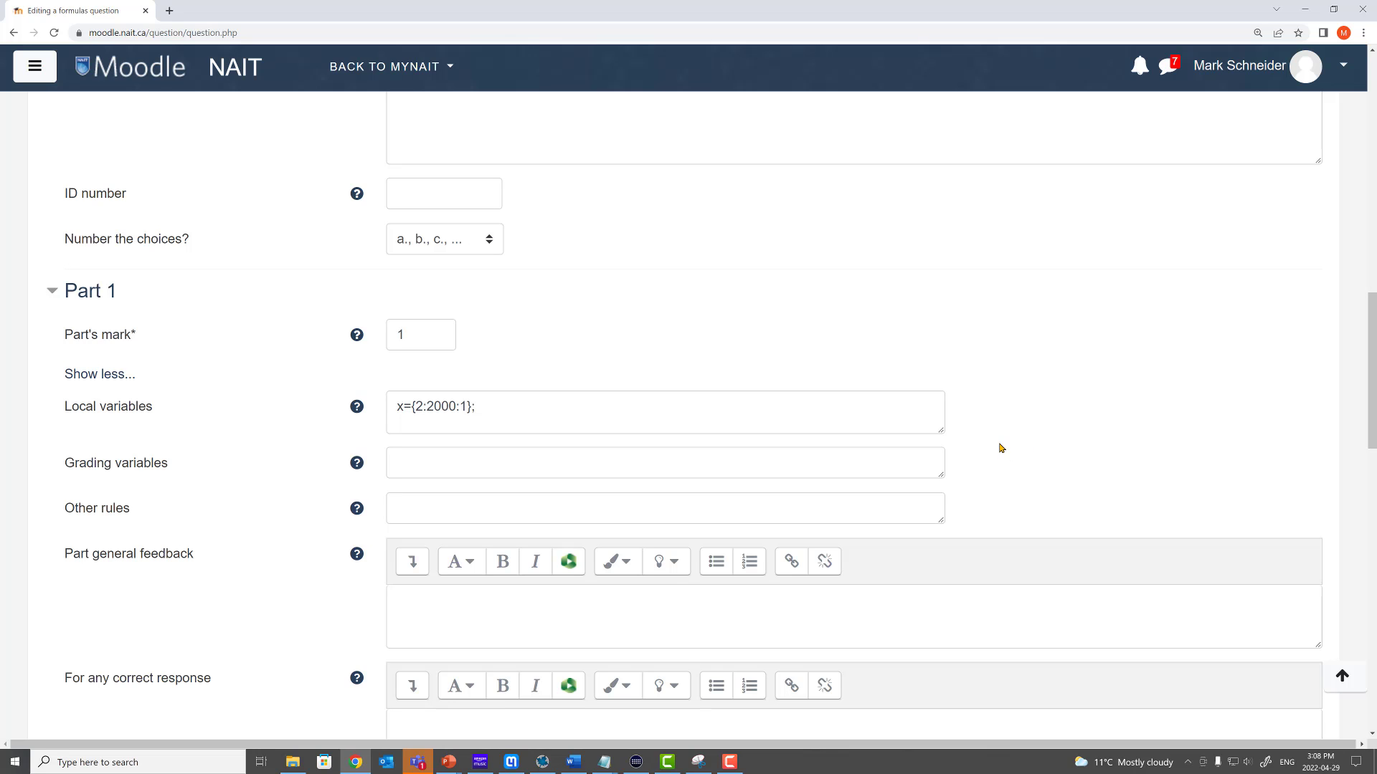
{"action": "scroll", "coordinate": [997, 445], "scroll_direction": "down", "scroll_amount": 12}
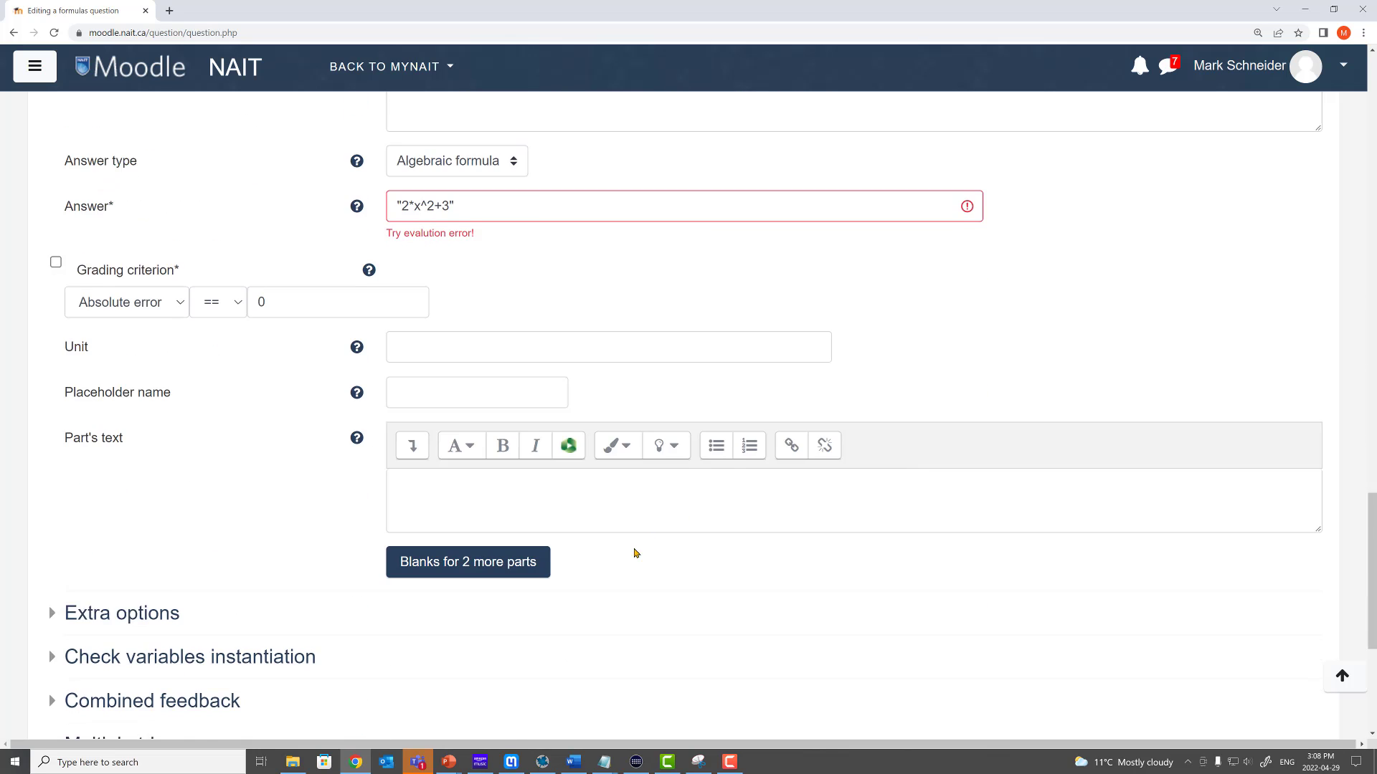
{"action": "left_click", "coordinate": [532, 702]}
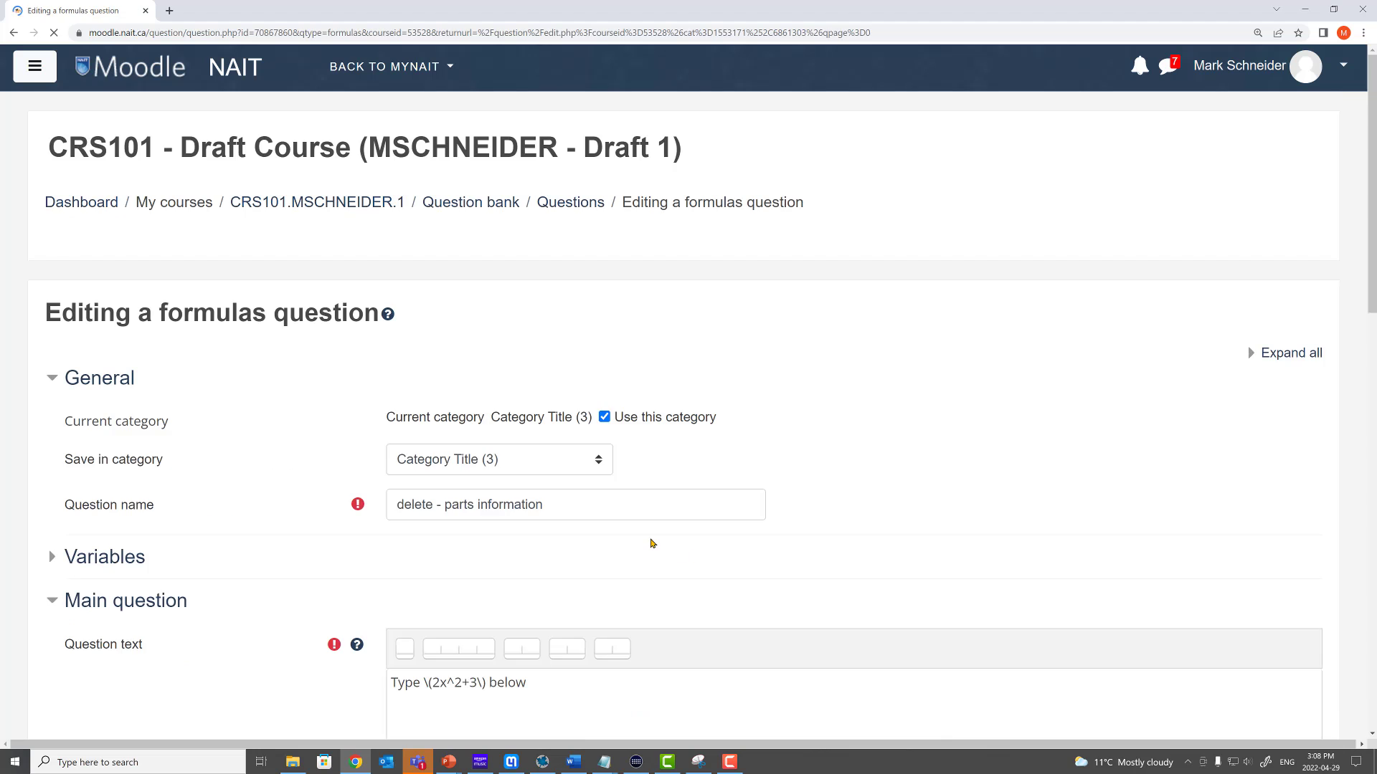
Preview the question and check the response 2x^2+3
{"action": "scroll", "coordinate": [650, 537], "scroll_direction": "down", "scroll_amount": 15}
{"action": "left_click", "coordinate": [663, 524]}
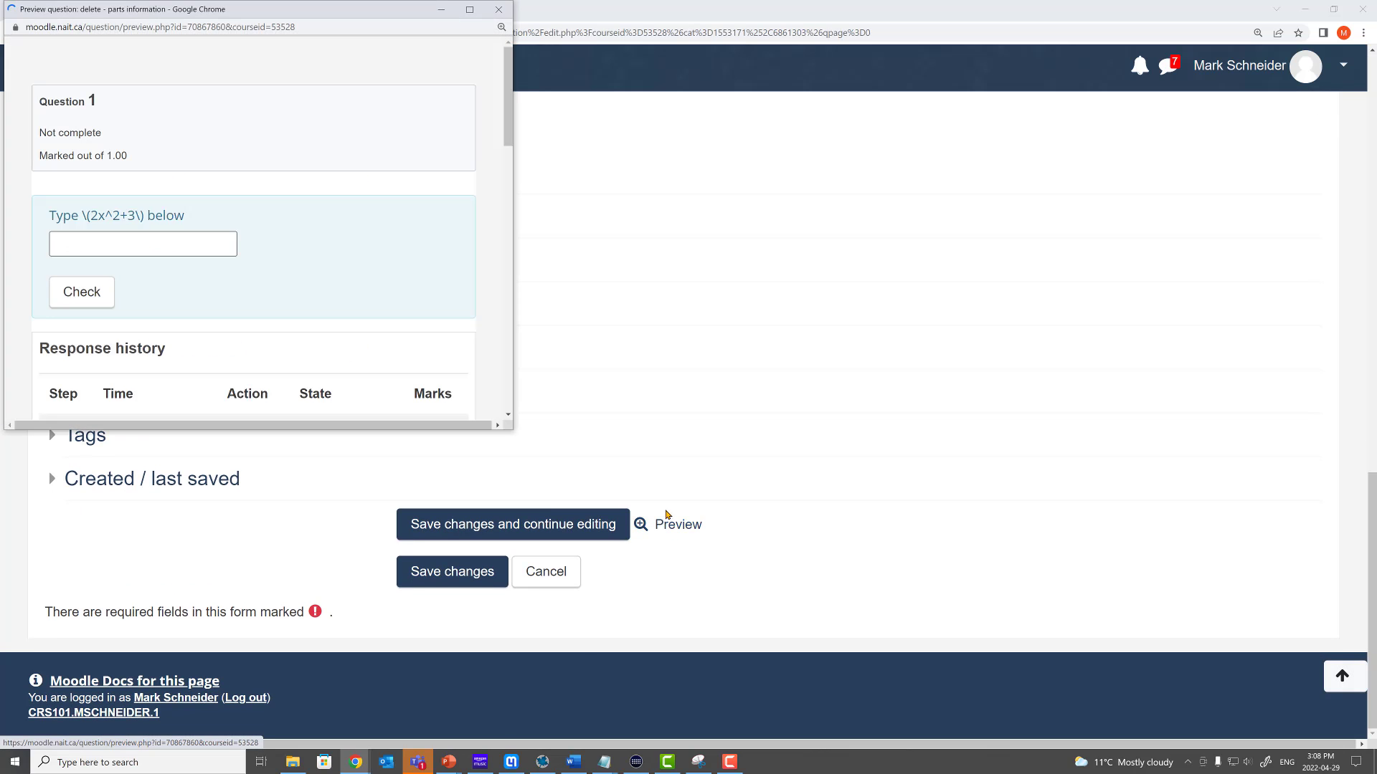
{"action": "left_click", "coordinate": [94, 239]}
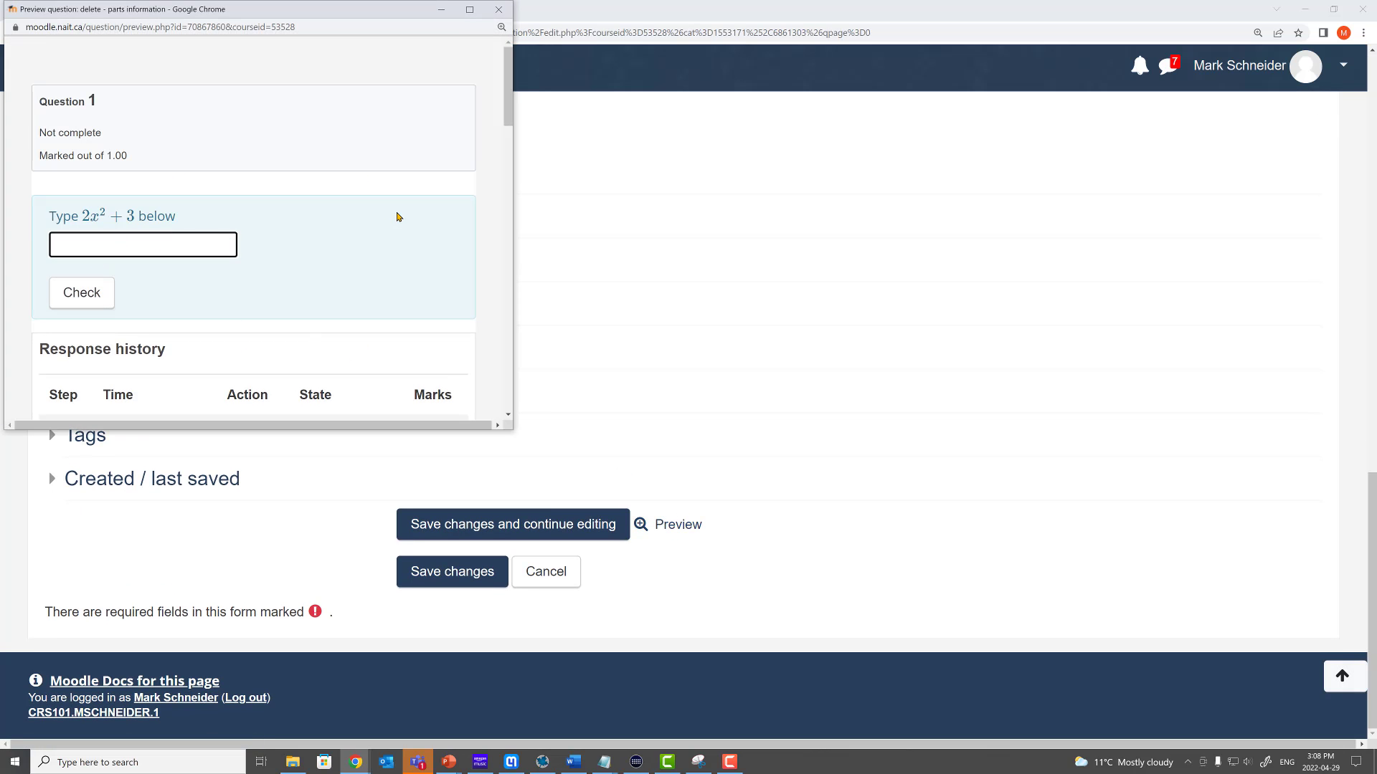
{"action": "type", "text": "2x^2+3"}
{"action": "left_click", "coordinate": [387, 231]}
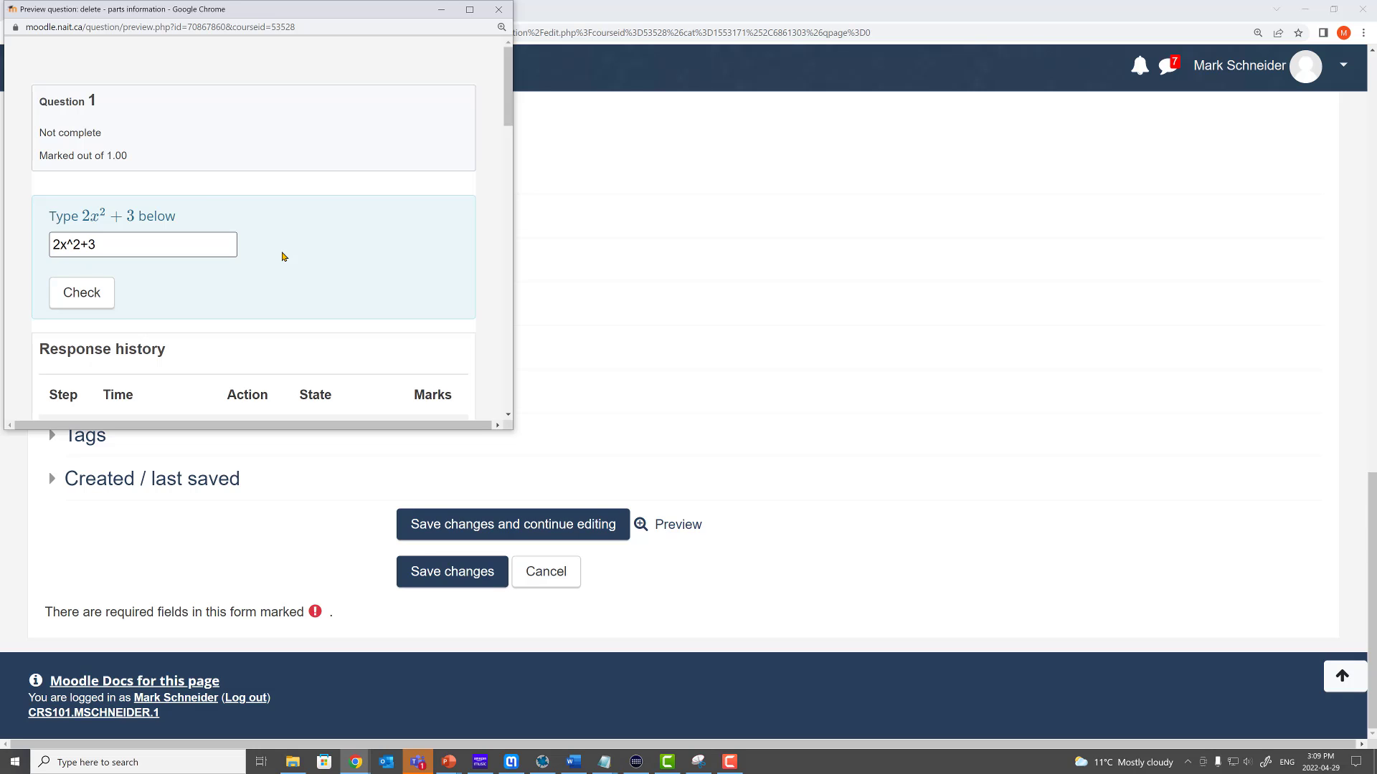
{"action": "left_click", "coordinate": [82, 292]}
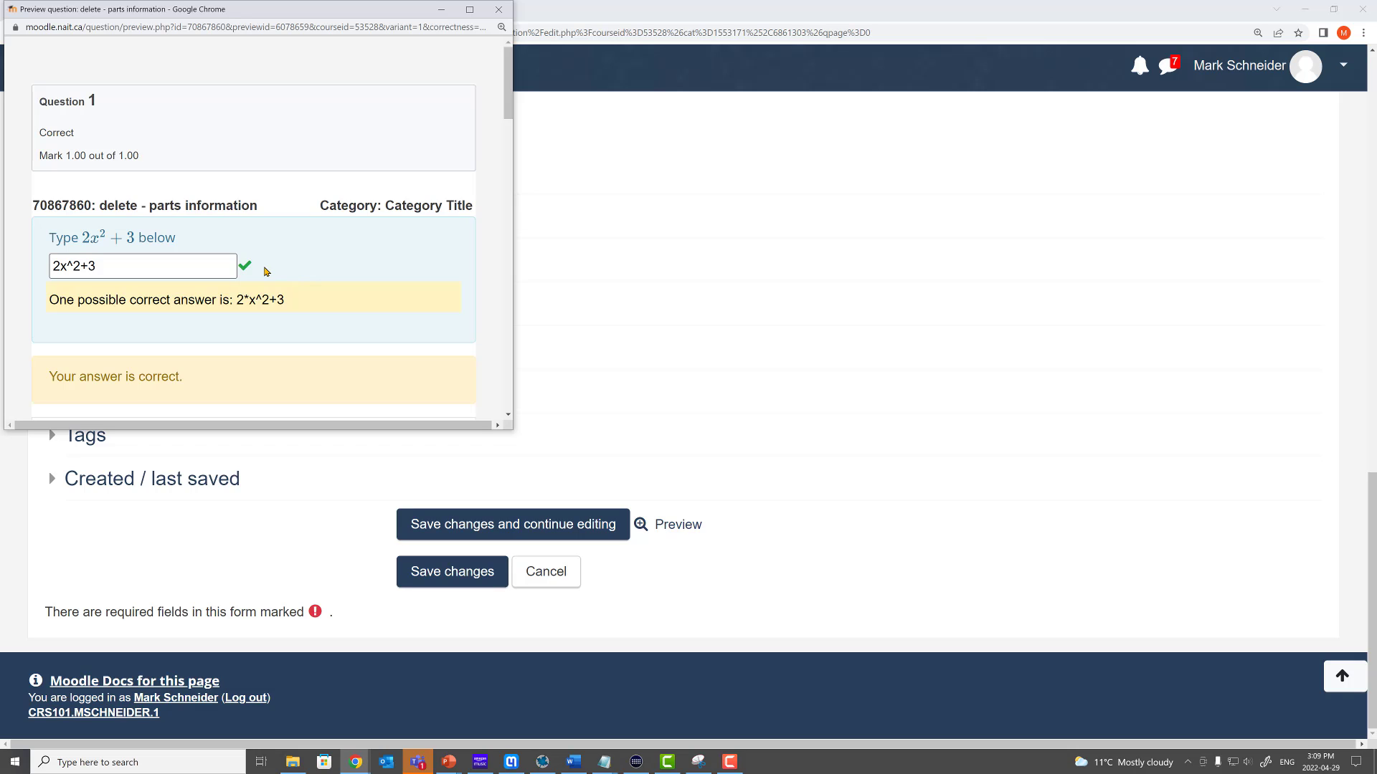
Examine how x is written in the preview's possible correct answer, and close the preview
{"action": "mouse_move", "coordinate": [236, 300]}
{"action": "left_mouse_down"}
{"action": "mouse_move", "coordinate": [285, 300]}
{"action": "mouse_move", "coordinate": [255, 300]}
{"action": "left_mouse_up"}
{"action": "left_click", "coordinate": [286, 300]}
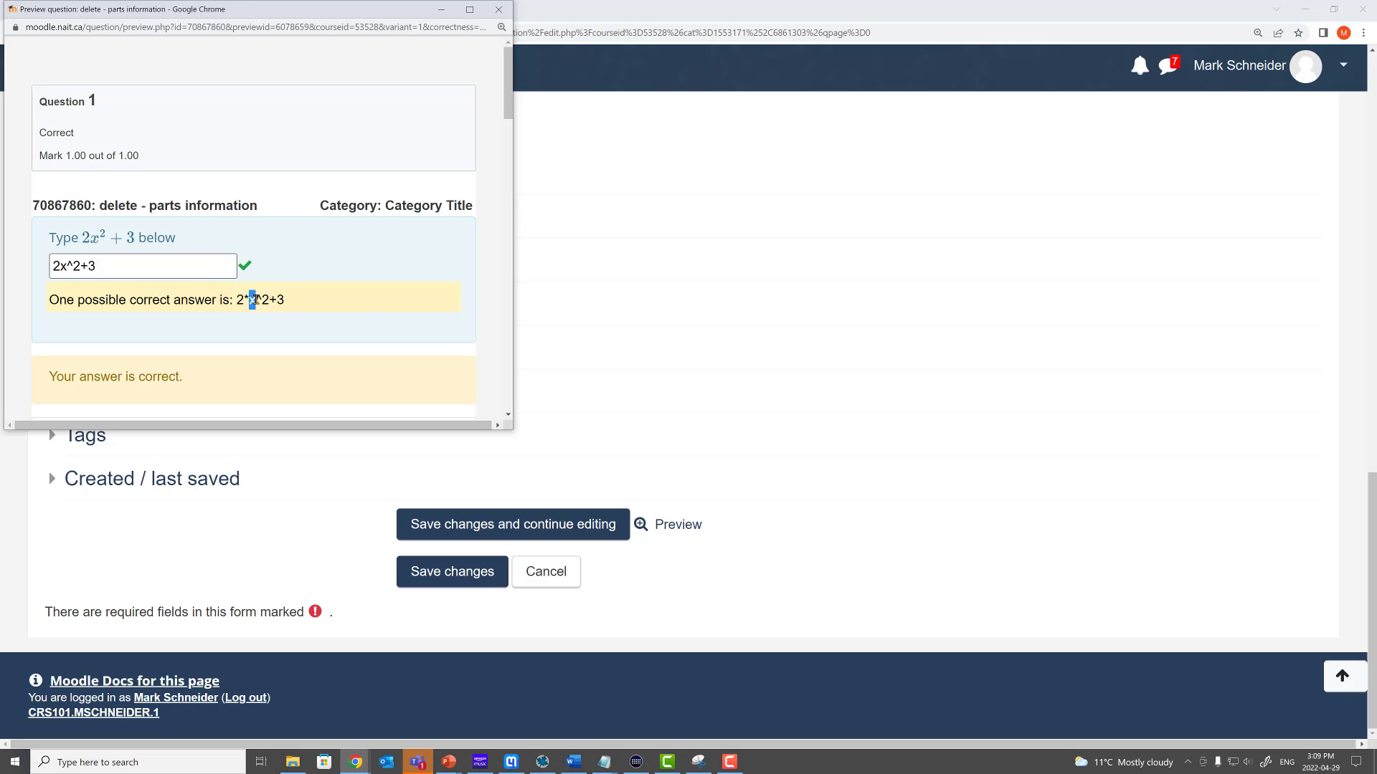
{"action": "left_click", "coordinate": [357, 304]}
{"action": "left_click", "coordinate": [498, 9]}
Change Part 1's local variables to x=5; and save the question while continuing to edit
{"action": "left_click", "coordinate": [78, 215]}
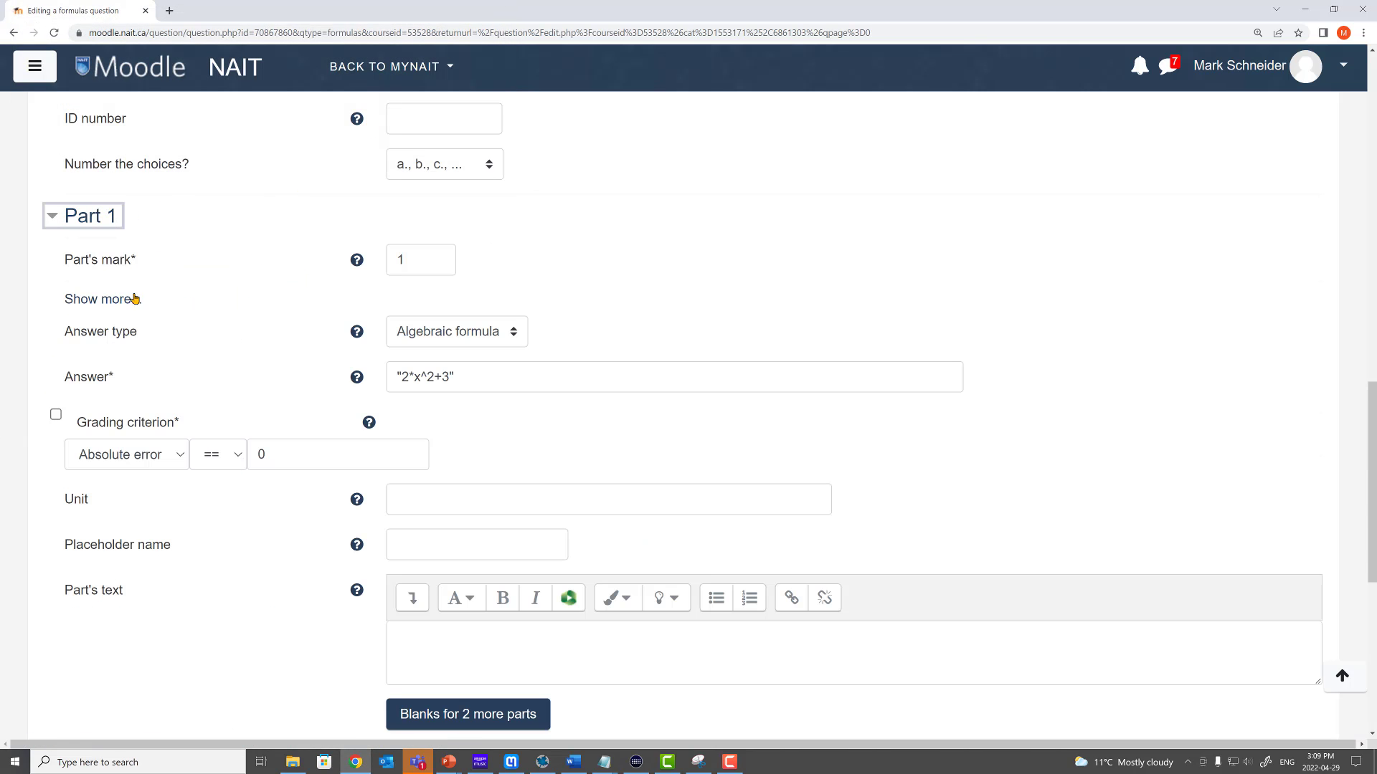
{"action": "left_click", "coordinate": [100, 299]}
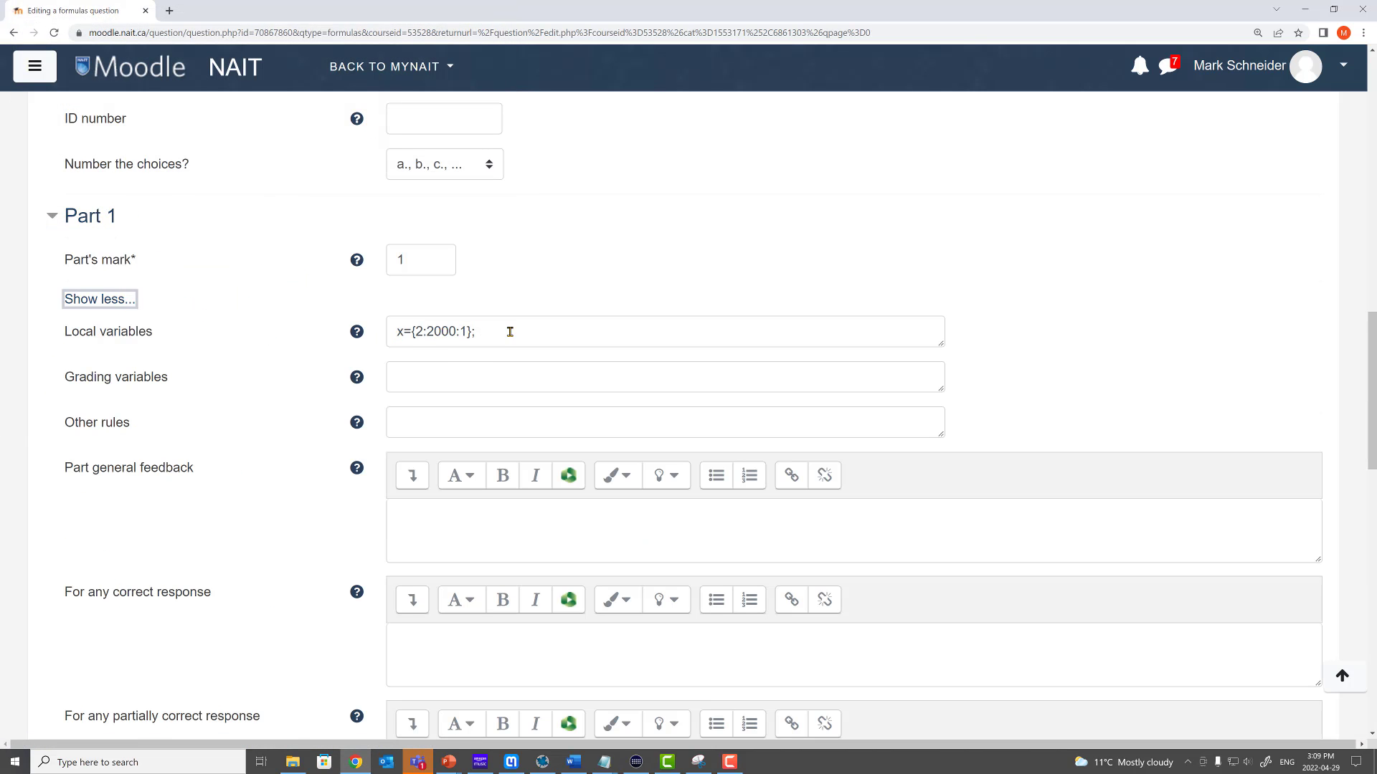
{"action": "left_click", "coordinate": [412, 331]}
{"action": "left_click", "coordinate": [507, 332], "text": "shift"}
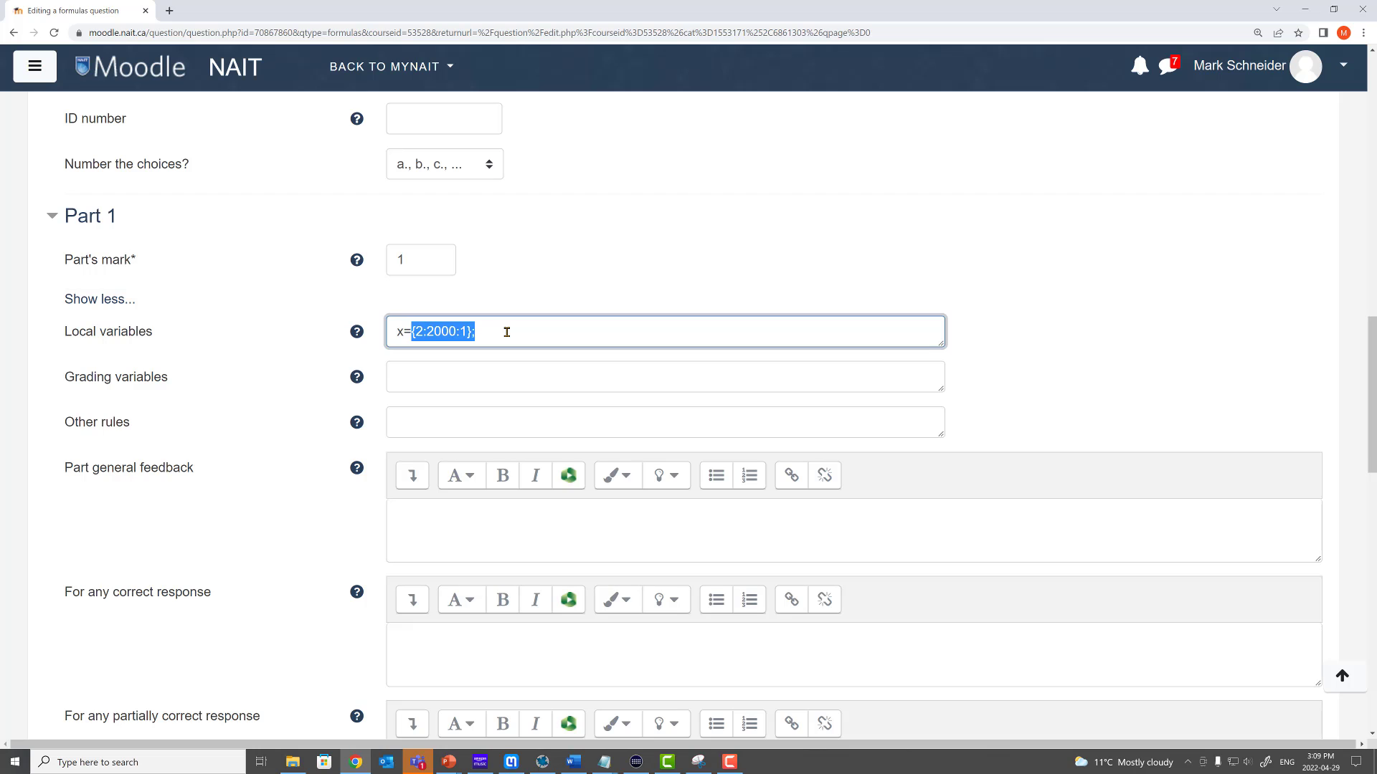
{"action": "type", "text": "5;"}
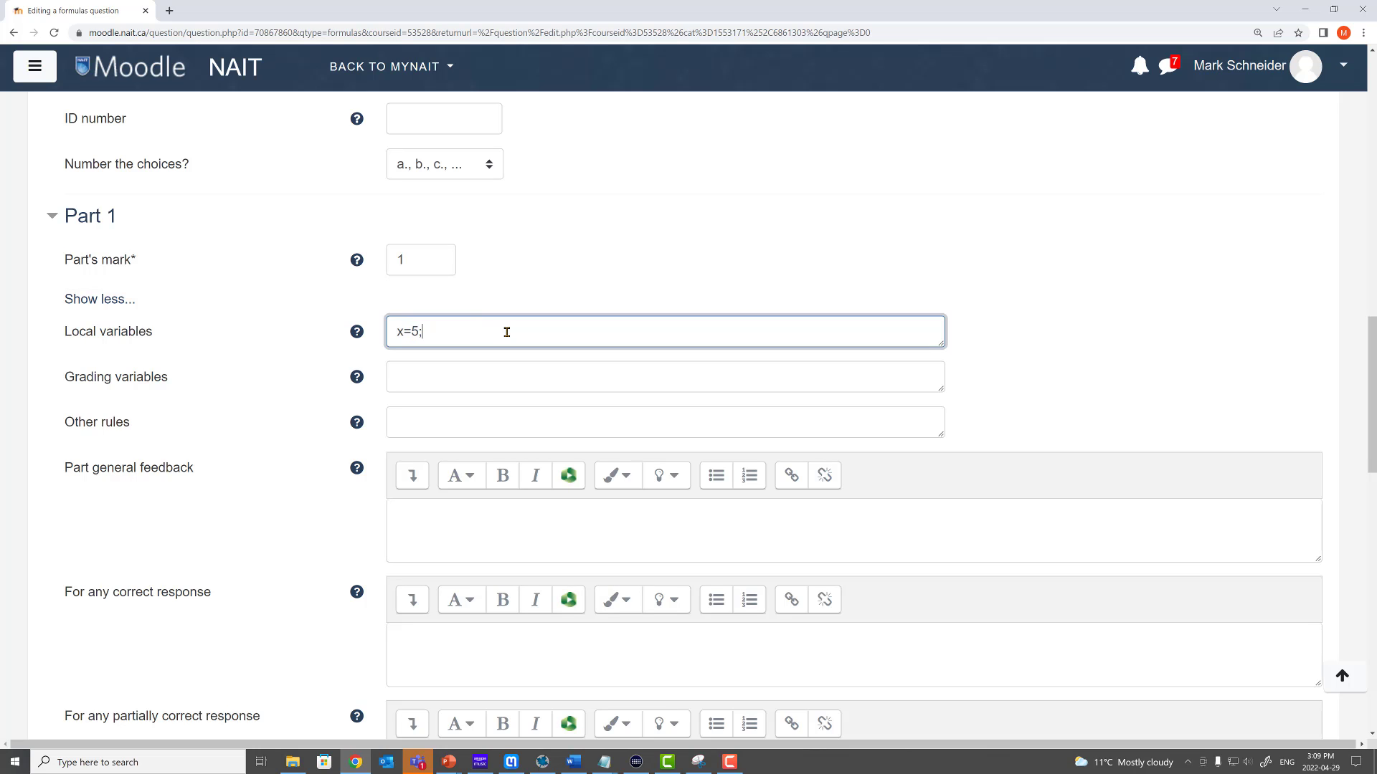
{"action": "left_click", "coordinate": [542, 298]}
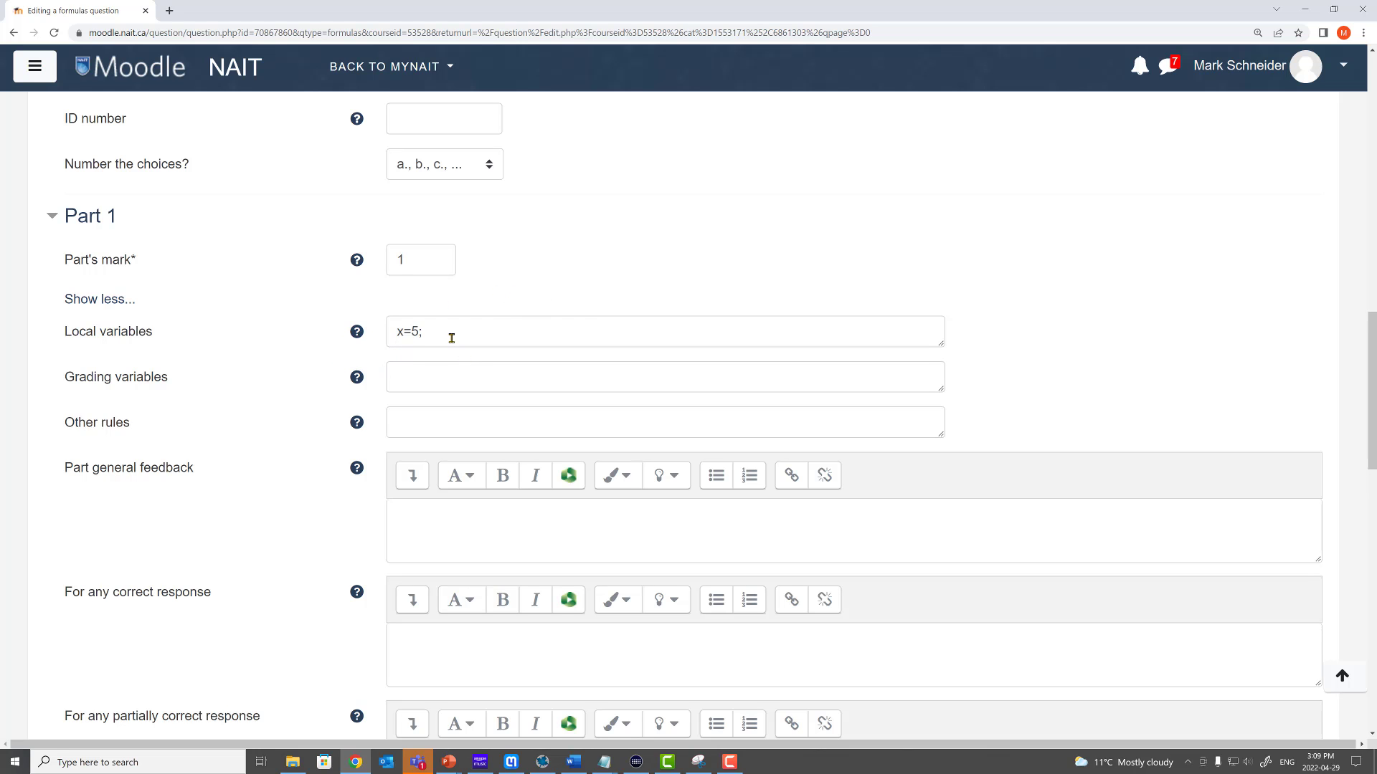
{"action": "scroll", "coordinate": [255, 380], "scroll_direction": "down", "scroll_amount": 3}
{"action": "scroll", "coordinate": [255, 380], "scroll_direction": "down", "scroll_amount": 13}
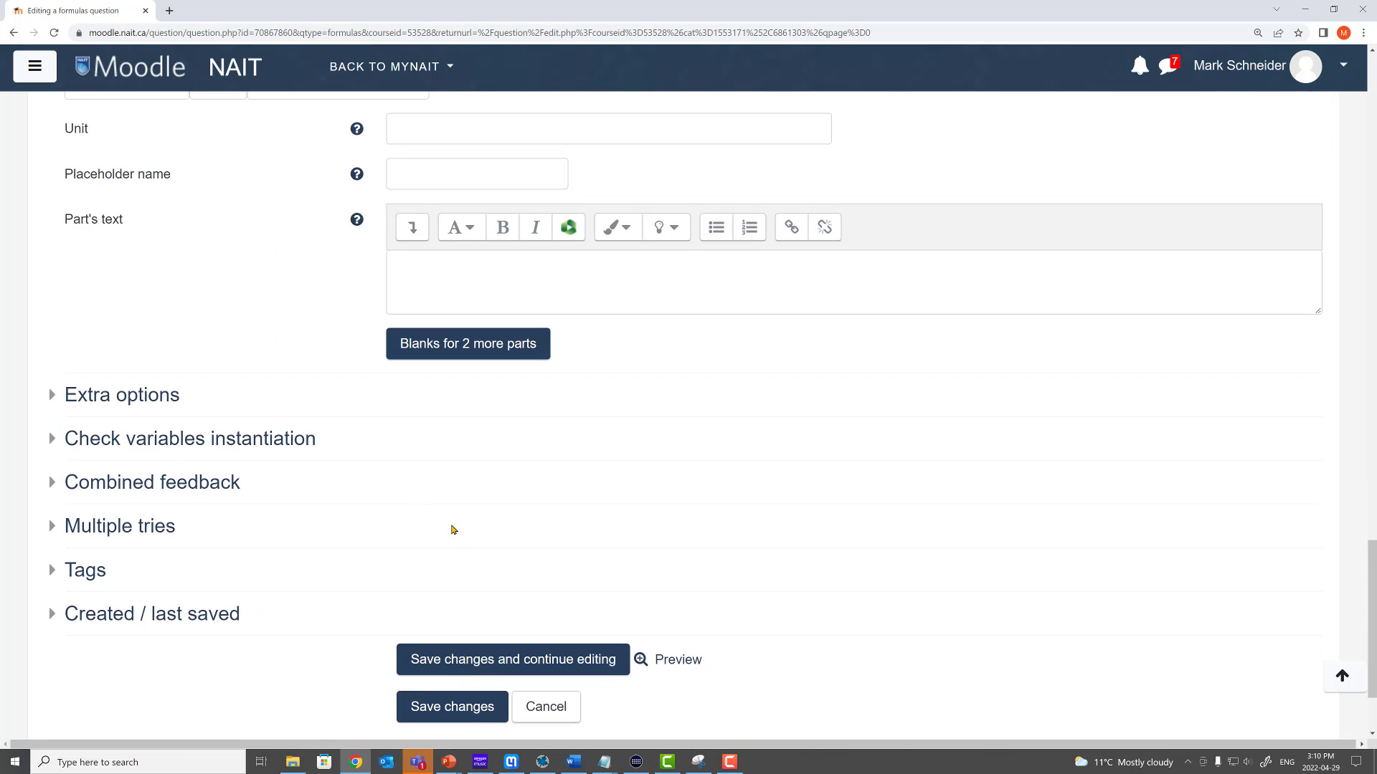
{"action": "left_click", "coordinate": [530, 545]}
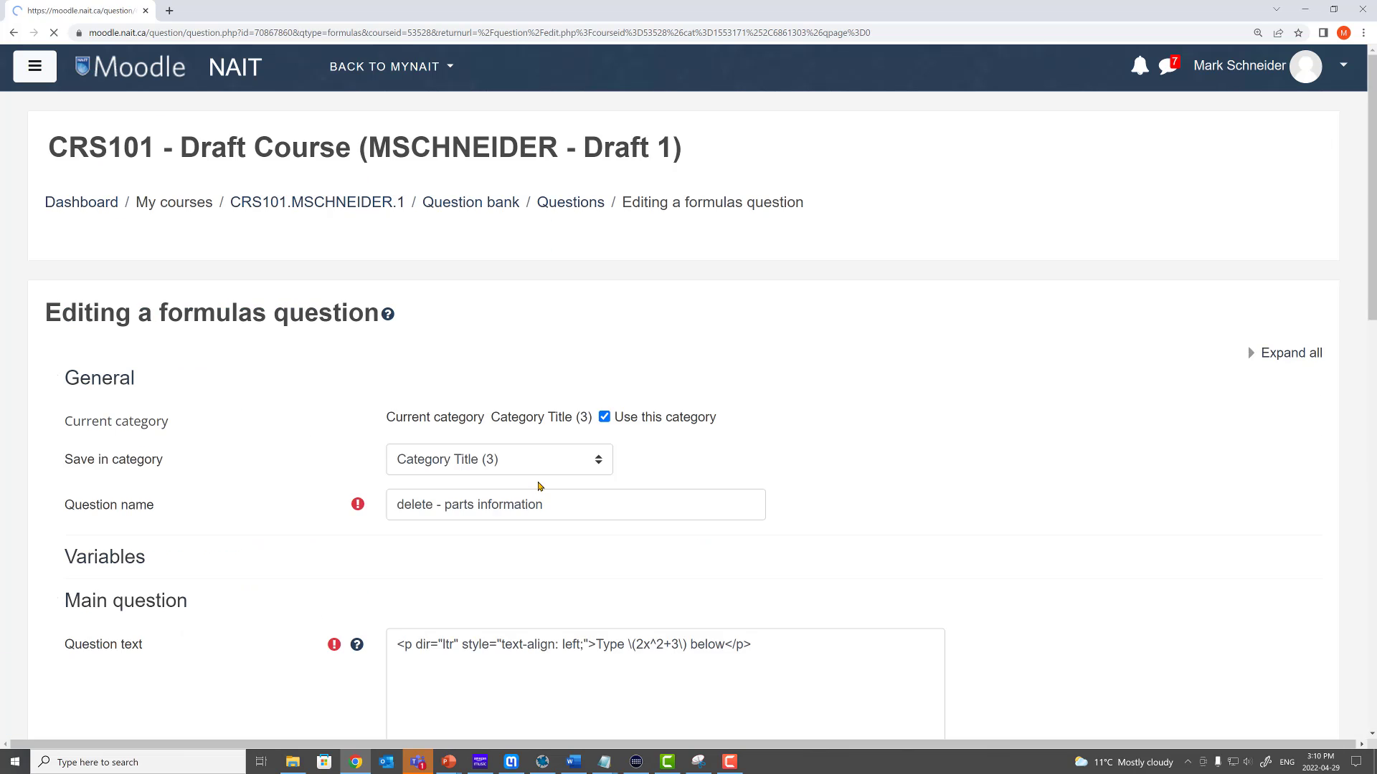
Preview the question with the fixed x value and check the response 2x^2+3
{"action": "left_click", "coordinate": [678, 526]}
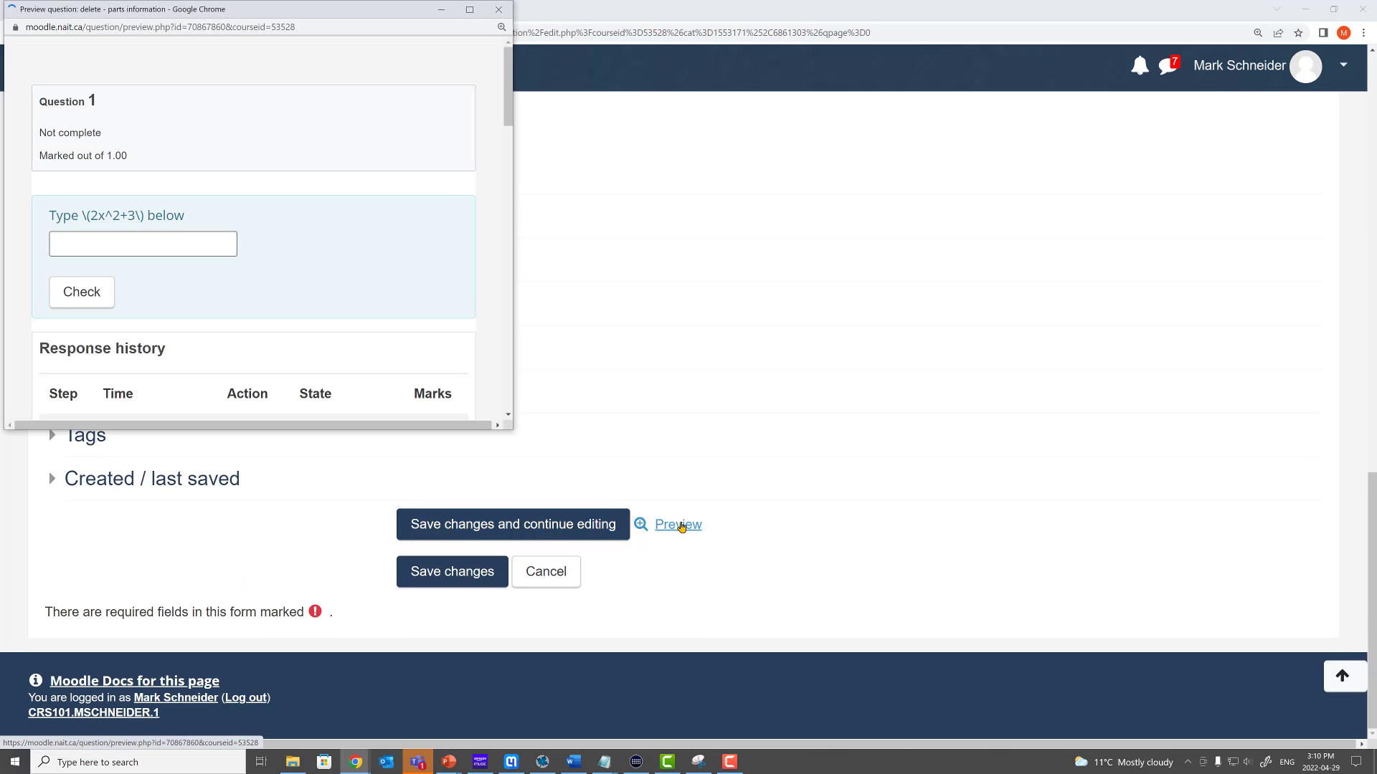
{"action": "left_click", "coordinate": [192, 256]}
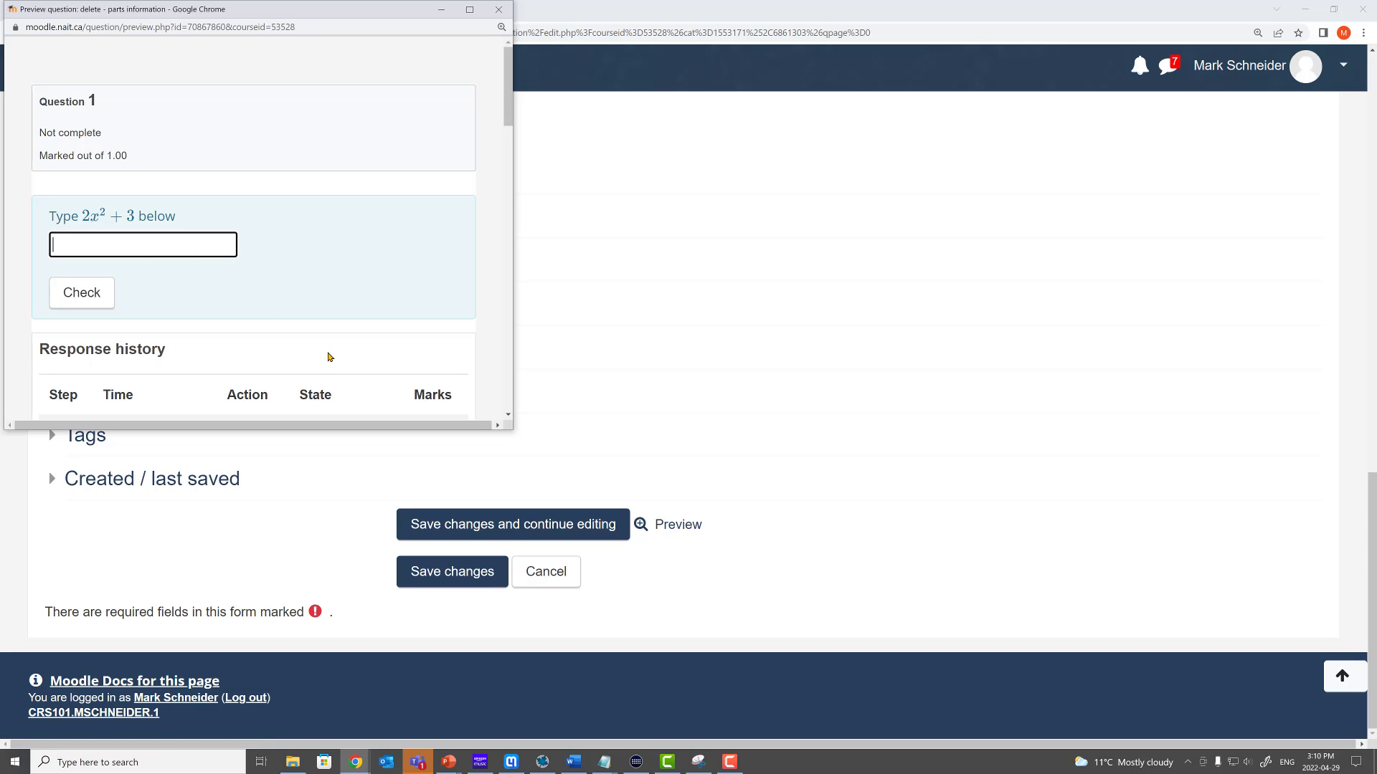
{"action": "type", "text": "2x^2+3"}
{"action": "left_click", "coordinate": [92, 300]}
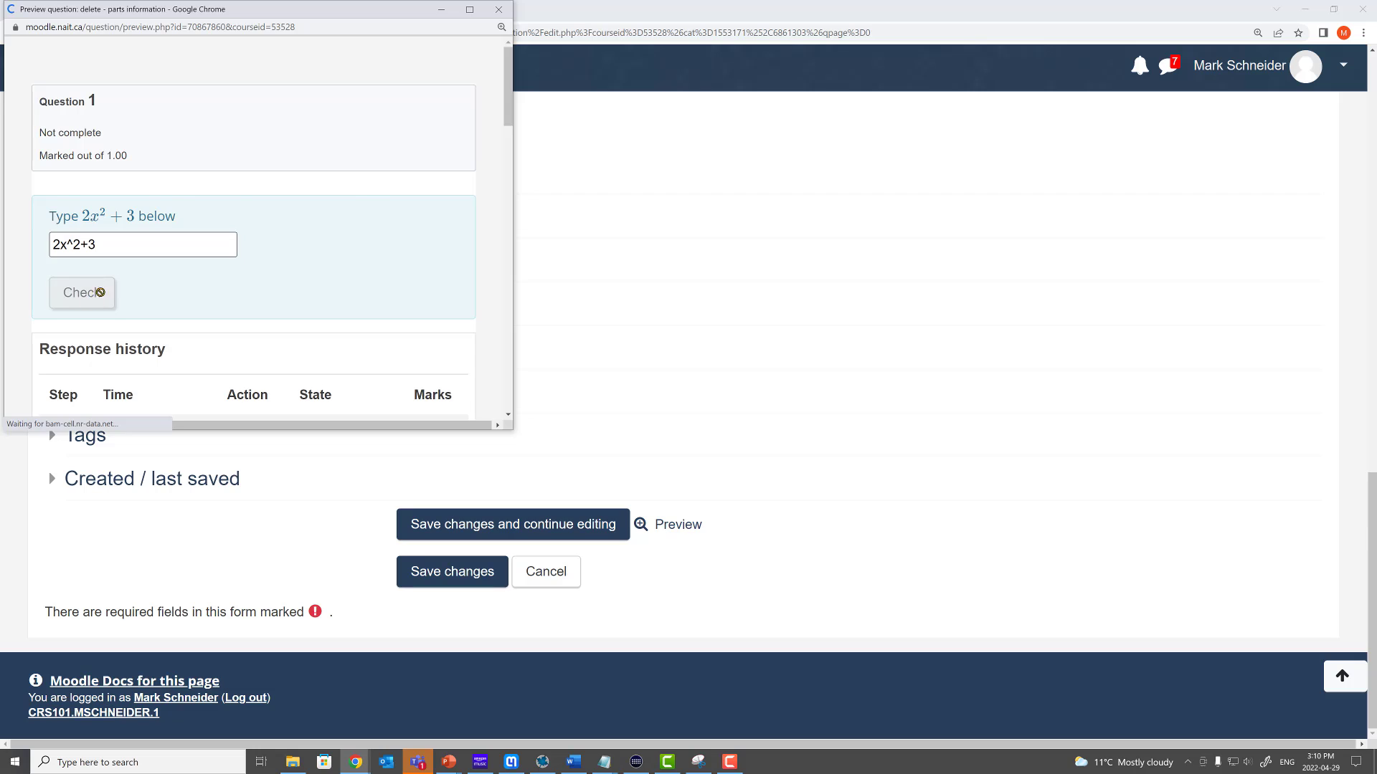
Examine what replaces x in the preview's possible correct answer, and close the preview
{"action": "double_click", "coordinate": [253, 300]}
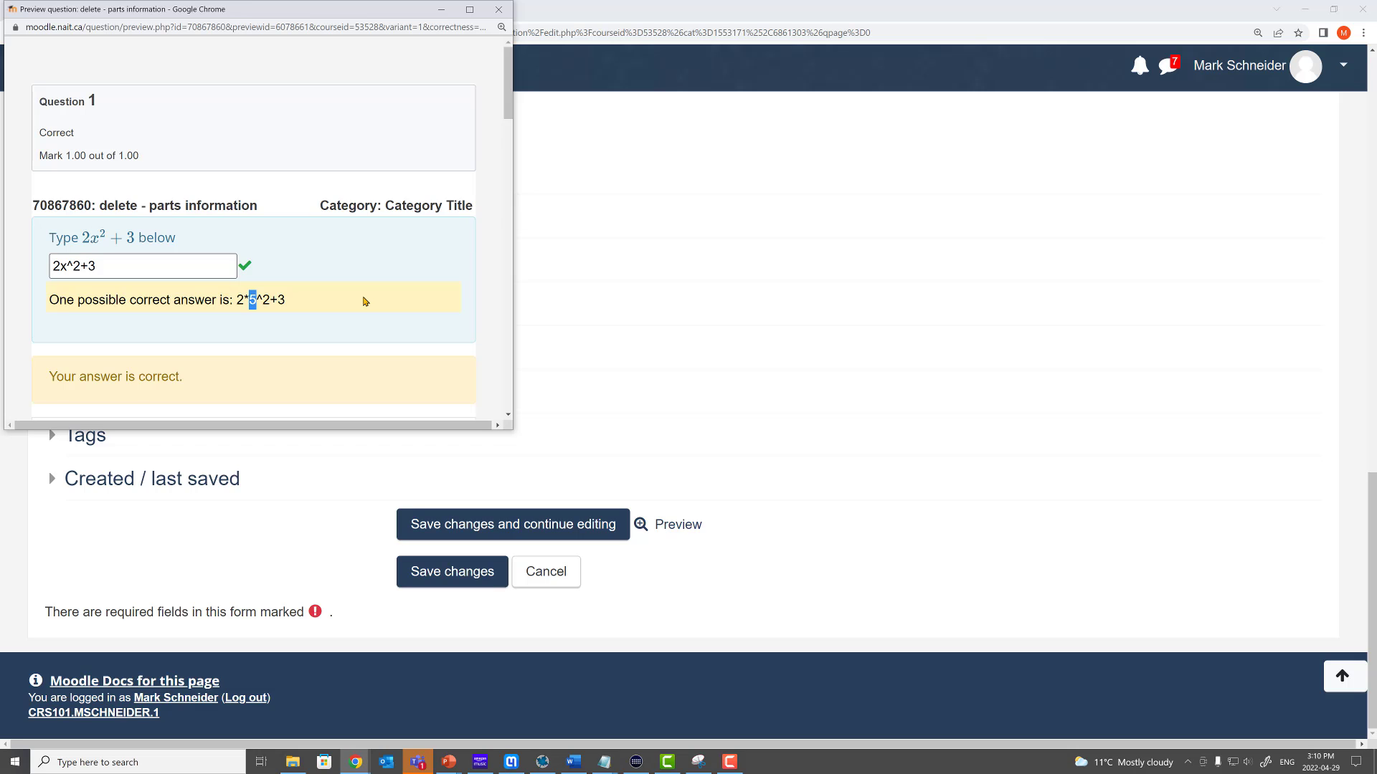
{"action": "left_click", "coordinate": [300, 301]}
{"action": "left_click_drag", "start_coordinate": [237, 300], "coordinate": [280, 299]}
{"action": "left_click", "coordinate": [319, 303]}
{"action": "left_click", "coordinate": [498, 9]}
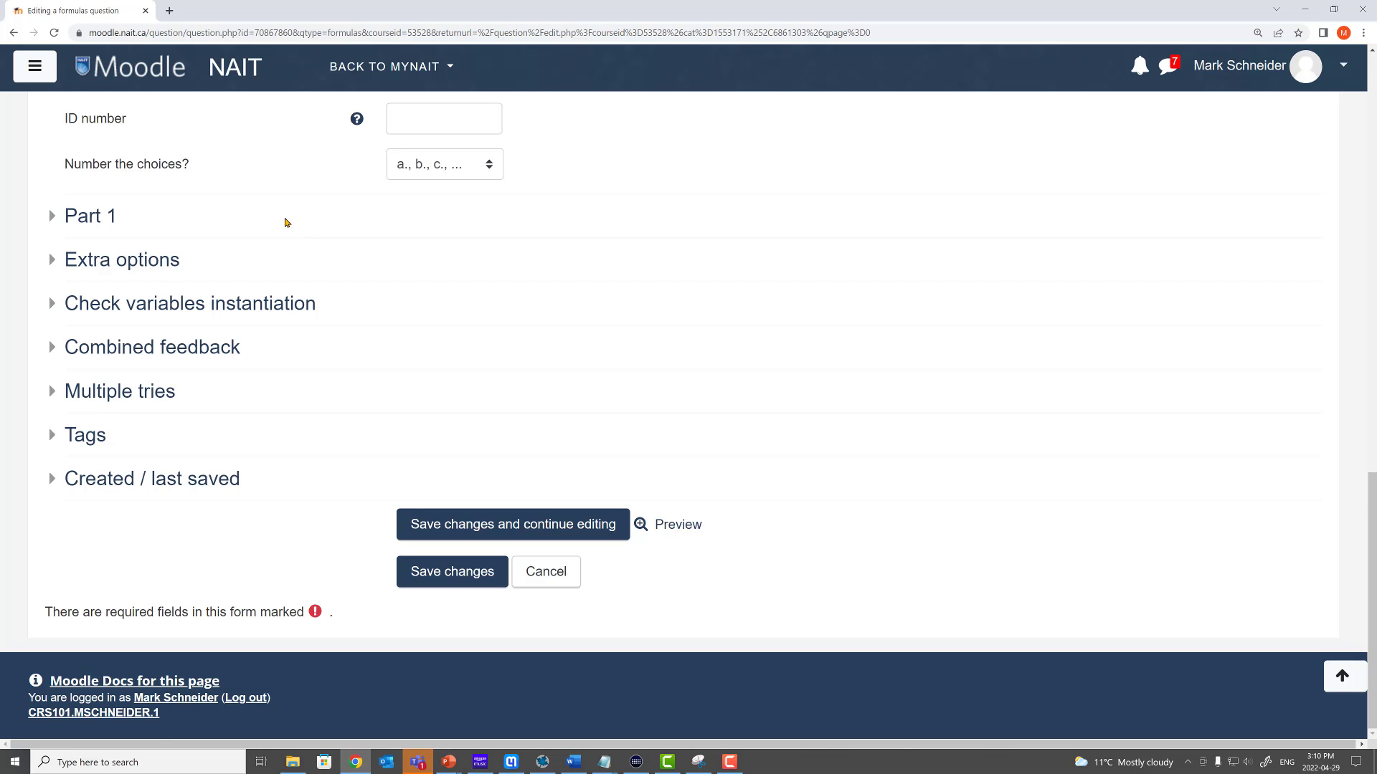
Replace the formula in the question text so that it reads "Type log(x) below"
{"action": "scroll", "coordinate": [337, 266], "scroll_direction": "up", "scroll_amount": 6}
{"action": "scroll", "coordinate": [337, 267], "scroll_direction": "up", "scroll_amount": 4}
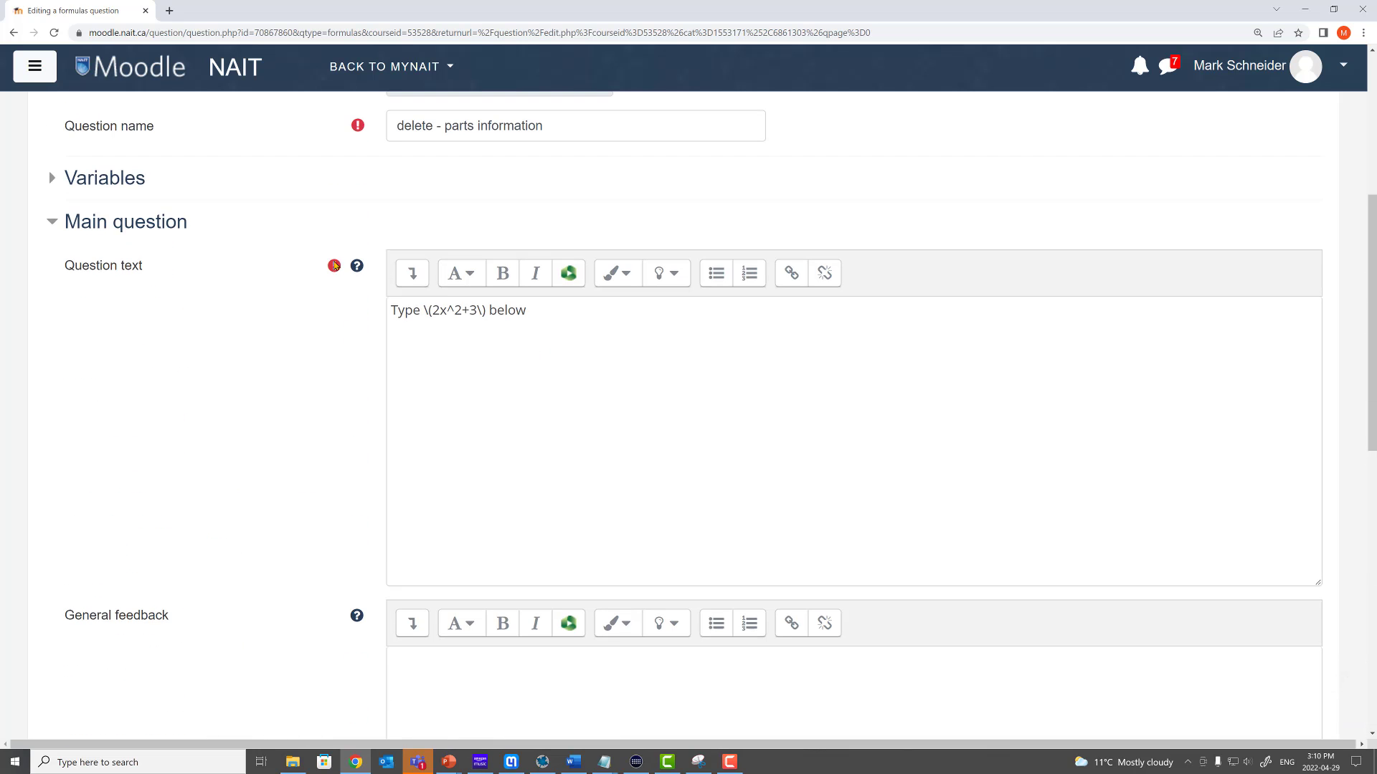
{"action": "left_click_drag", "start_coordinate": [422, 311], "coordinate": [485, 309]}
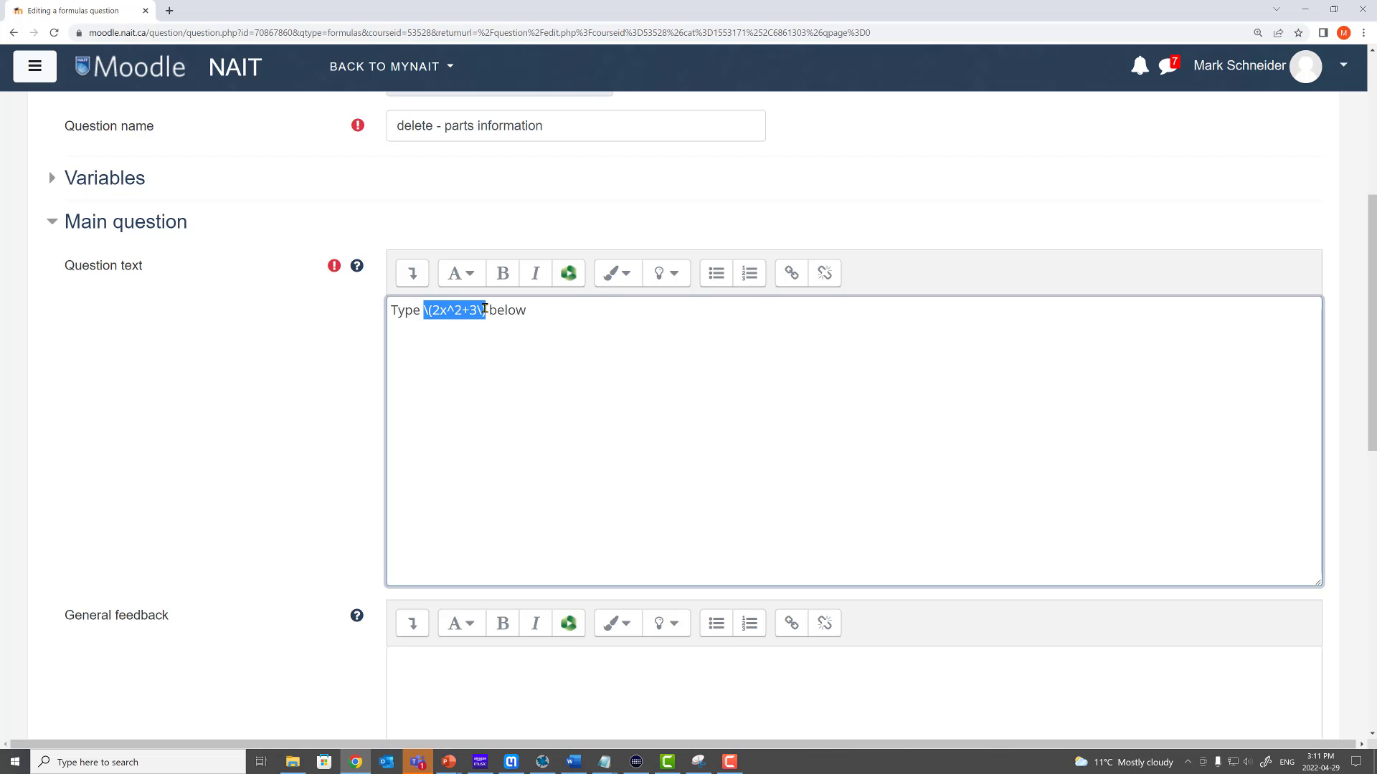
{"action": "key", "text": "BackSpace"}
{"action": "type", "text": "log(x)"}
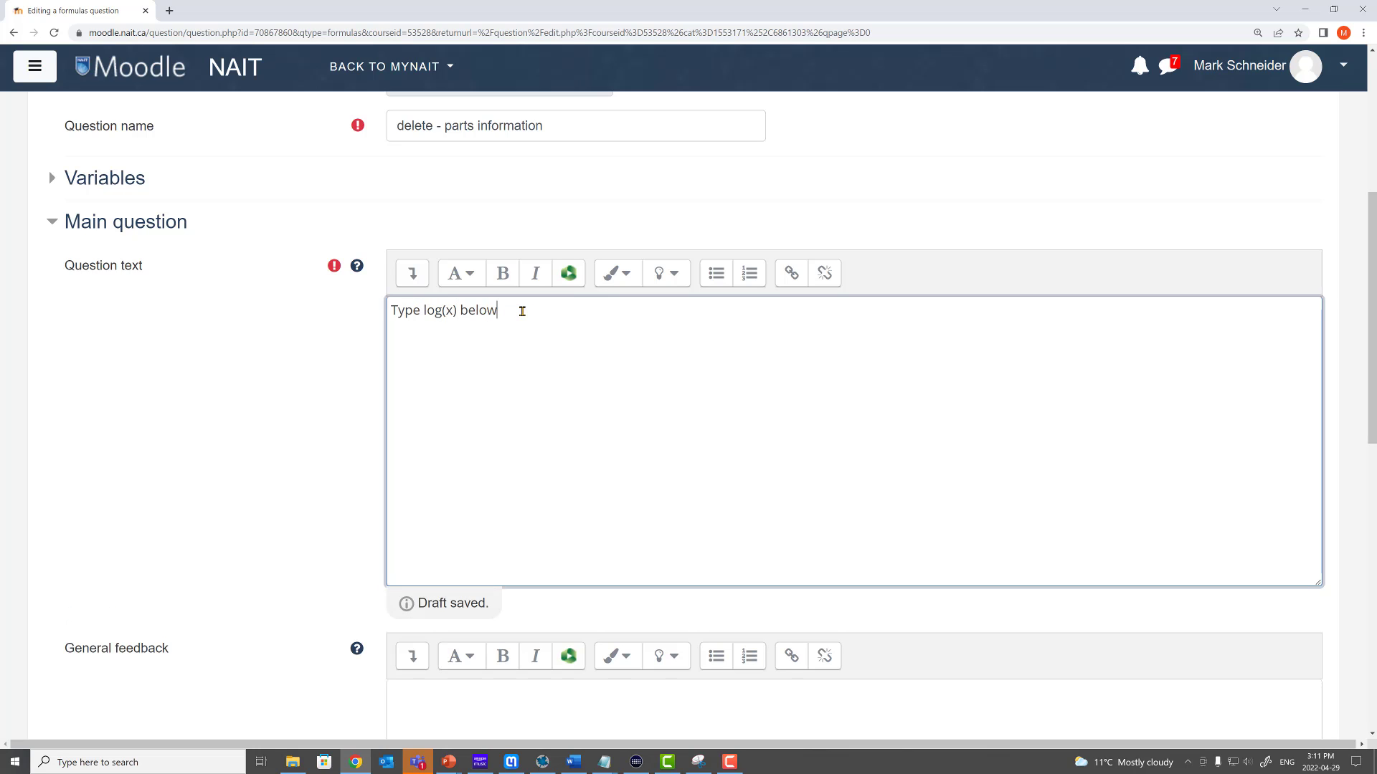
{"action": "left_click_drag", "start_coordinate": [423, 310], "coordinate": [457, 309]}
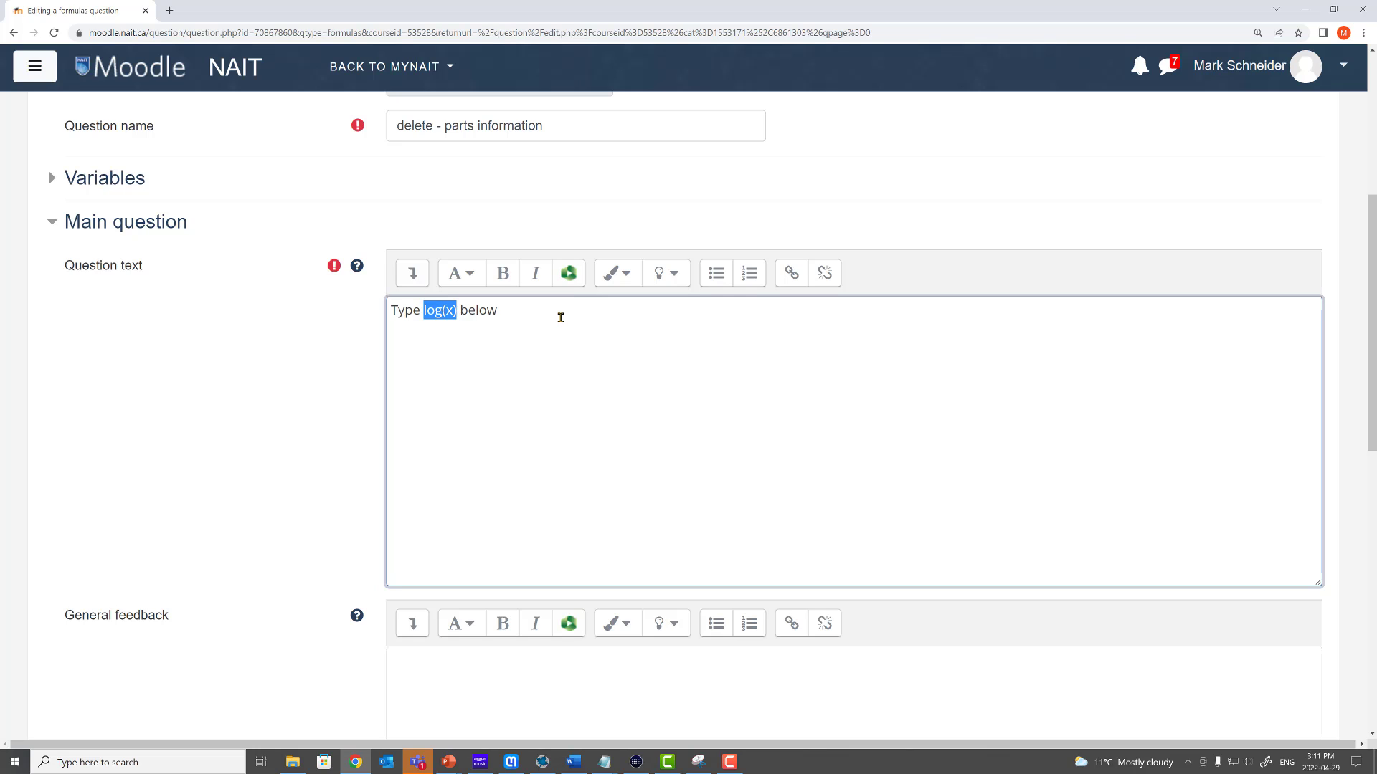
{"action": "left_click", "coordinate": [516, 317]}
{"action": "left_click_drag", "start_coordinate": [422, 311], "coordinate": [455, 310]}
{"action": "left_click", "coordinate": [278, 377]}
Replace the formula inside the quotation marks of Part 1's answer with log10(x)
{"action": "scroll", "coordinate": [276, 380], "scroll_direction": "down", "scroll_amount": 7}
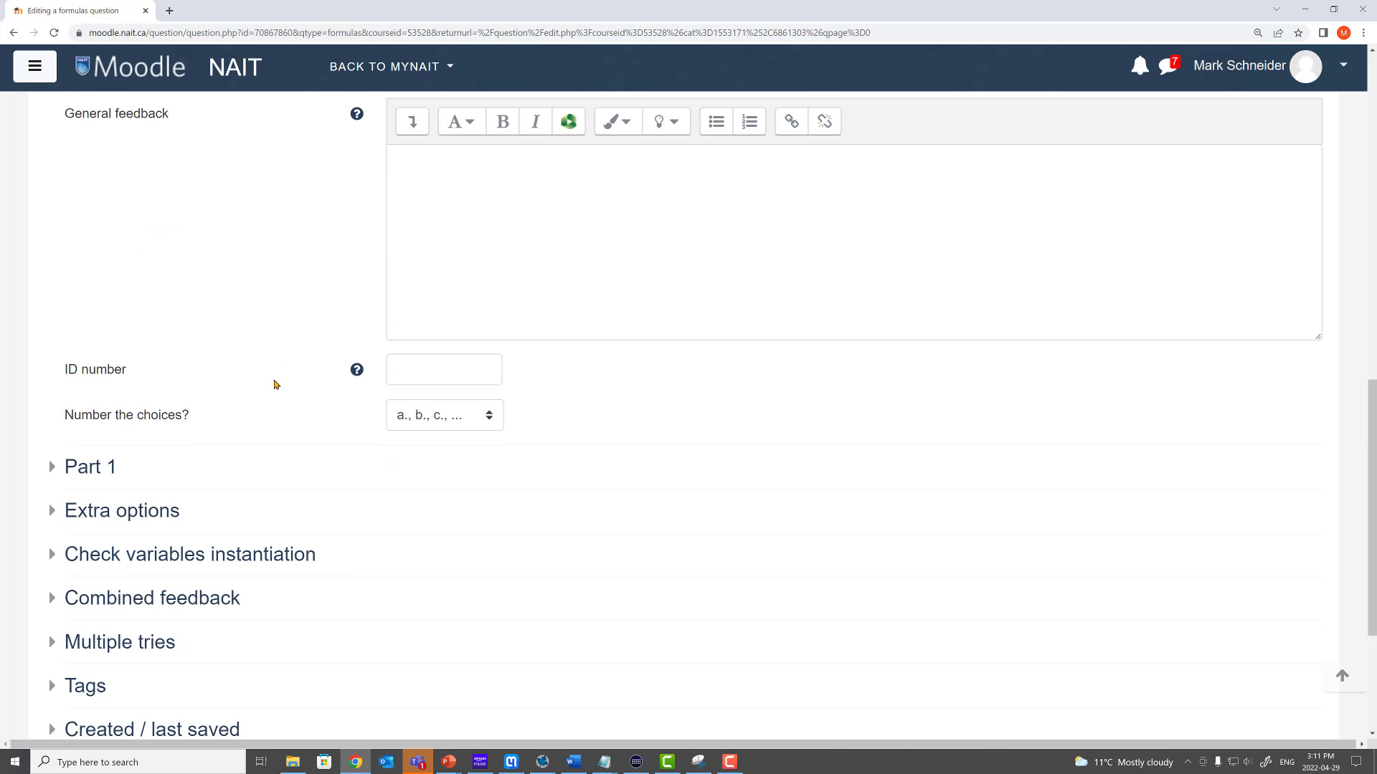
{"action": "left_click", "coordinate": [108, 467]}
{"action": "scroll", "coordinate": [260, 440], "scroll_direction": "down", "scroll_amount": 4}
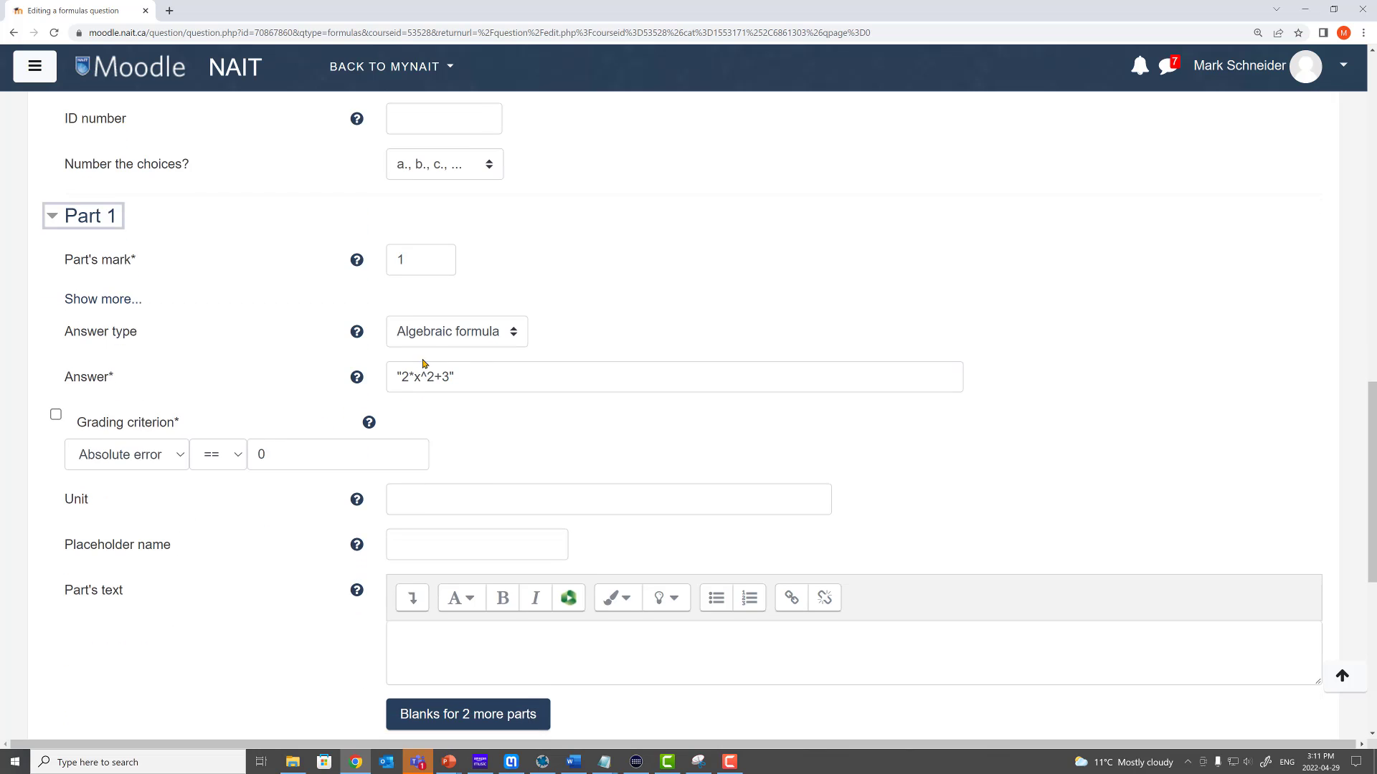
{"action": "left_click_drag", "start_coordinate": [449, 376], "coordinate": [402, 376]}
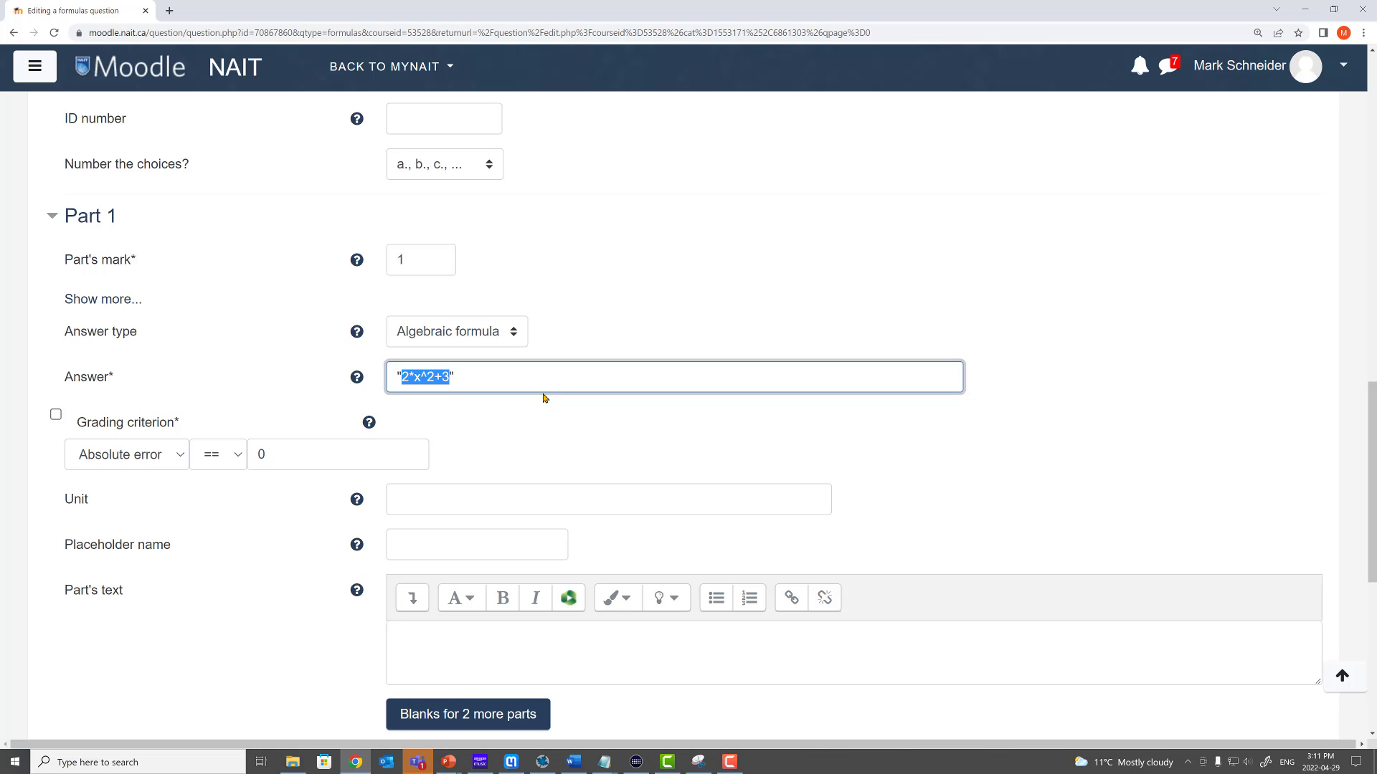
{"action": "type", "text": "log10(x)"}
{"action": "left_click", "coordinate": [630, 328]}
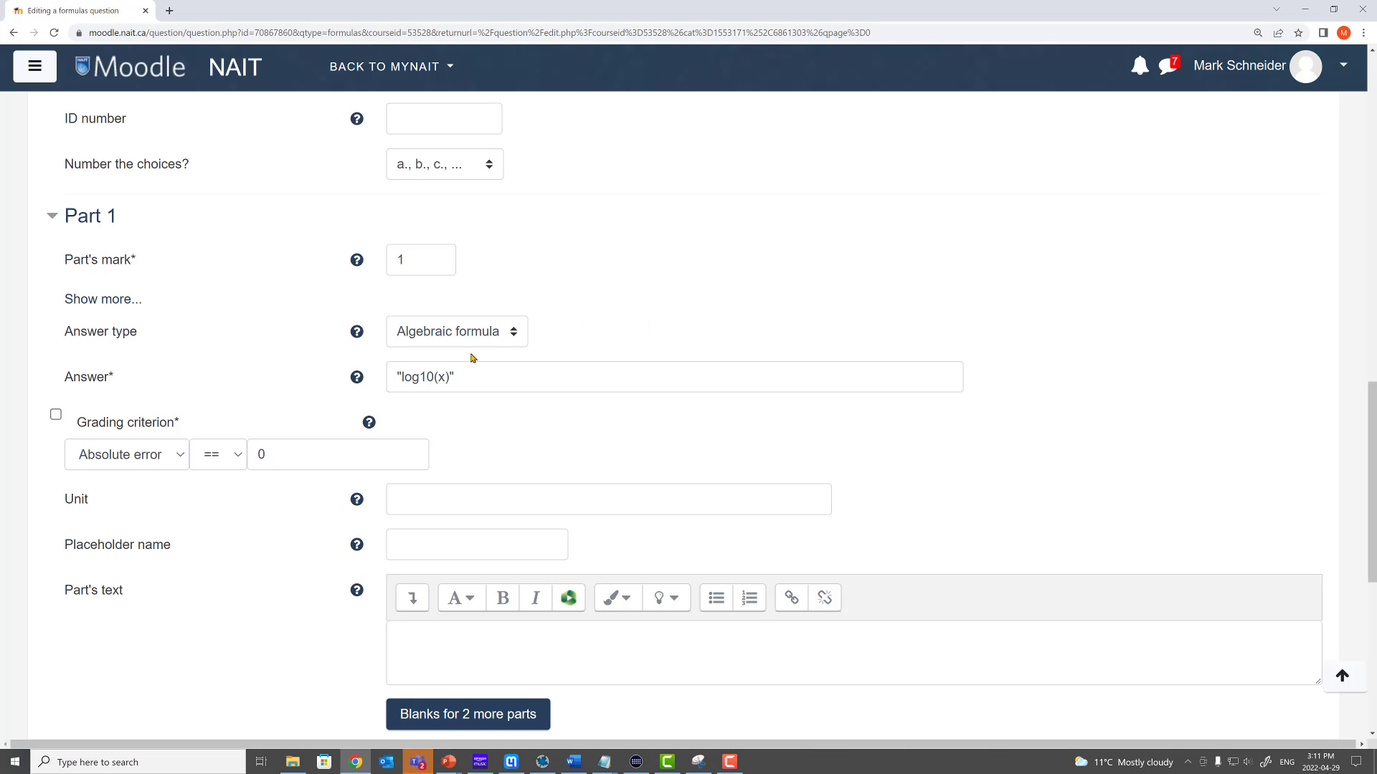
Remove the 10 from the logarithm in Part 1's answer and restore it to "log10(x)"
{"action": "left_click", "coordinate": [432, 374]}
{"action": "key", "text": "BackSpace"}
{"action": "key", "text": "BackSpace"}
{"action": "left_click", "coordinate": [629, 307]}
{"action": "left_click", "coordinate": [421, 377]}
{"action": "type", "text": "1"}
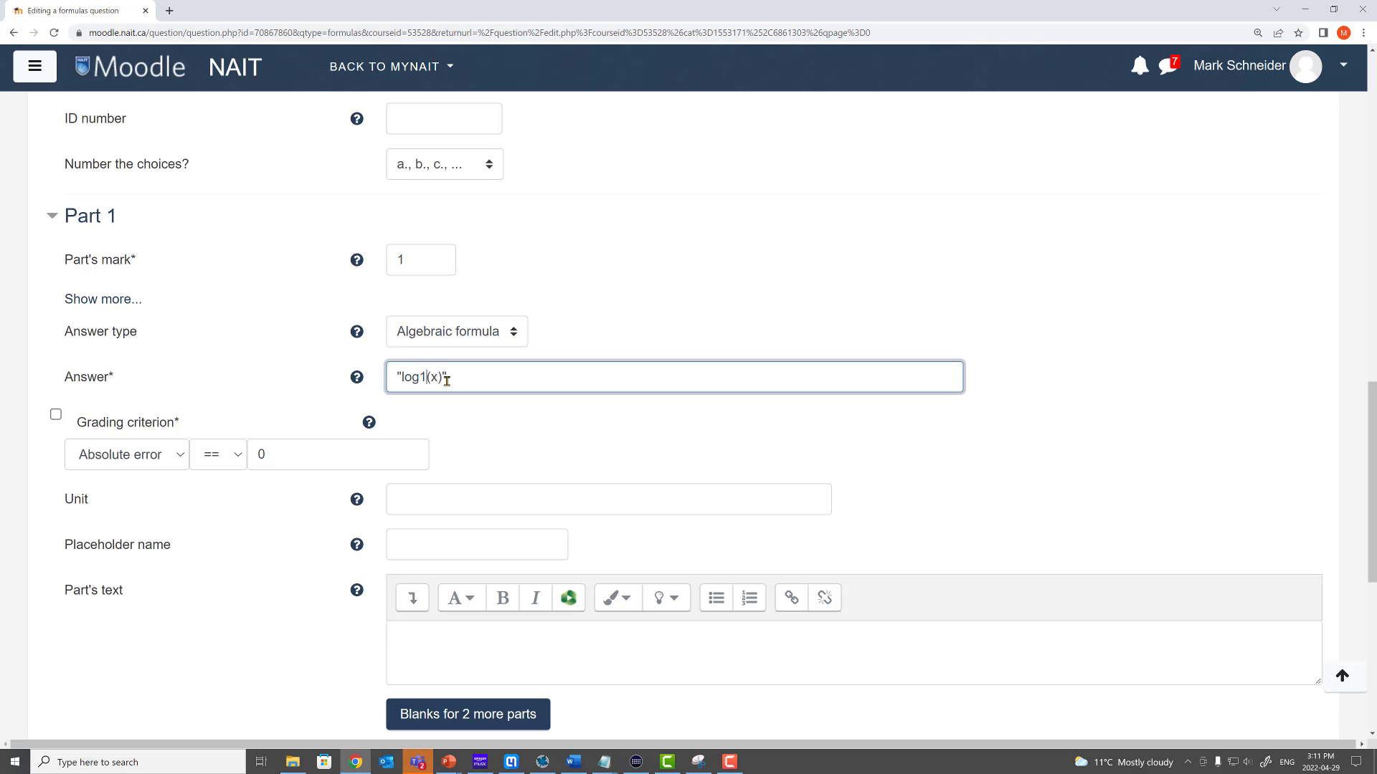
{"action": "type", "text": "0"}
{"action": "left_click", "coordinate": [735, 311]}
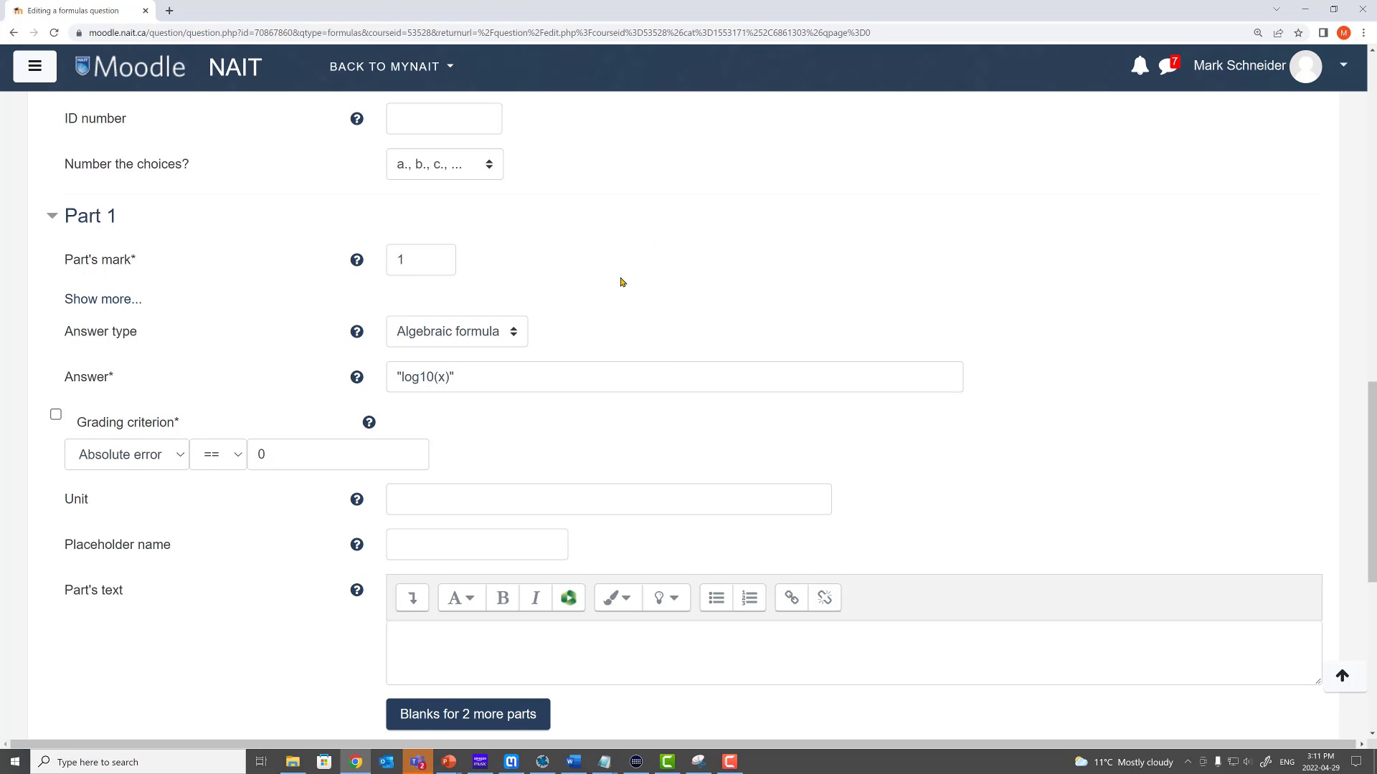
Save the logarithm question while continuing to edit
{"action": "scroll", "coordinate": [624, 284], "scroll_direction": "down", "scroll_amount": 7}
{"action": "left_click", "coordinate": [549, 515]}
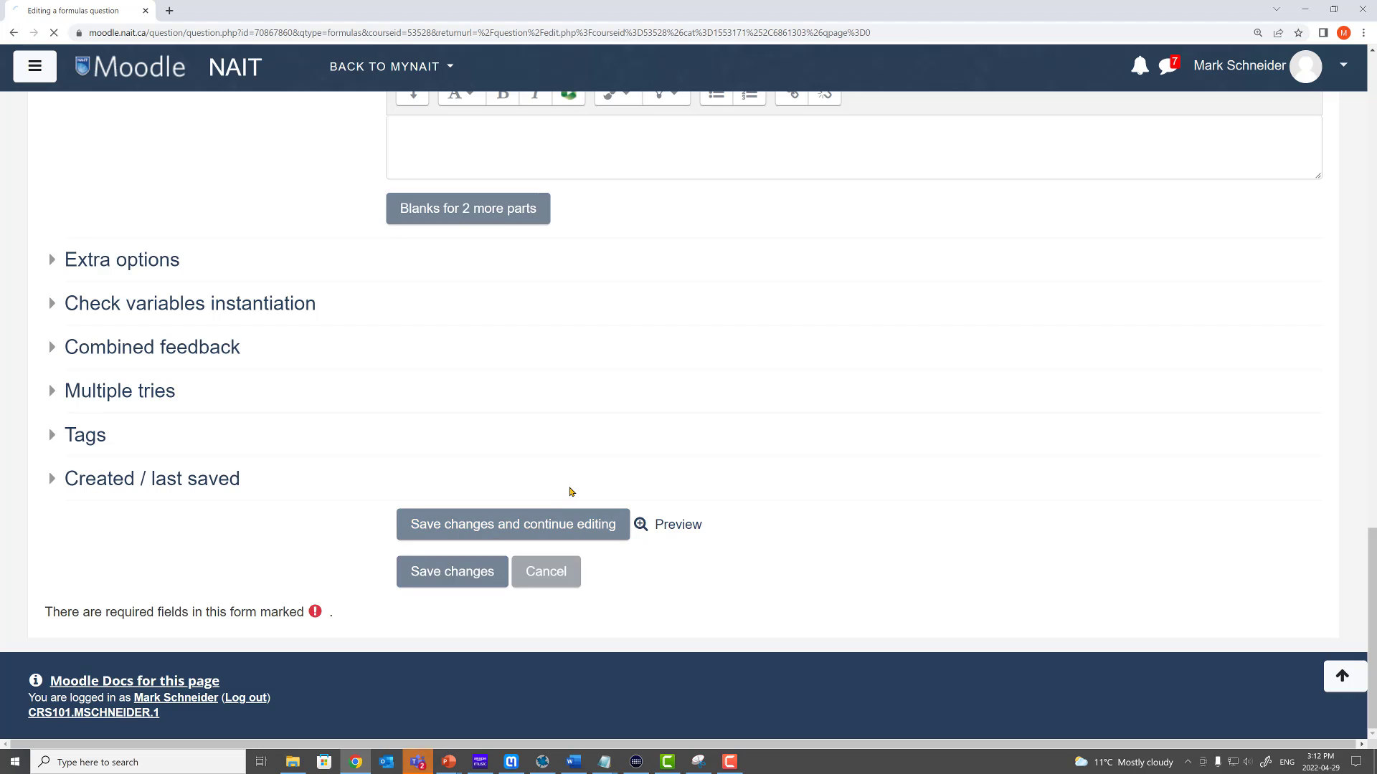
Preview the saved question and submit log(x) as the answer for checking
{"action": "scroll", "coordinate": [602, 553], "scroll_direction": "down", "scroll_amount": 20}
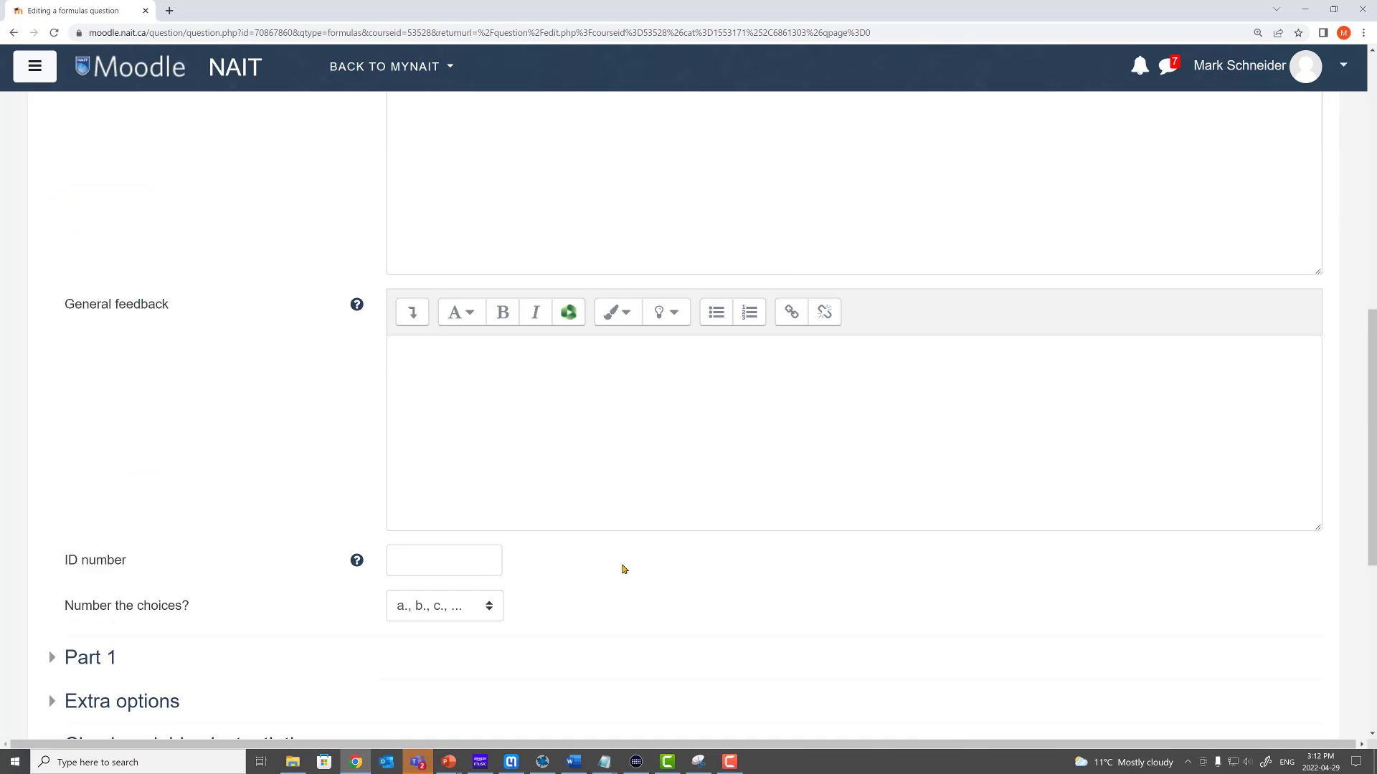
{"action": "left_click", "coordinate": [681, 528]}
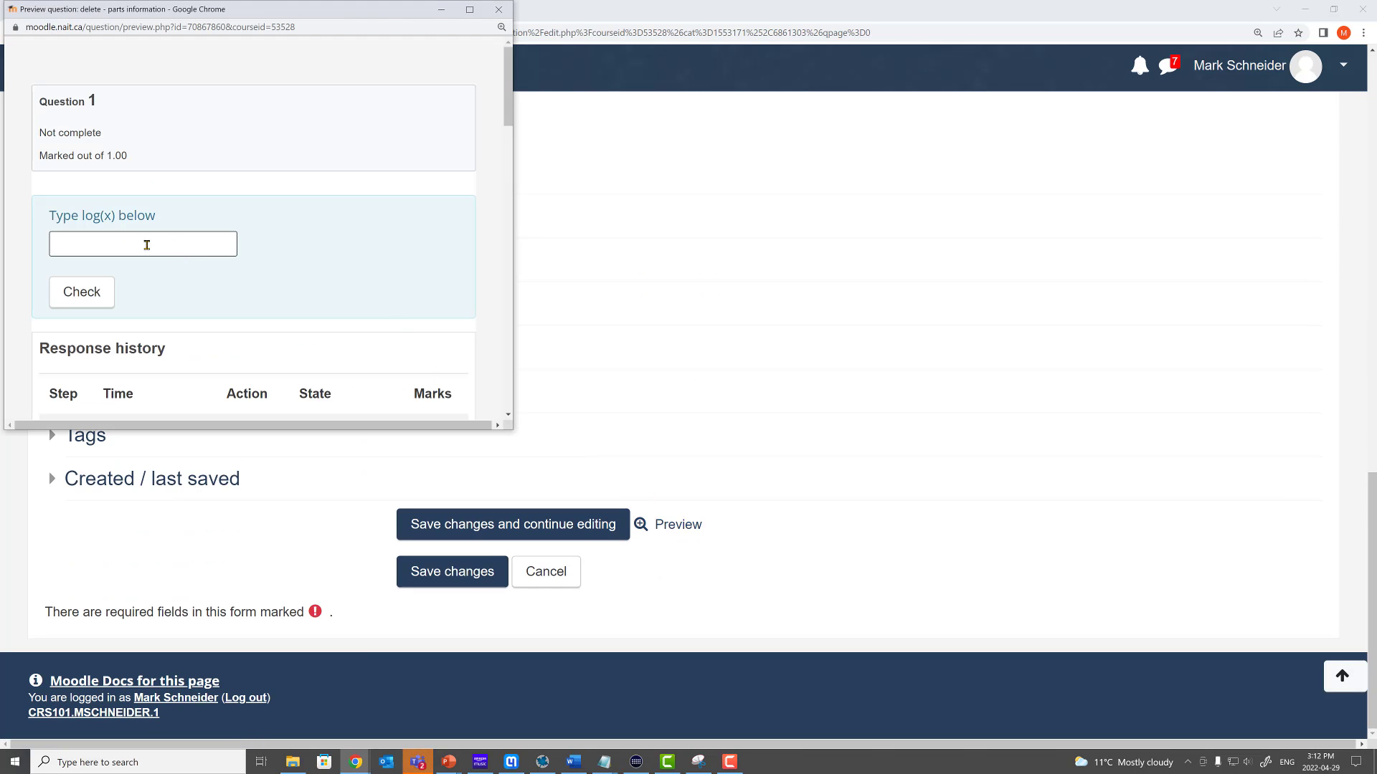
{"action": "left_click_drag", "start_coordinate": [81, 215], "coordinate": [116, 215]}
{"action": "left_click", "coordinate": [113, 241]}
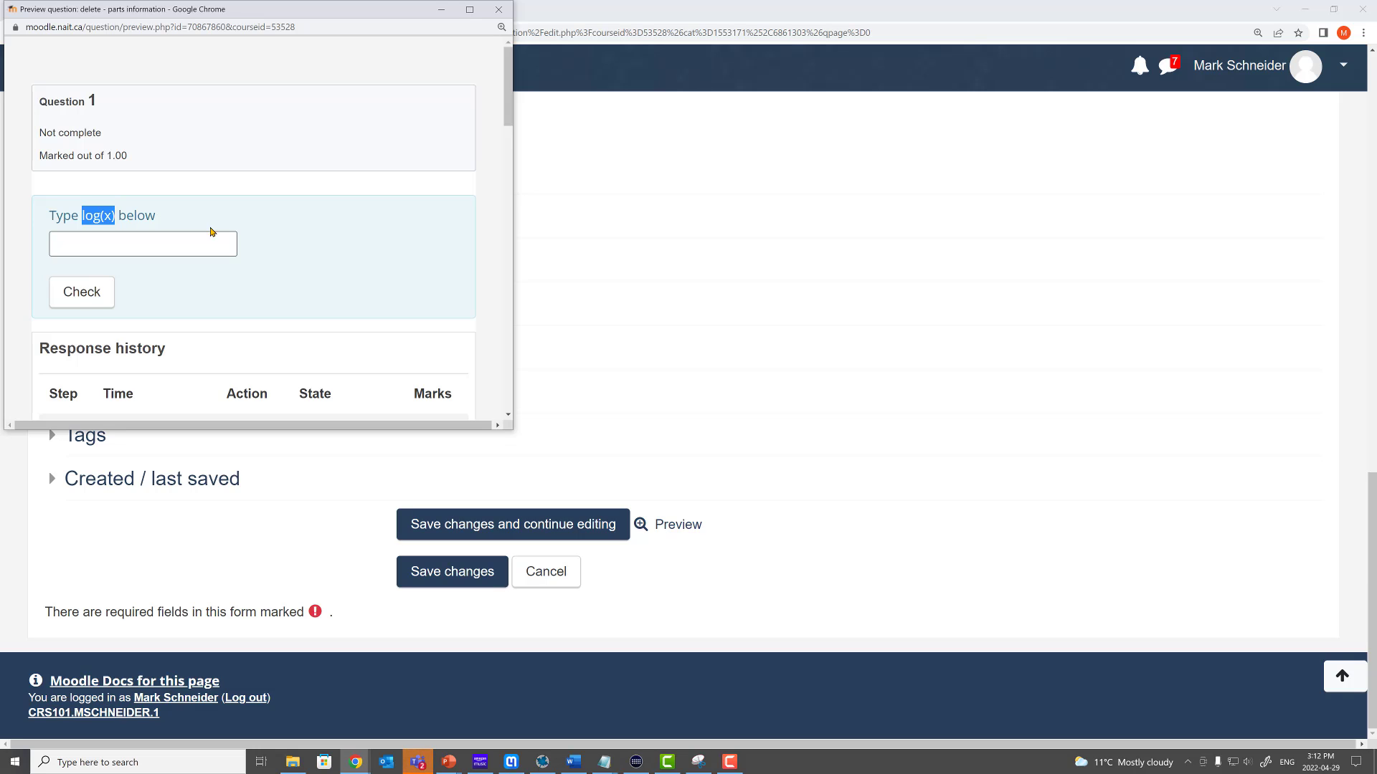
{"action": "left_click", "coordinate": [163, 241]}
{"action": "type", "text": "log(x)"}
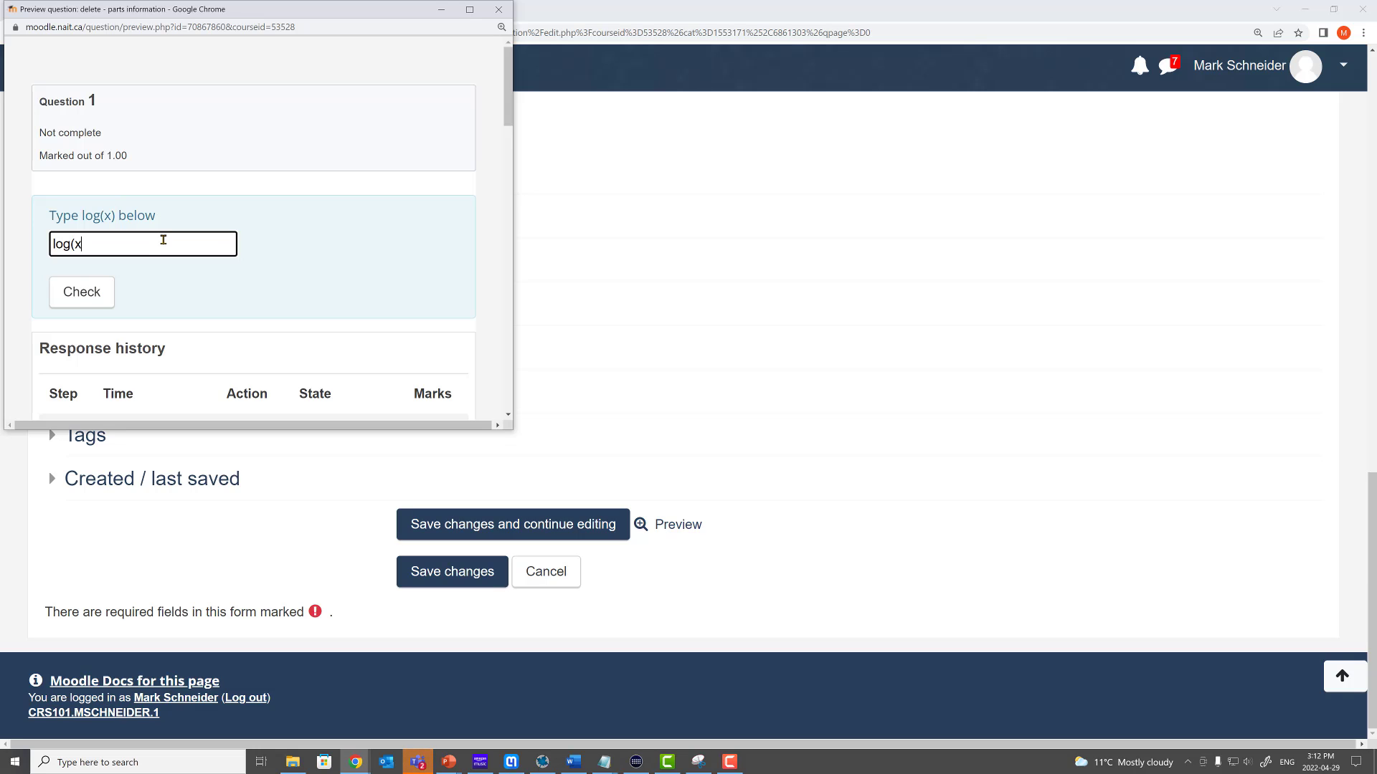
{"action": "left_click", "coordinate": [98, 301]}
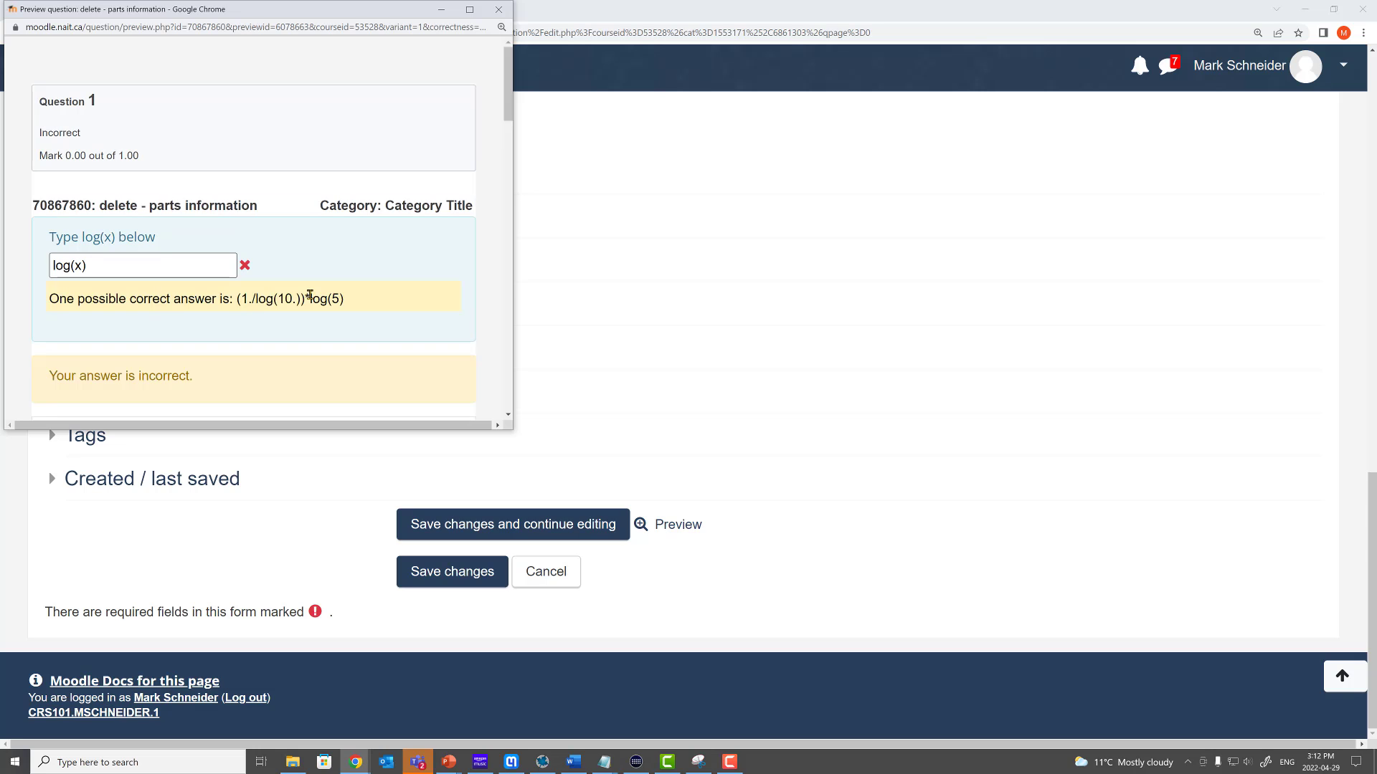
Compare the submitted log(x) response with the possible correct answer shown in the preview
{"action": "triple_click", "coordinate": [127, 266]}
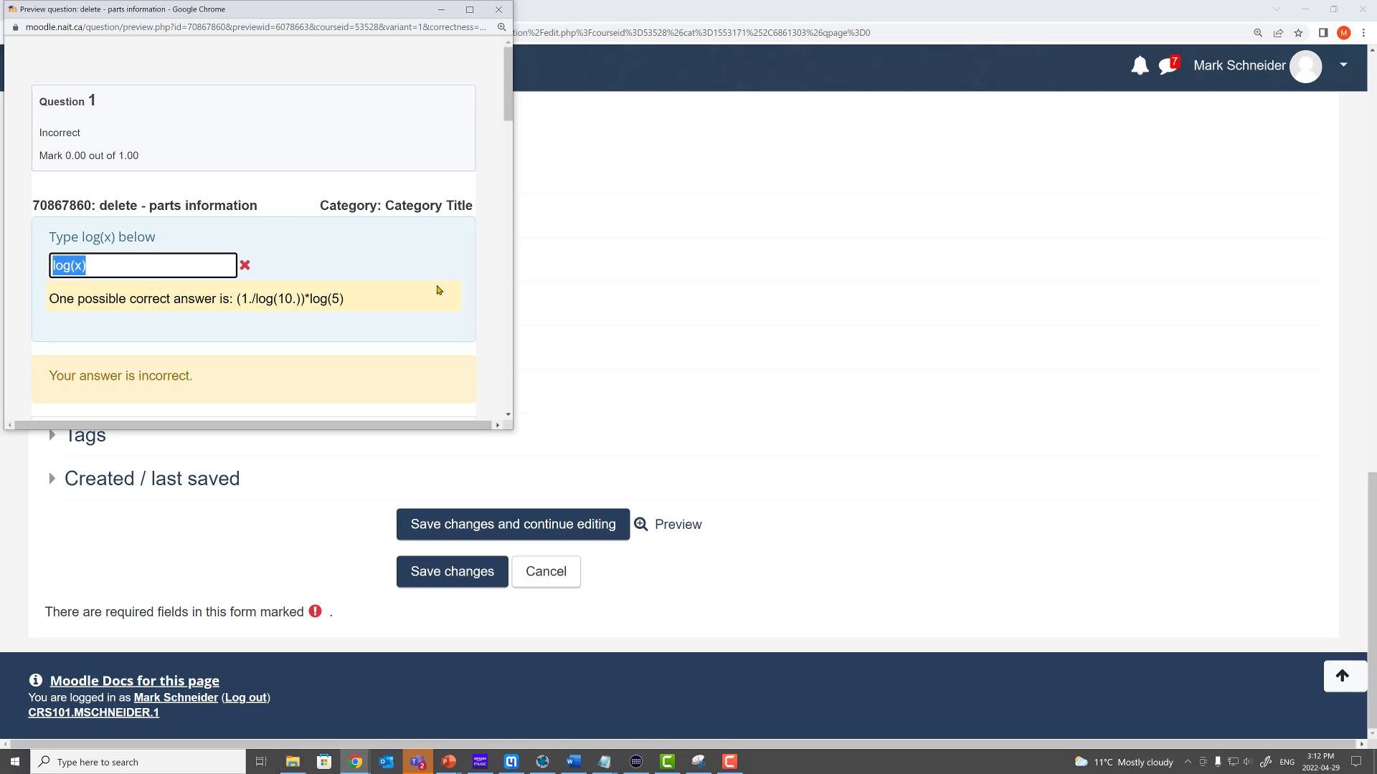
{"action": "left_click", "coordinate": [366, 283]}
{"action": "left_click_drag", "start_coordinate": [346, 299], "coordinate": [234, 298]}
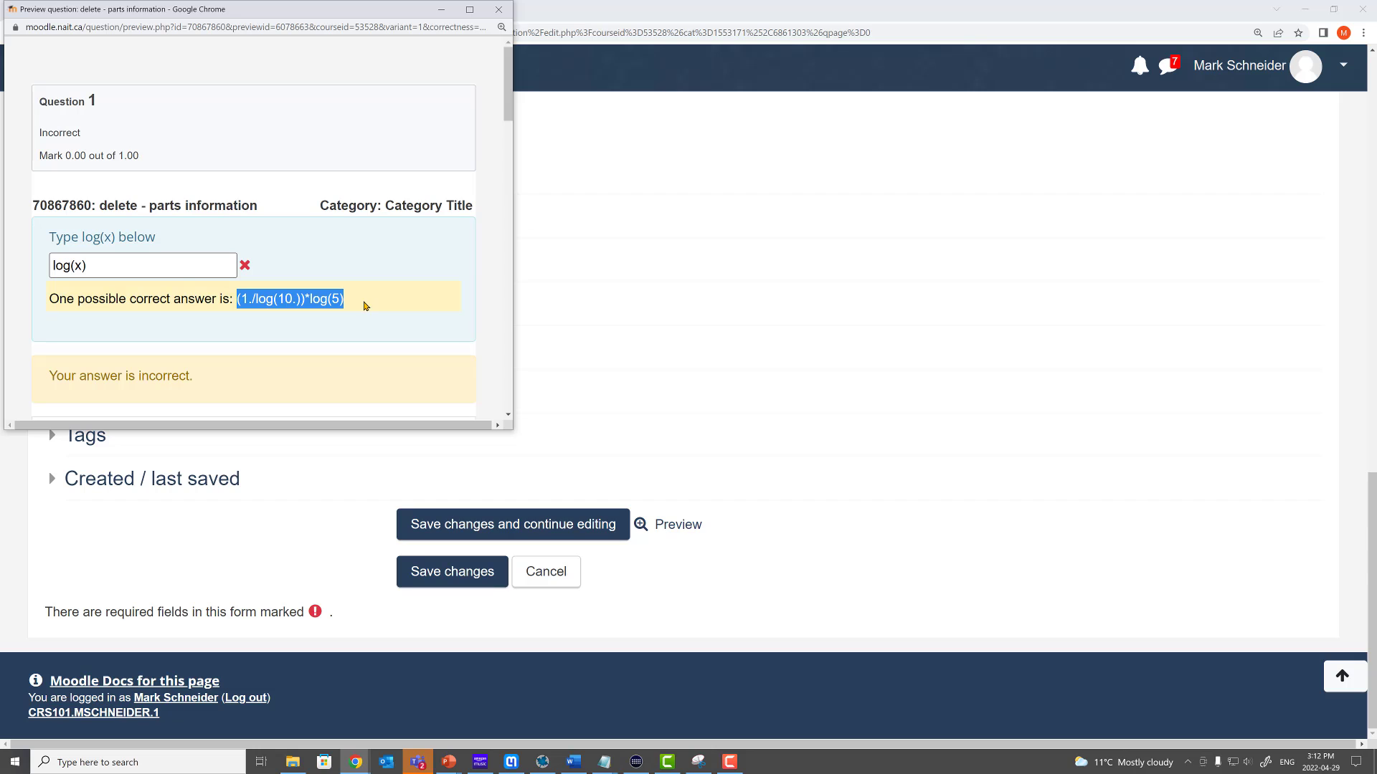
{"action": "left_click", "coordinate": [364, 303]}
Restart the preview attempt, check log10(x) as the answer, and close the preview
{"action": "left_click", "coordinate": [110, 266]}
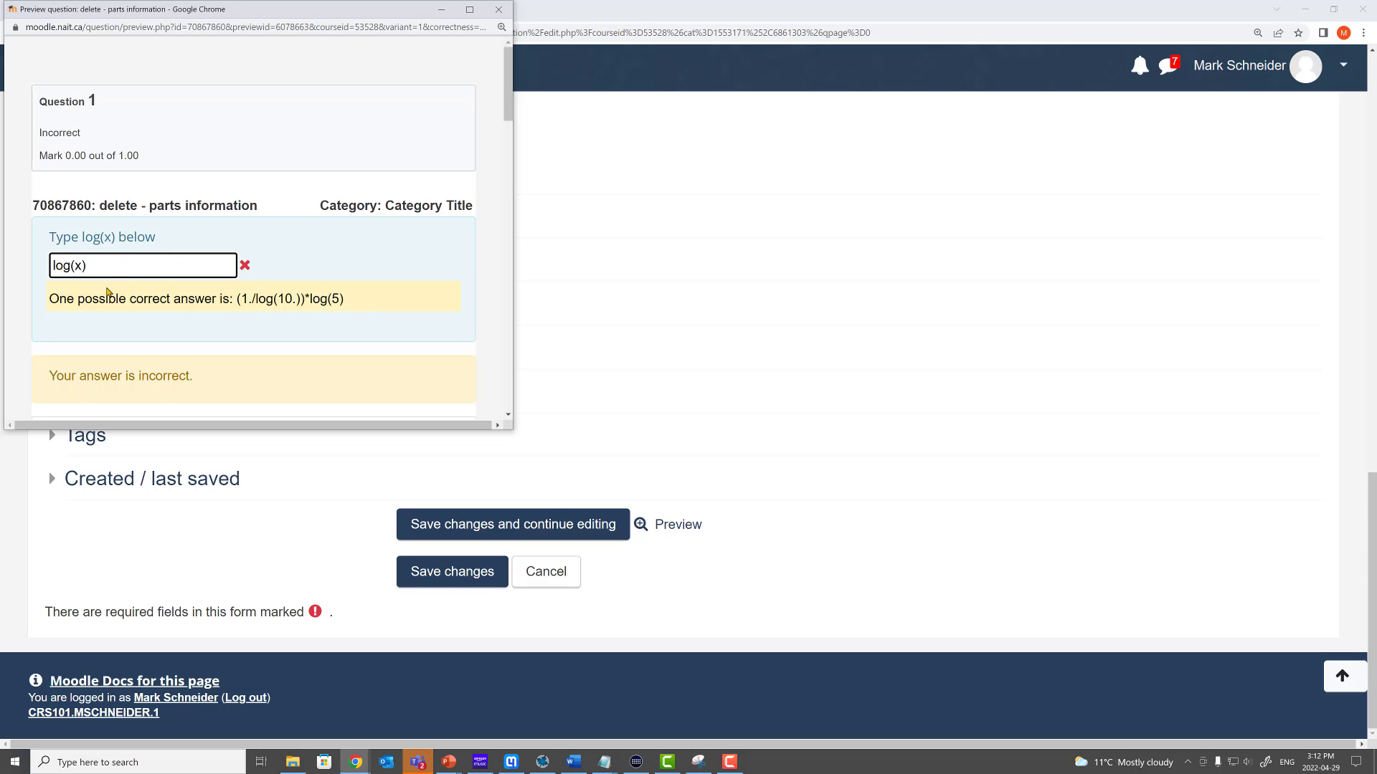
{"action": "scroll", "coordinate": [84, 396], "scroll_direction": "down", "scroll_amount": 3}
{"action": "left_click", "coordinate": [72, 376]}
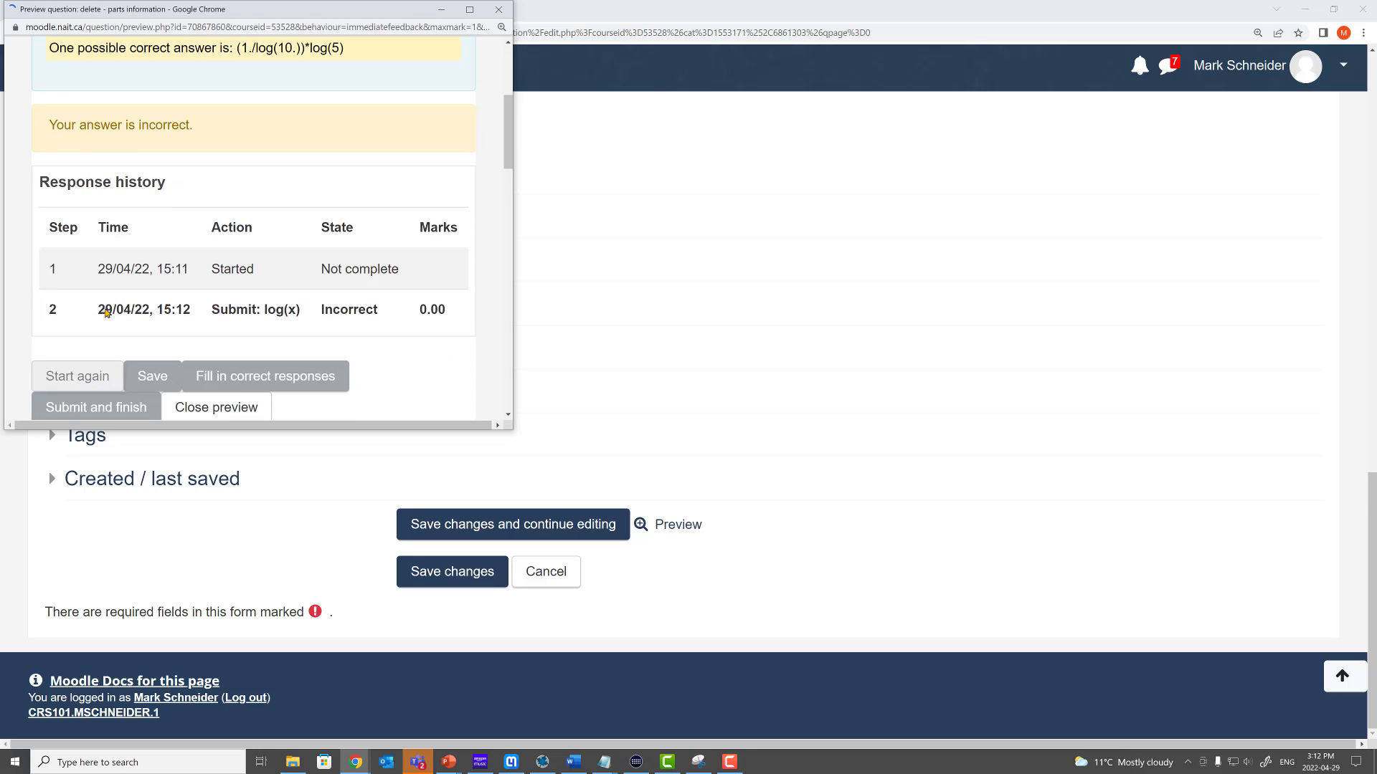
{"action": "type", "text": "log10(x)"}
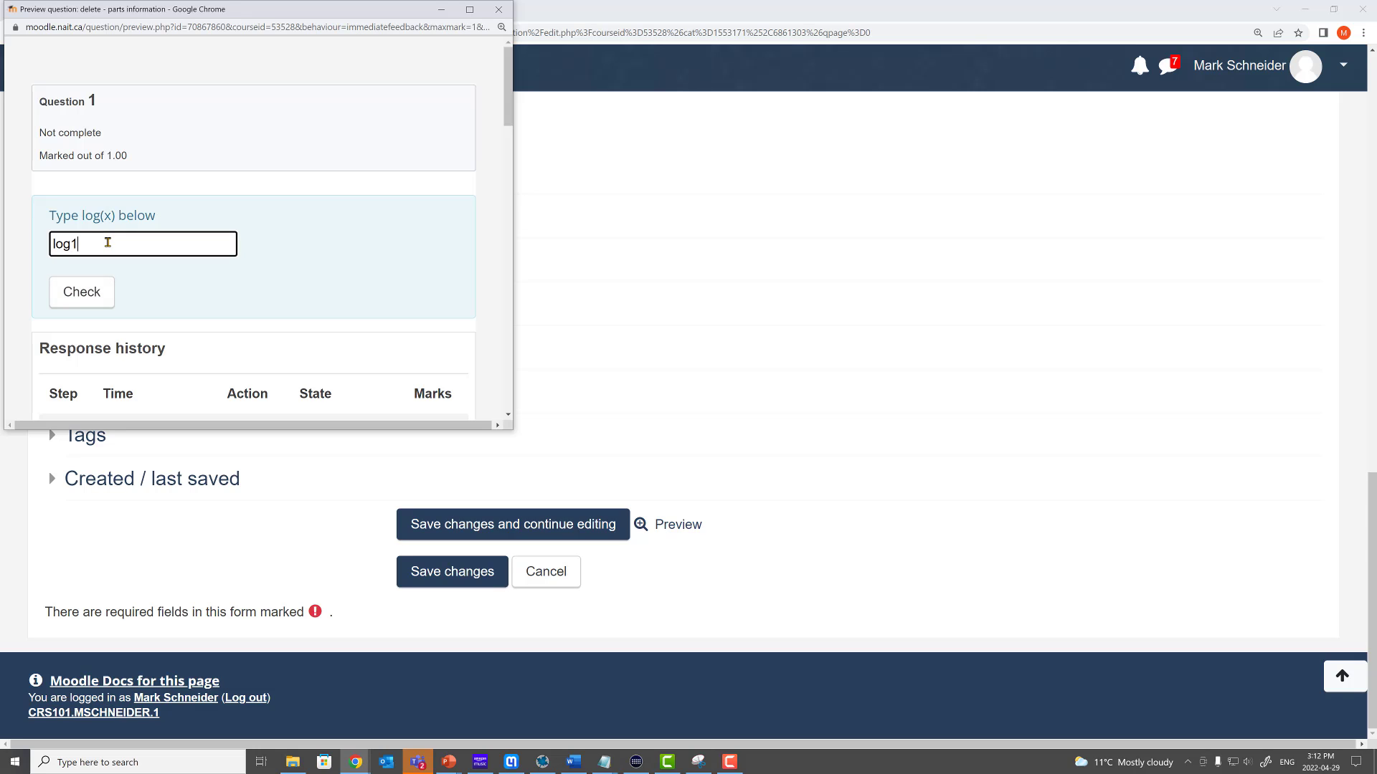
{"action": "left_click", "coordinate": [82, 292]}
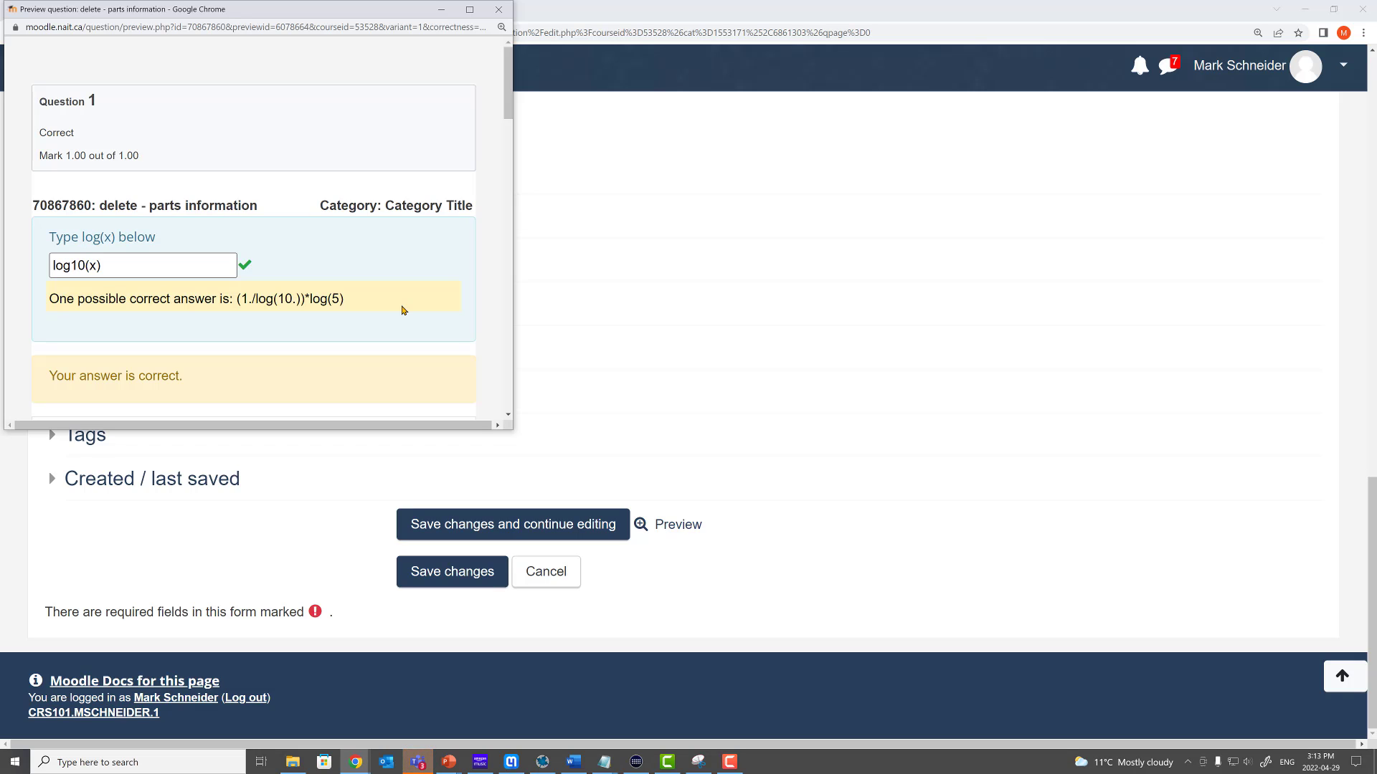
{"action": "left_click", "coordinate": [499, 10]}
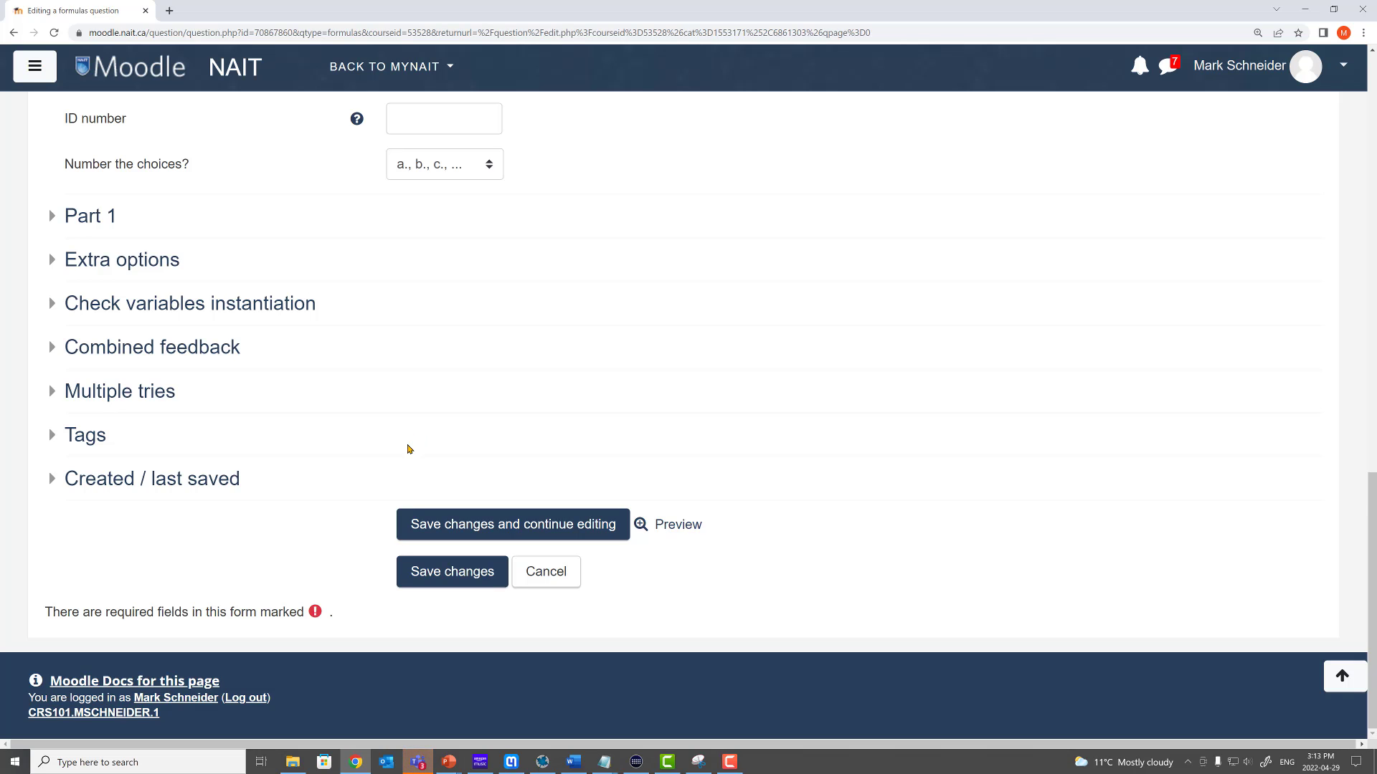
Replace log(x) in the question text so that it reads "Type the number 1/3 below"
{"action": "scroll", "coordinate": [482, 464], "scroll_direction": "up", "scroll_amount": 10}
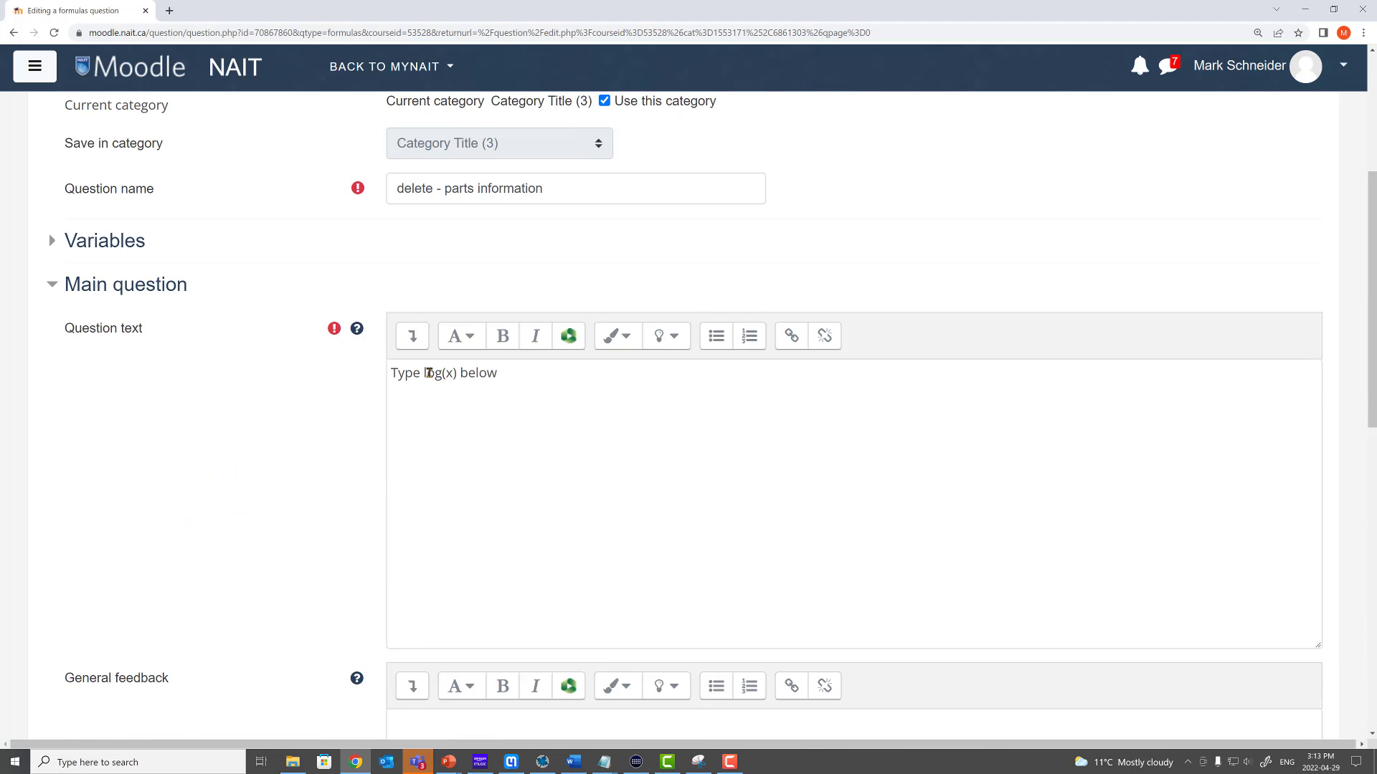
{"action": "left_click_drag", "start_coordinate": [423, 373], "coordinate": [457, 374]}
{"action": "type", "text": "the numbwe"}
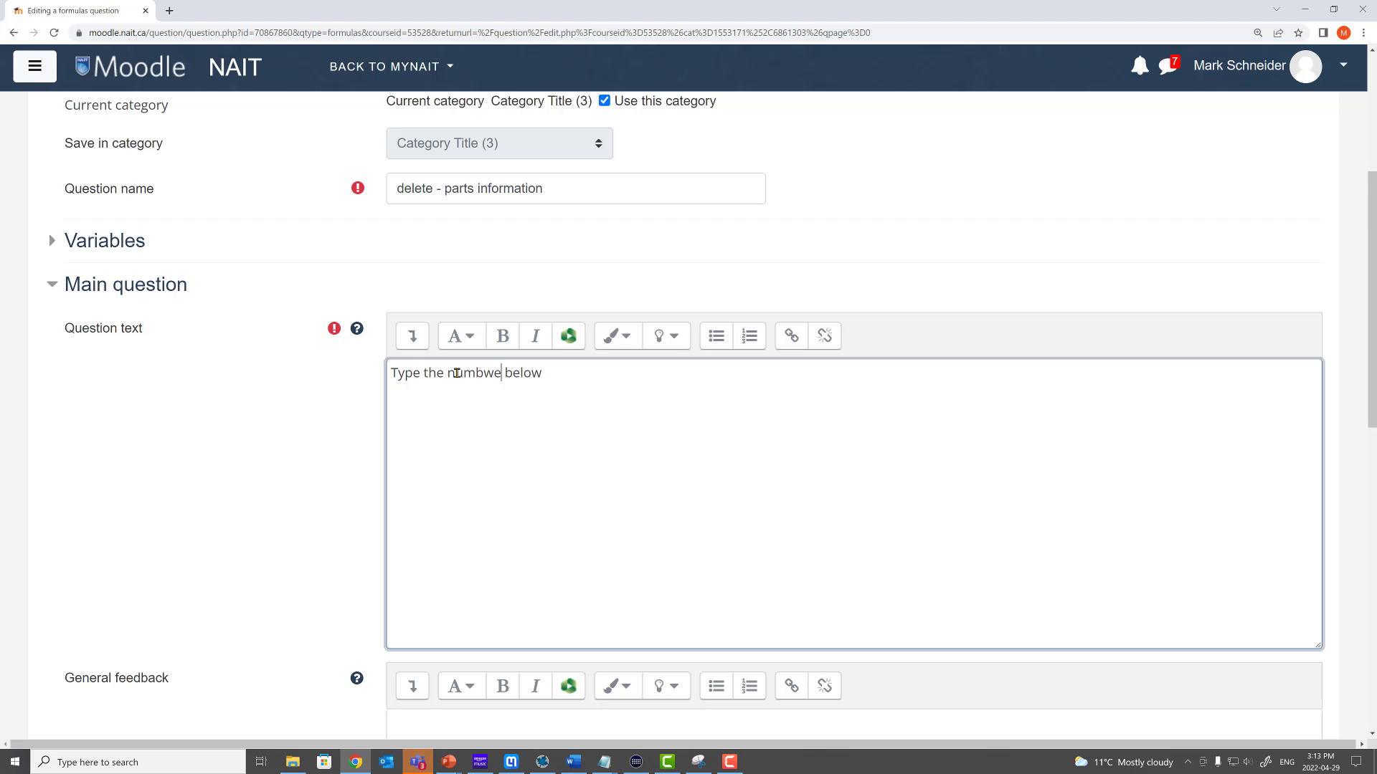
{"action": "key", "text": "BackSpace"}
{"action": "key", "text": "BackSpace"}
{"action": "type", "text": "er 1/3"}
Set Part 1's answer type to Numeric and its answer to 1/3
{"action": "scroll", "coordinate": [323, 445], "scroll_direction": "down", "scroll_amount": 10}
{"action": "left_click", "coordinate": [90, 342]}
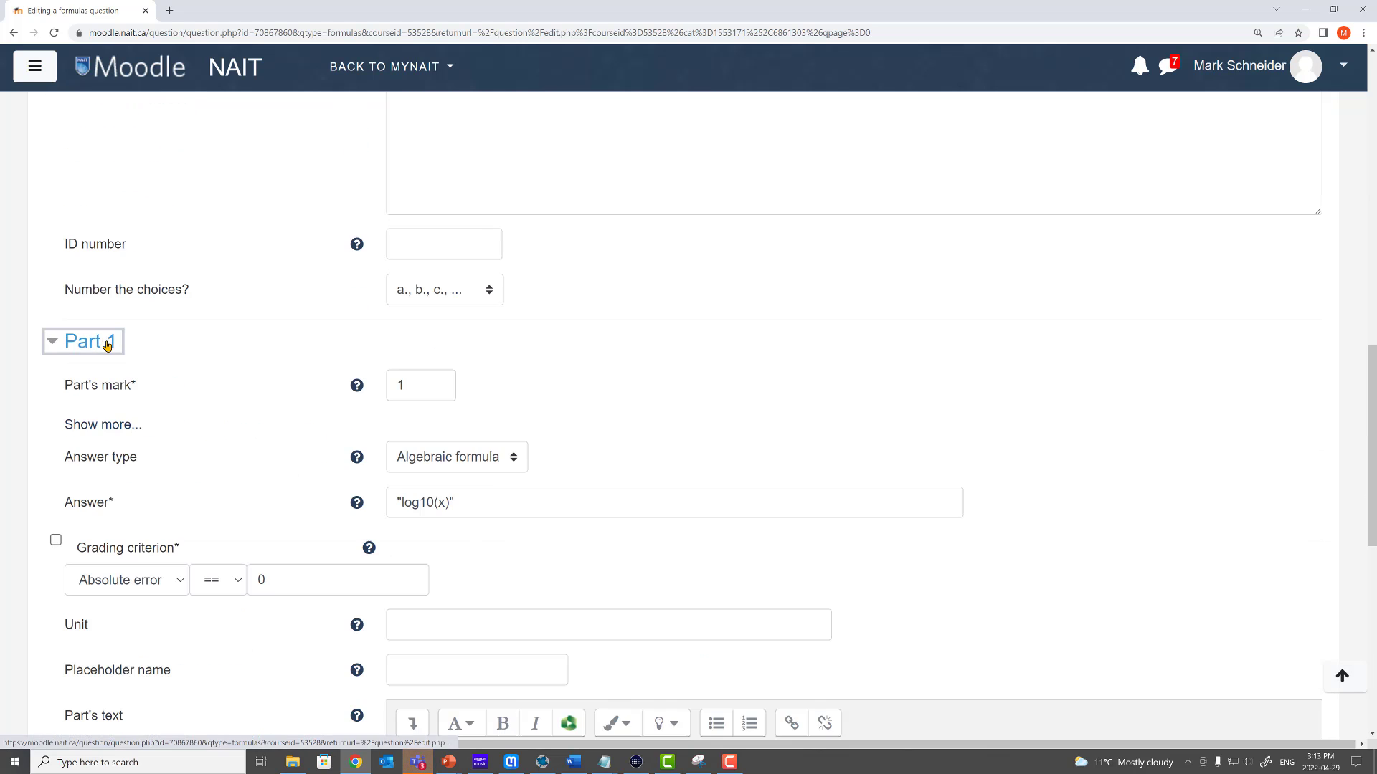
{"action": "left_click", "coordinate": [487, 459]}
{"action": "left_click", "coordinate": [464, 497]}
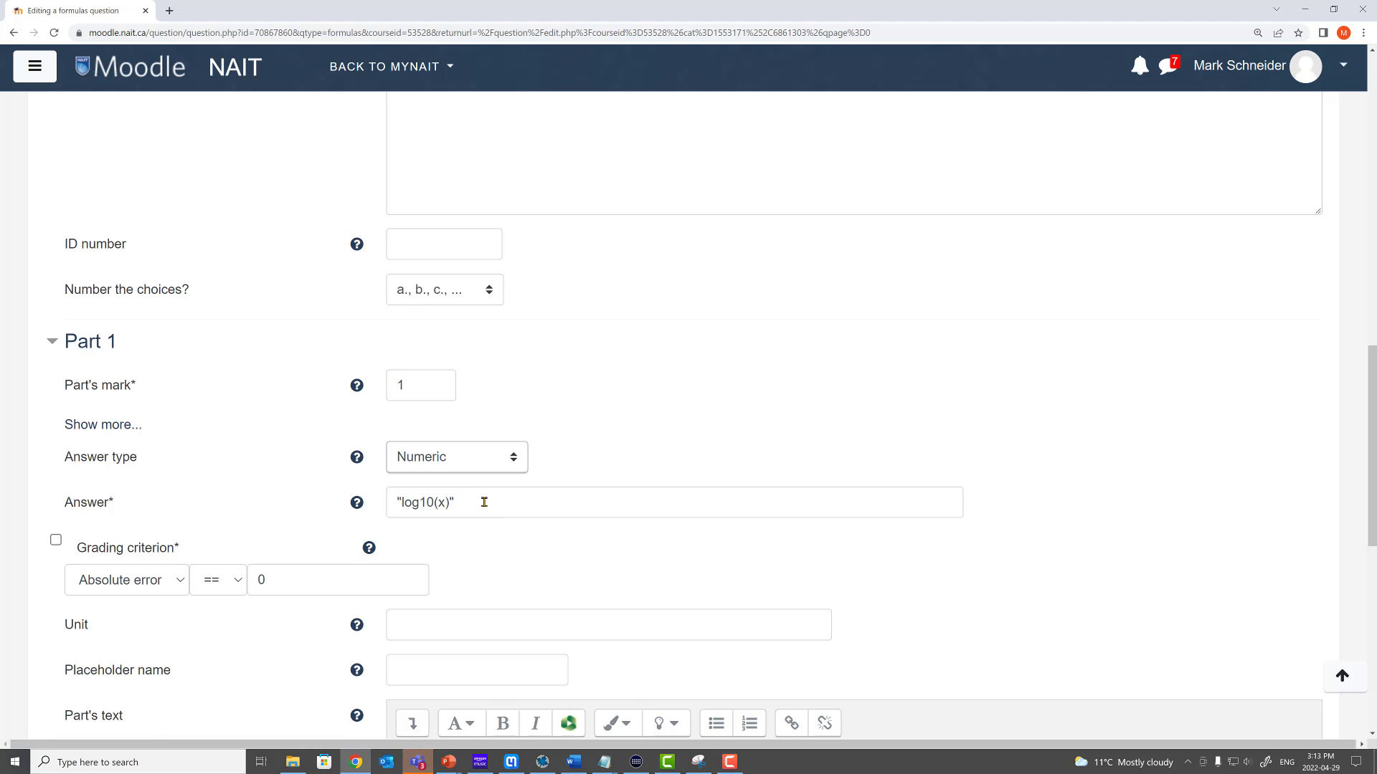
{"action": "key", "text": "Tab"}
{"action": "key", "text": "Tab"}
{"action": "type", "text": "1/3"}
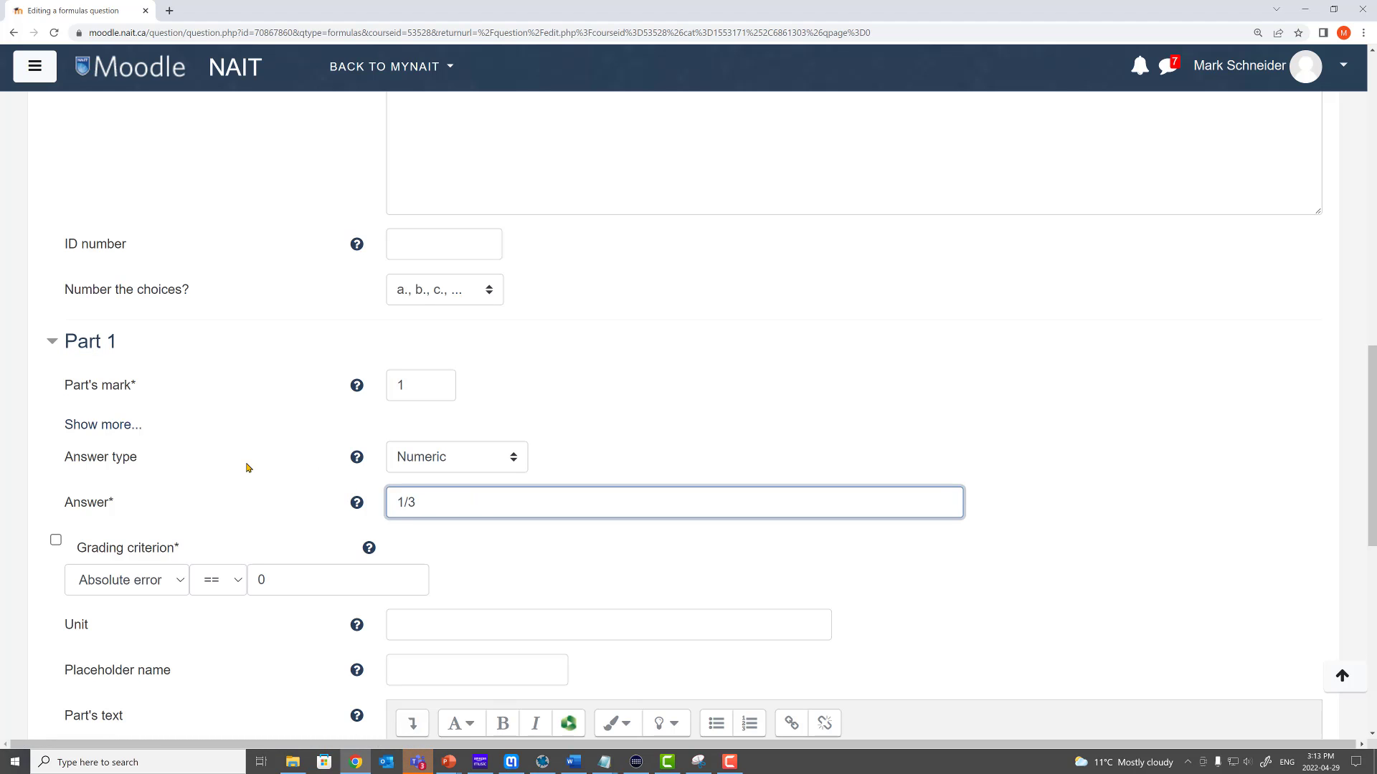
Save the Numeric version while continuing to edit, and check the answer 1/3 in its preview
{"action": "scroll", "coordinate": [273, 467], "scroll_direction": "down", "scroll_amount": 10}
{"action": "left_click", "coordinate": [482, 527]}
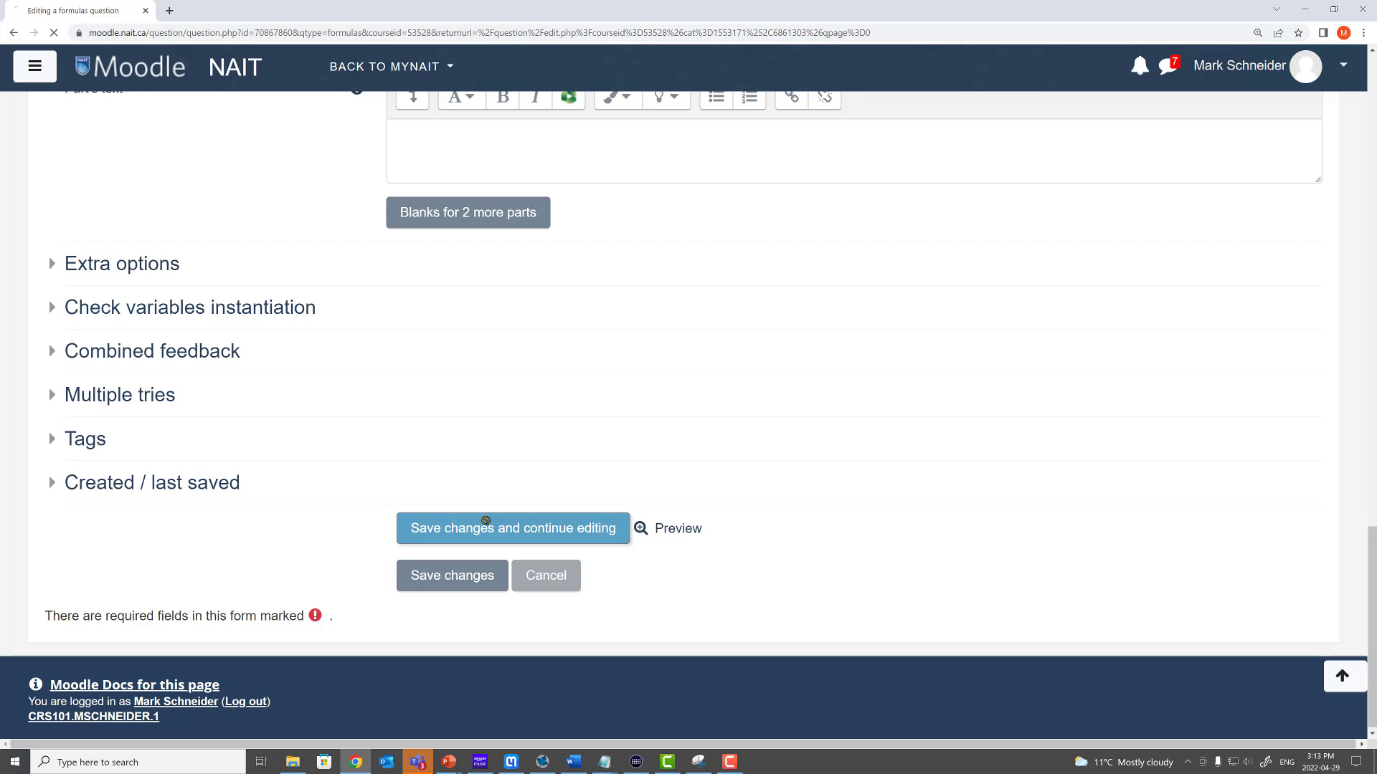
{"action": "scroll", "coordinate": [619, 618], "scroll_direction": "down", "scroll_amount": 5}
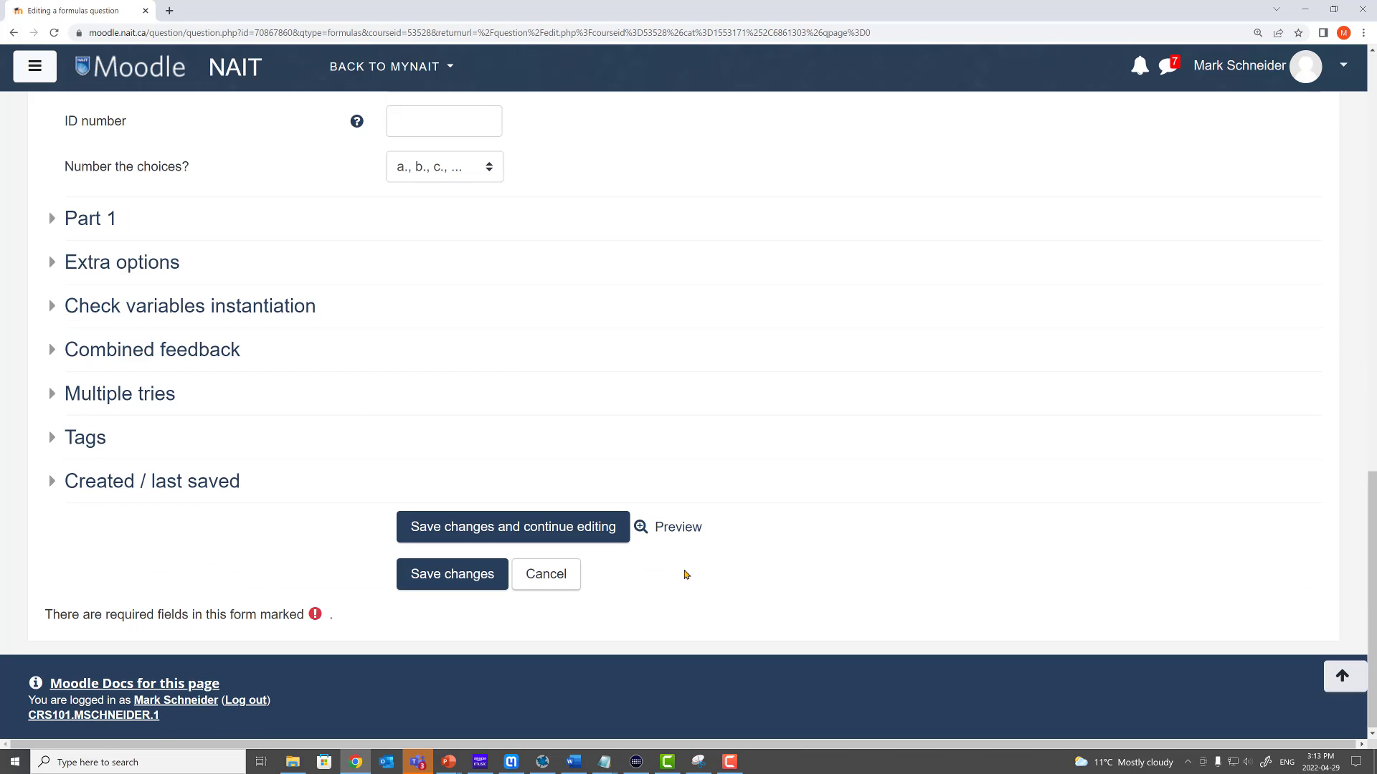
{"action": "left_click", "coordinate": [670, 527]}
{"action": "left_click", "coordinate": [67, 239]}
{"action": "type", "text": "1/3"}
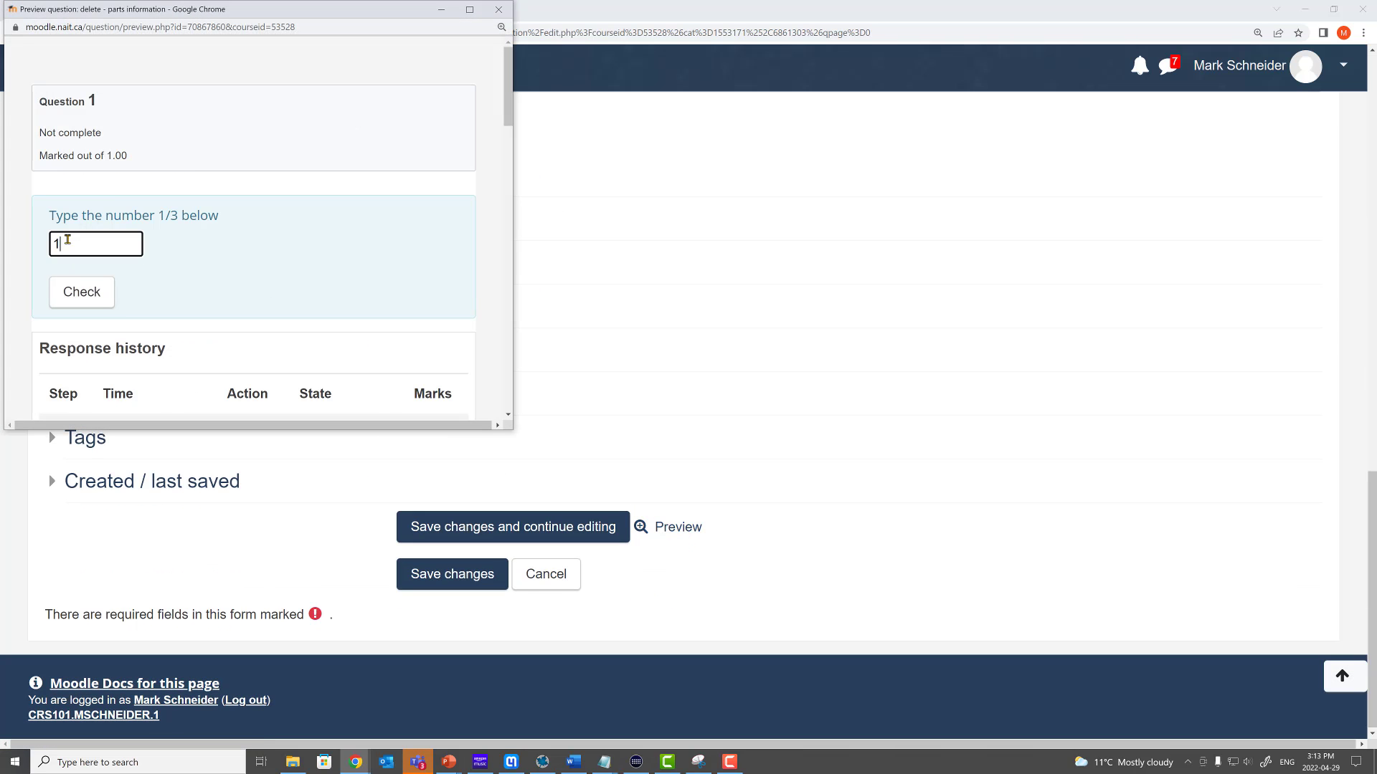
{"action": "left_click", "coordinate": [91, 293]}
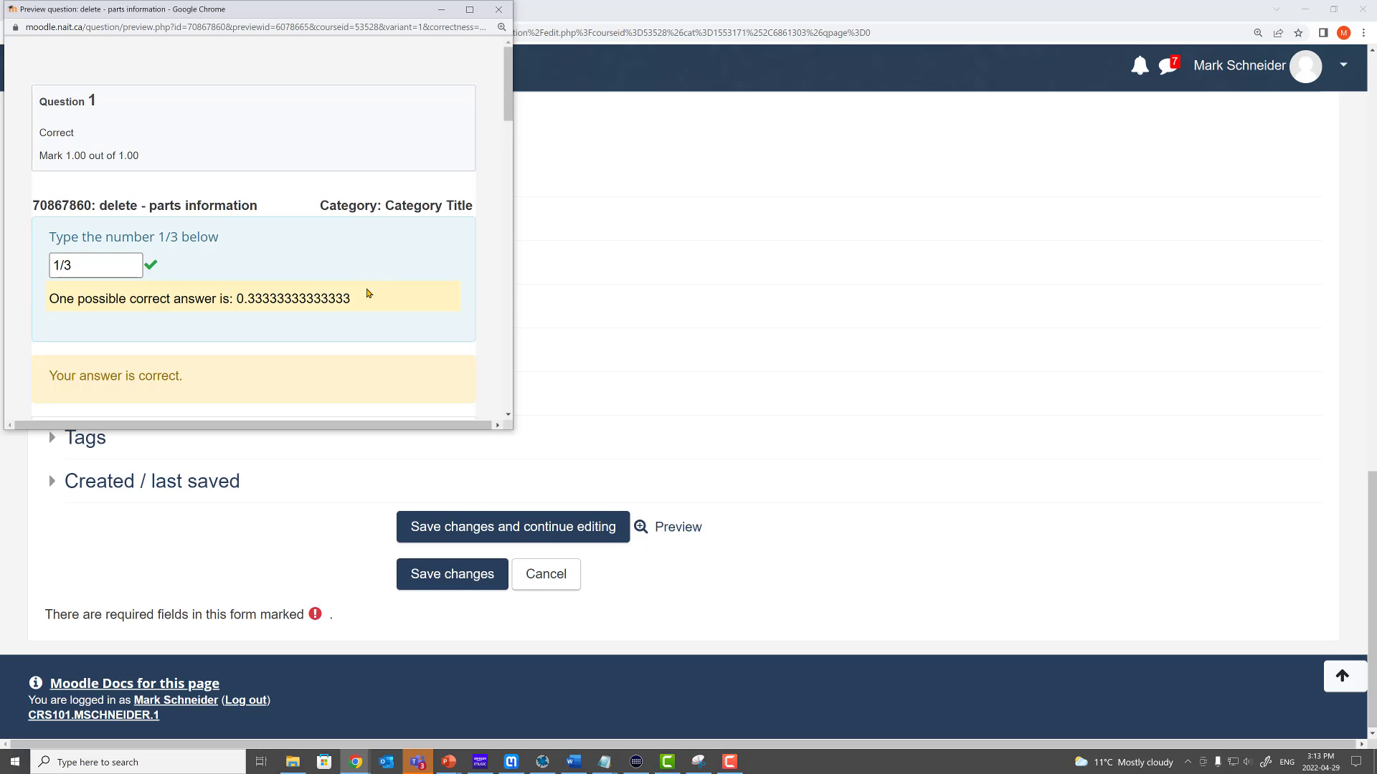
Compare the possible correct answer in the preview with the 1/3 in the question text, and close the preview
{"action": "left_click_drag", "start_coordinate": [351, 299], "coordinate": [240, 300]}
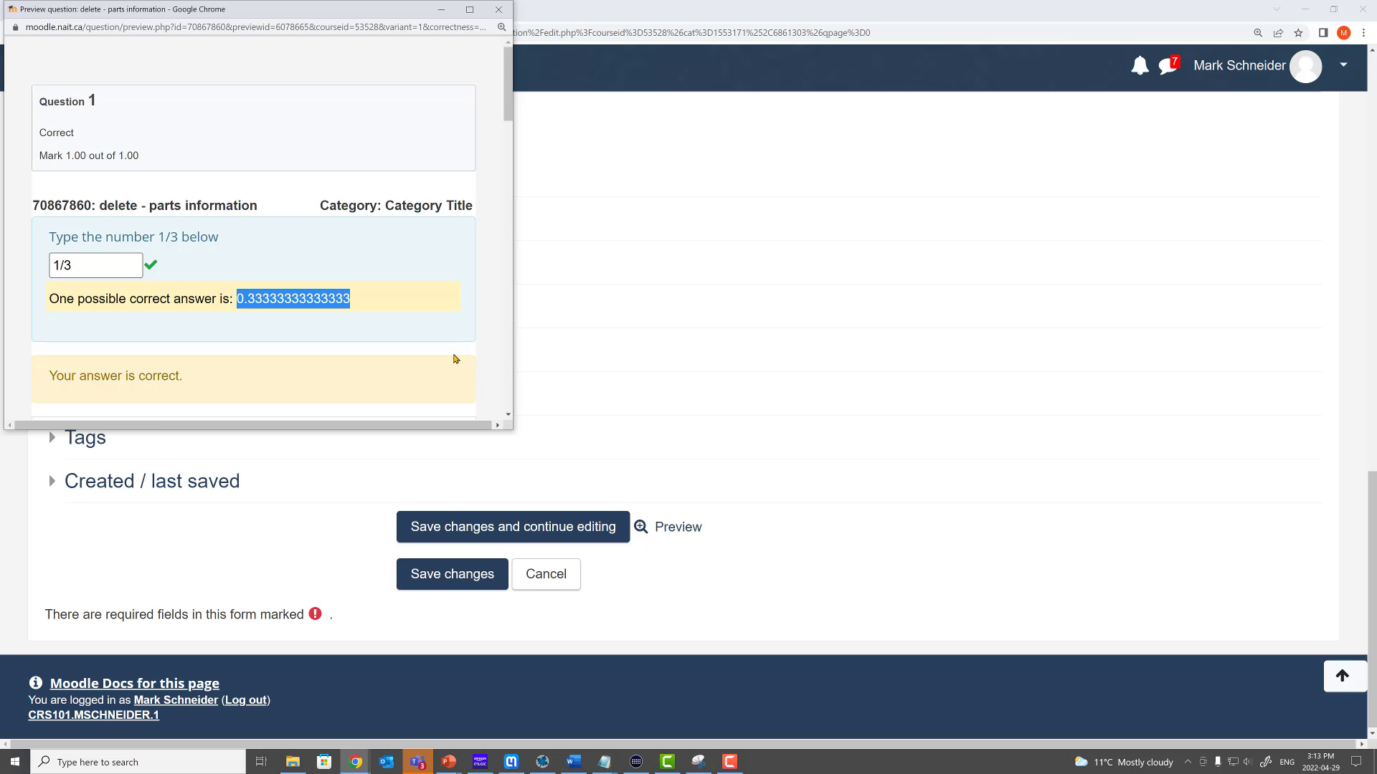
{"action": "left_click_drag", "start_coordinate": [158, 237], "coordinate": [176, 236]}
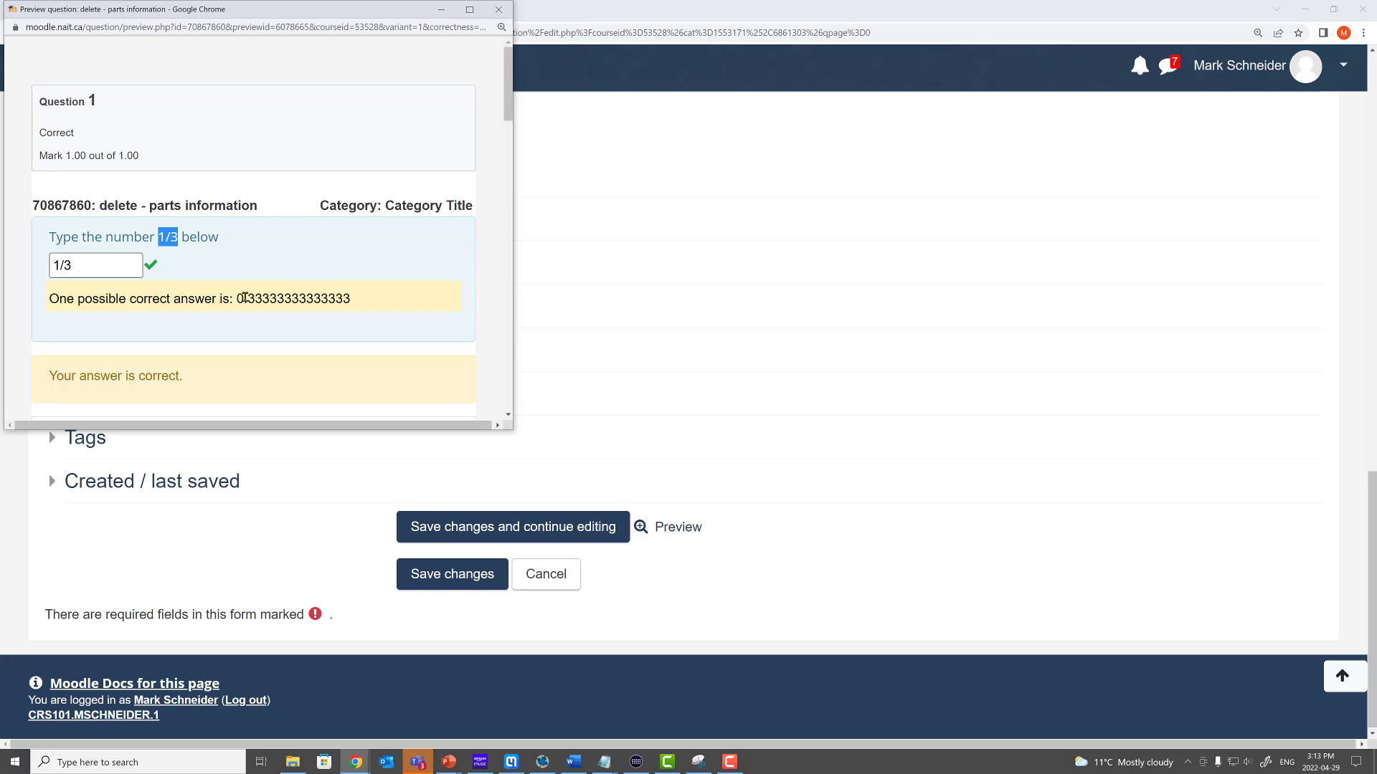
{"action": "left_click_drag", "start_coordinate": [237, 298], "coordinate": [350, 296]}
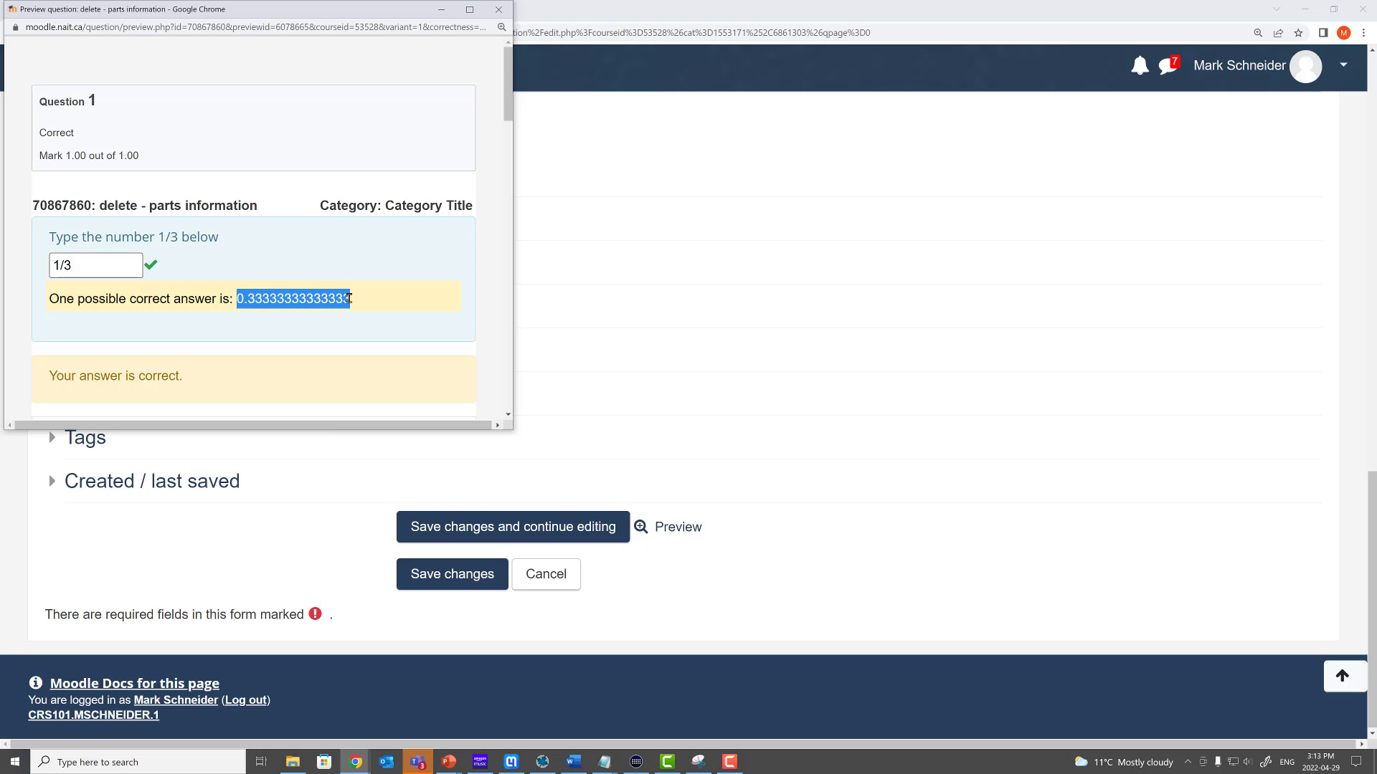
{"action": "left_click", "coordinate": [498, 10]}
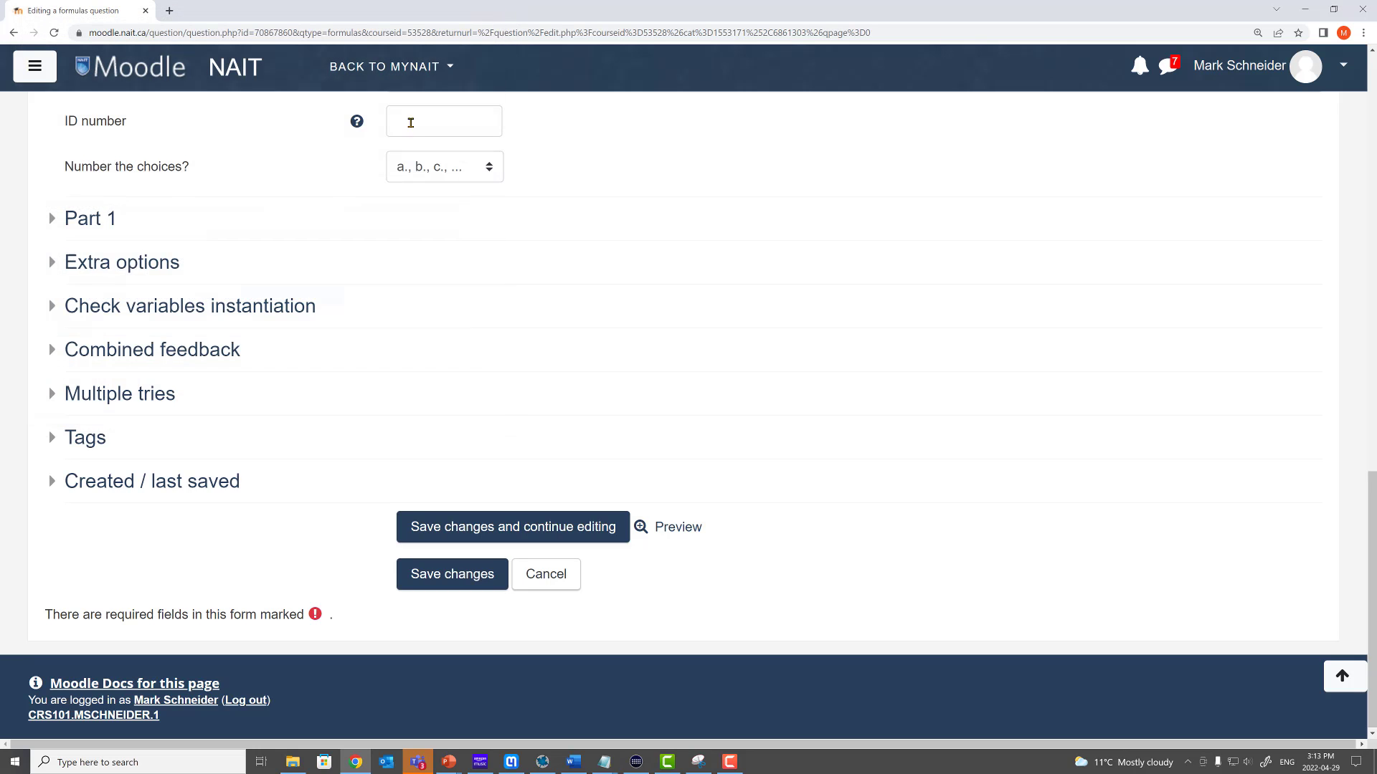
Set Part 1's answer type to Algebraic formula and enclose its answer in quotation marks as "1/3"
{"action": "left_click", "coordinate": [72, 219]}
{"action": "left_click", "coordinate": [446, 338]}
{"action": "left_click", "coordinate": [449, 406]}
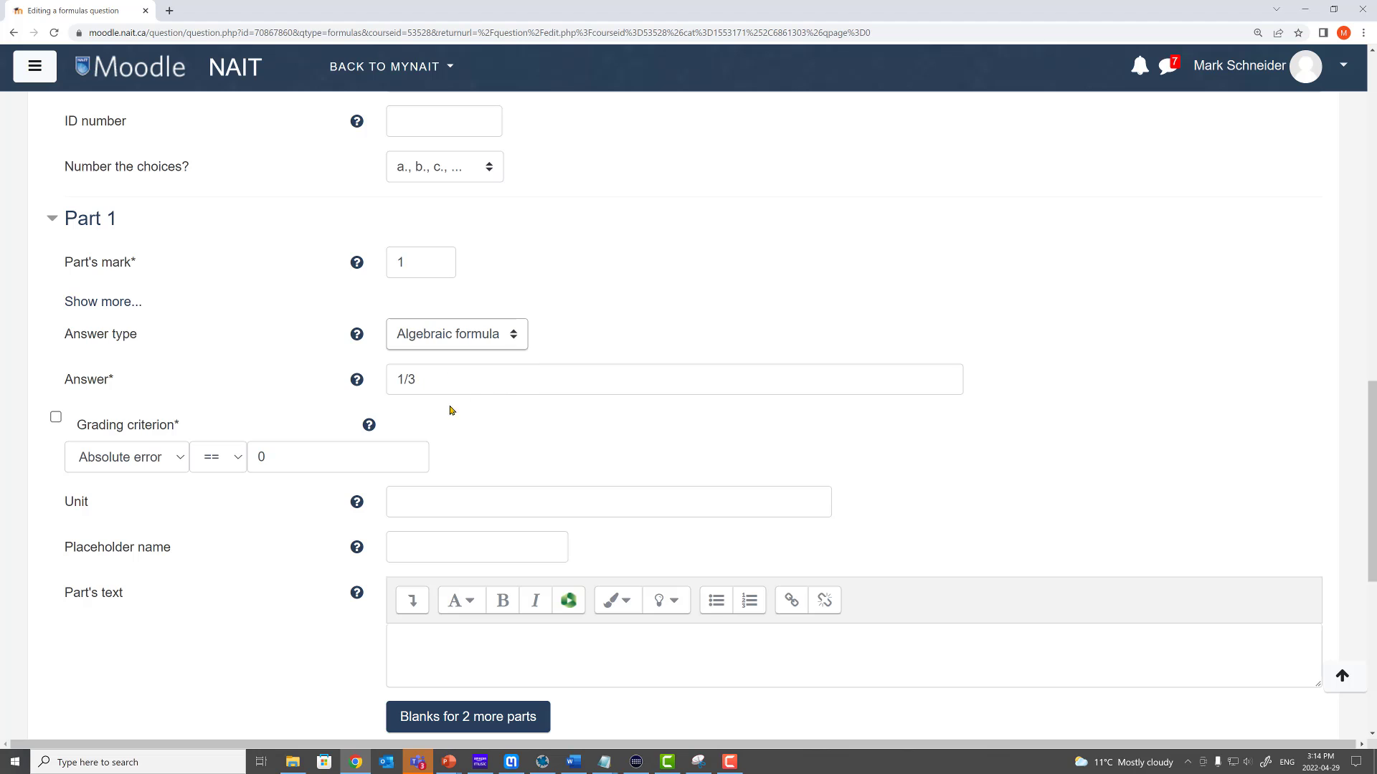
{"action": "left_click", "coordinate": [484, 378]}
{"action": "key", "text": "Home"}
{"action": "type", "text": "\""}
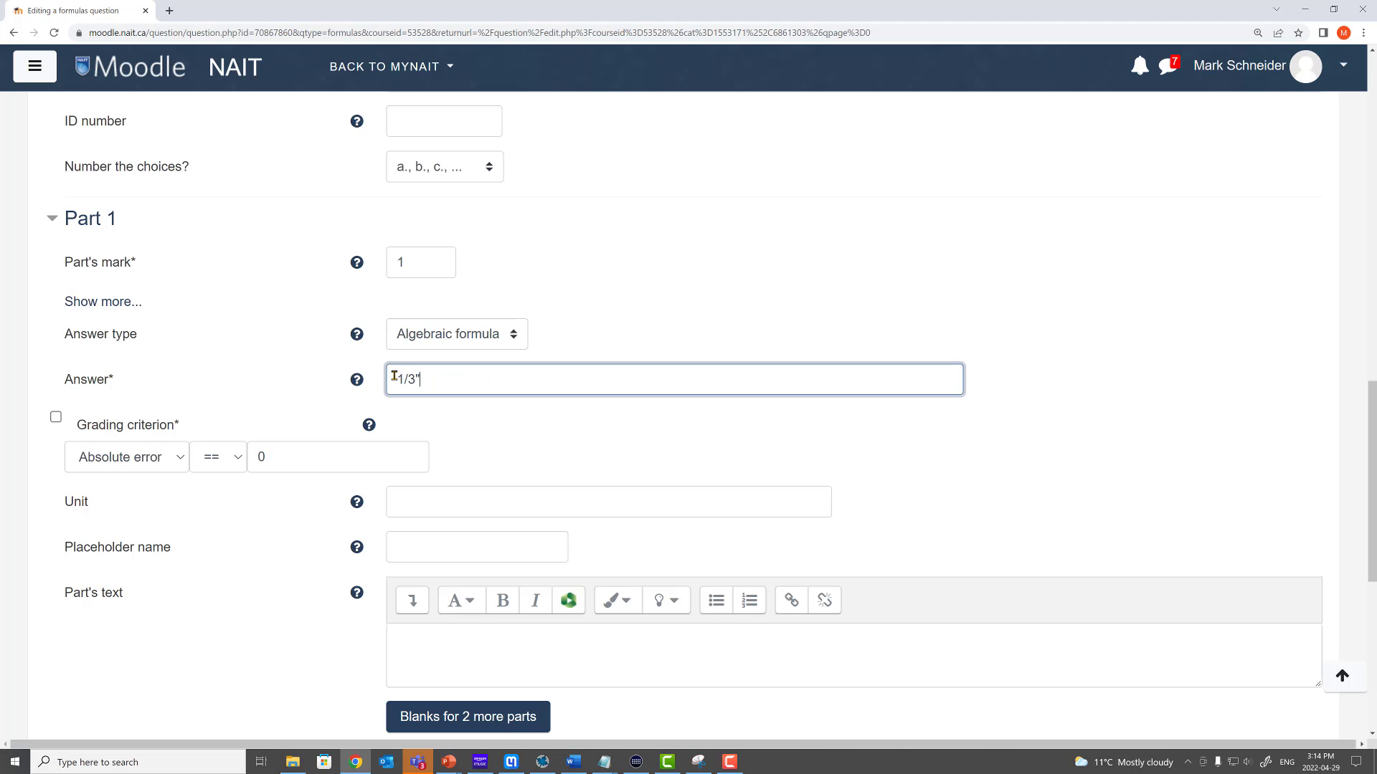
{"action": "key", "text": "End"}
{"action": "type", "text": "\""}
{"action": "left_click", "coordinate": [623, 331]}
Save the Algebraic formula version while continuing to edit, and check the answer 1/3 in its preview
{"action": "scroll", "coordinate": [644, 352], "scroll_direction": "down", "scroll_amount": 7}
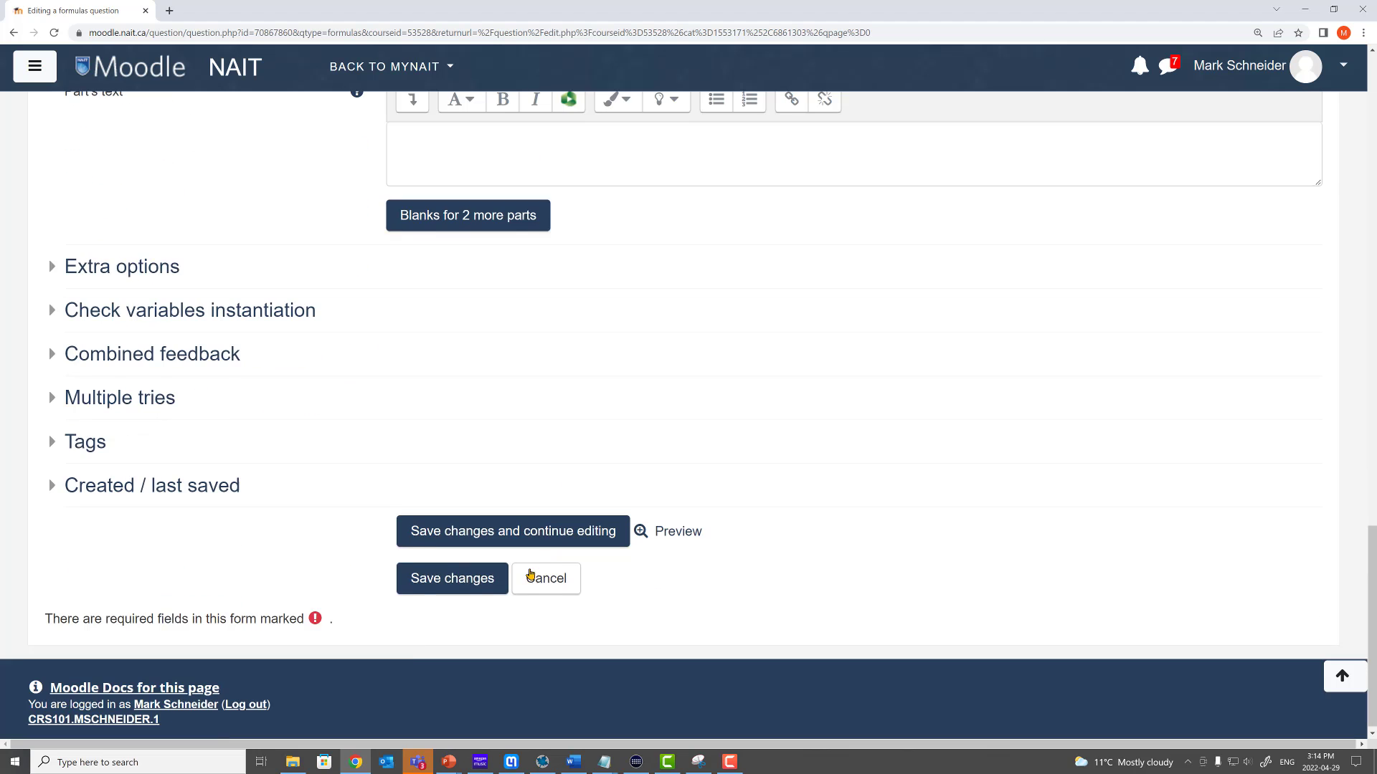
{"action": "left_click", "coordinate": [527, 532]}
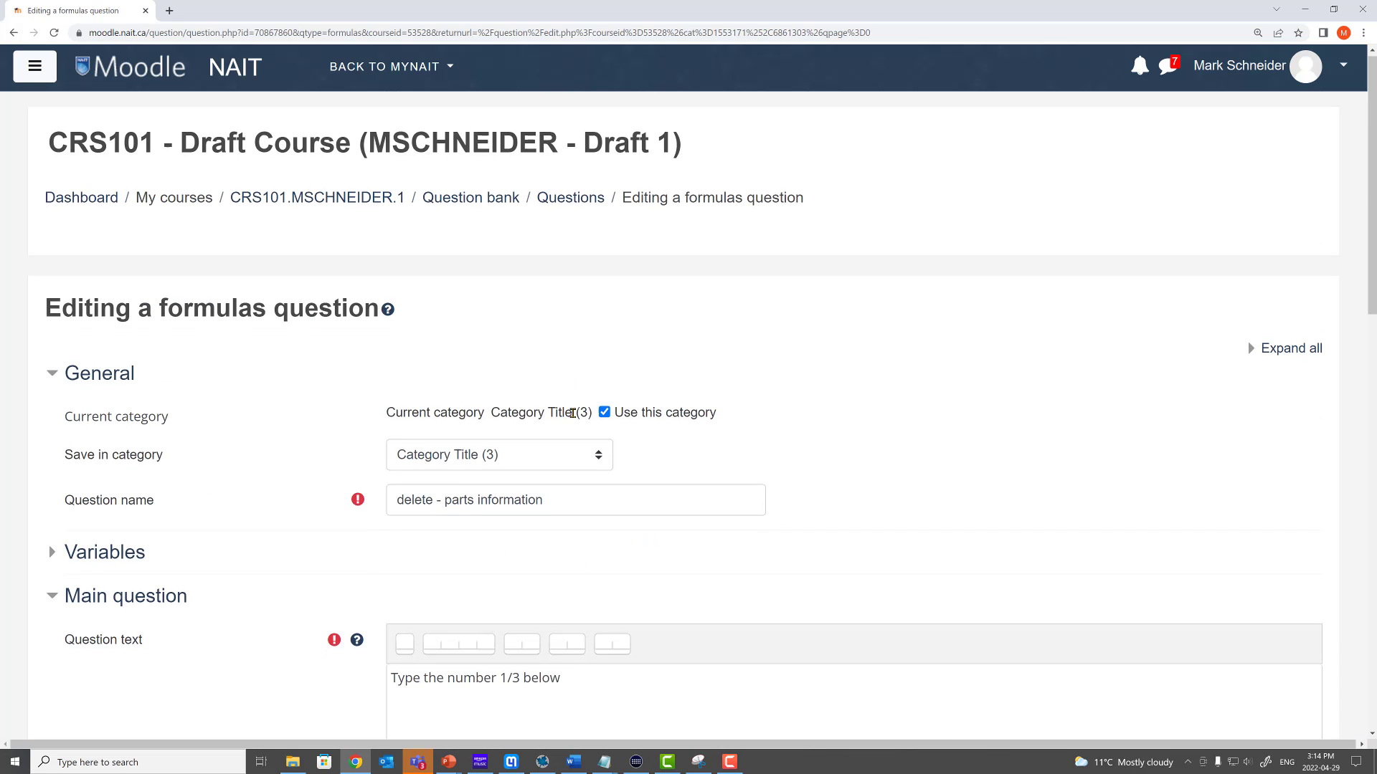
{"action": "left_click", "coordinate": [678, 587]}
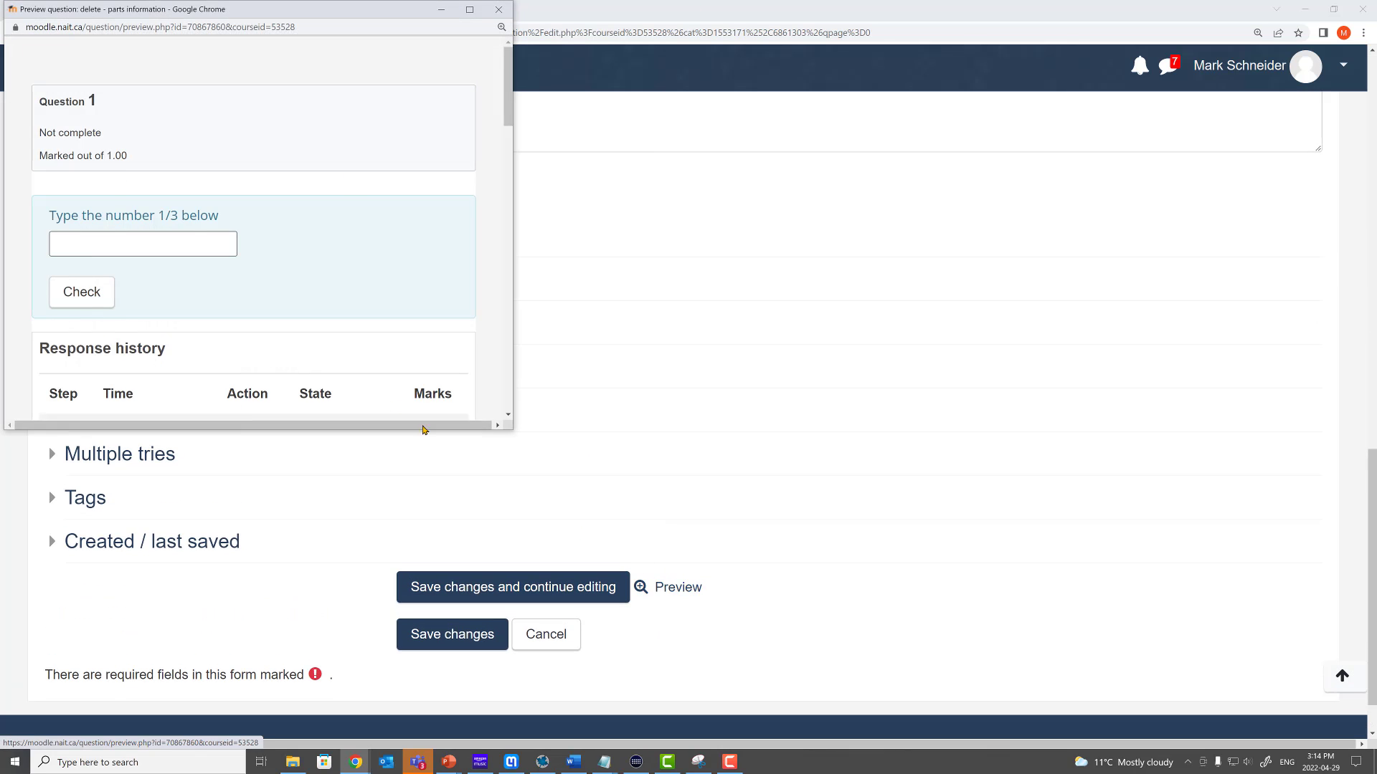
{"action": "left_click", "coordinate": [187, 236]}
{"action": "type", "text": "1/3"}
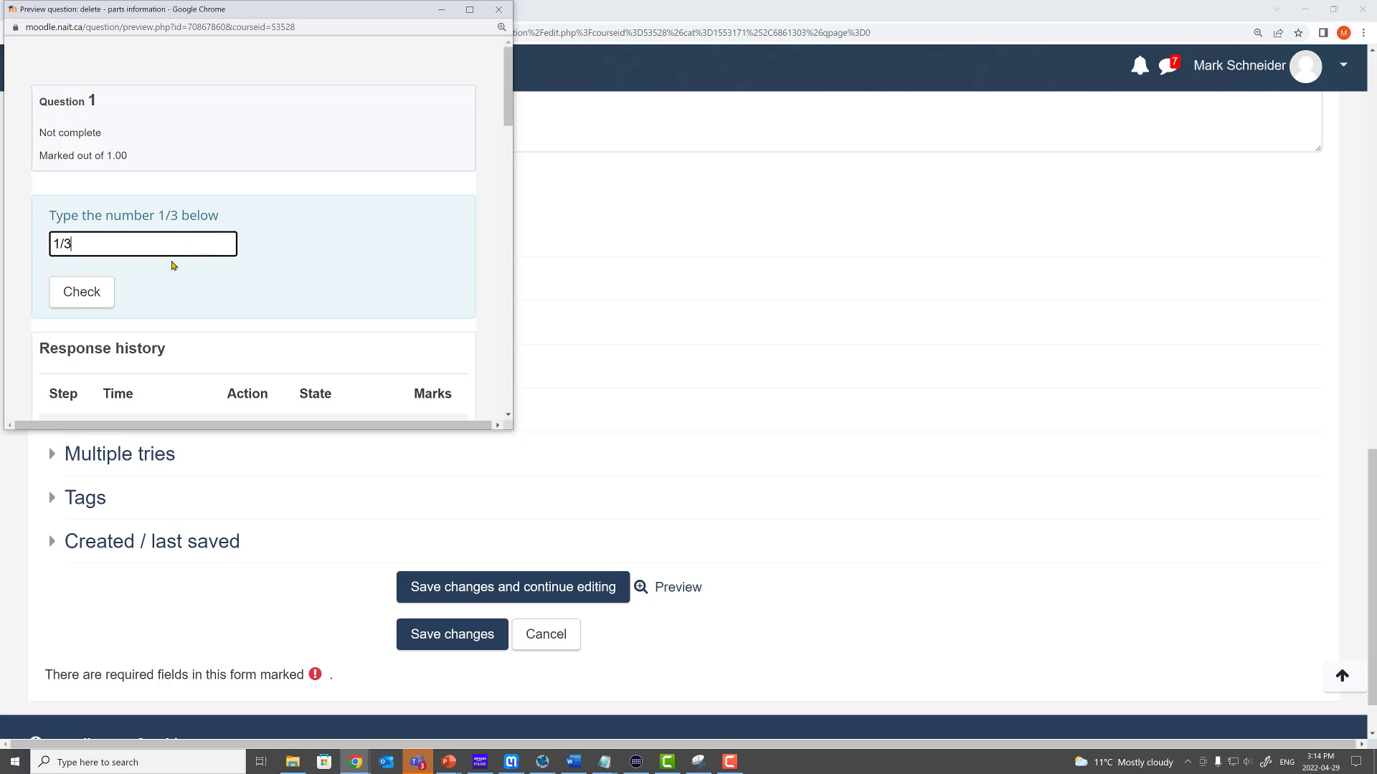
{"action": "left_click", "coordinate": [101, 292]}
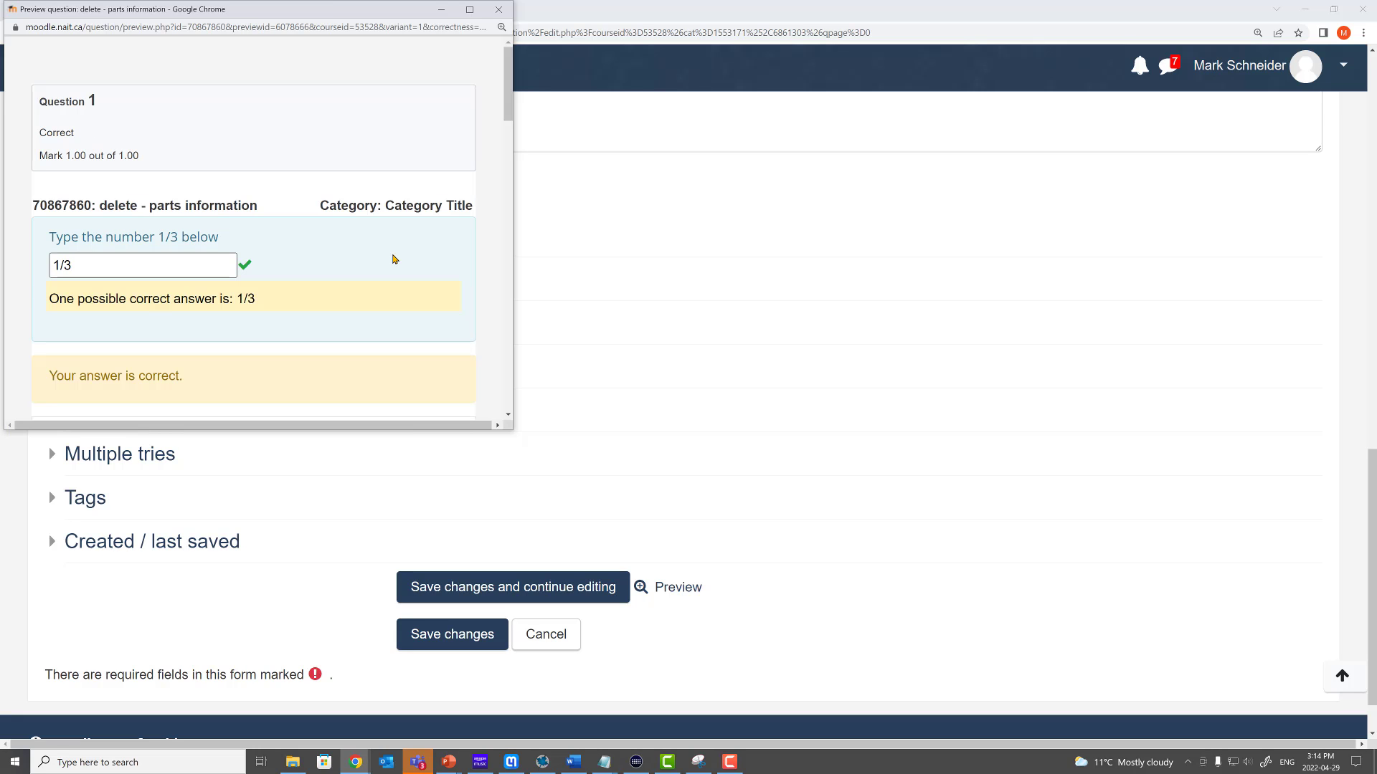
{"action": "left_click_drag", "start_coordinate": [236, 298], "coordinate": [256, 299]}
{"action": "left_click", "coordinate": [499, 10]}
Review the answer type options available for Part 1, leaving Algebraic formula selected
{"action": "left_click", "coordinate": [86, 278]}
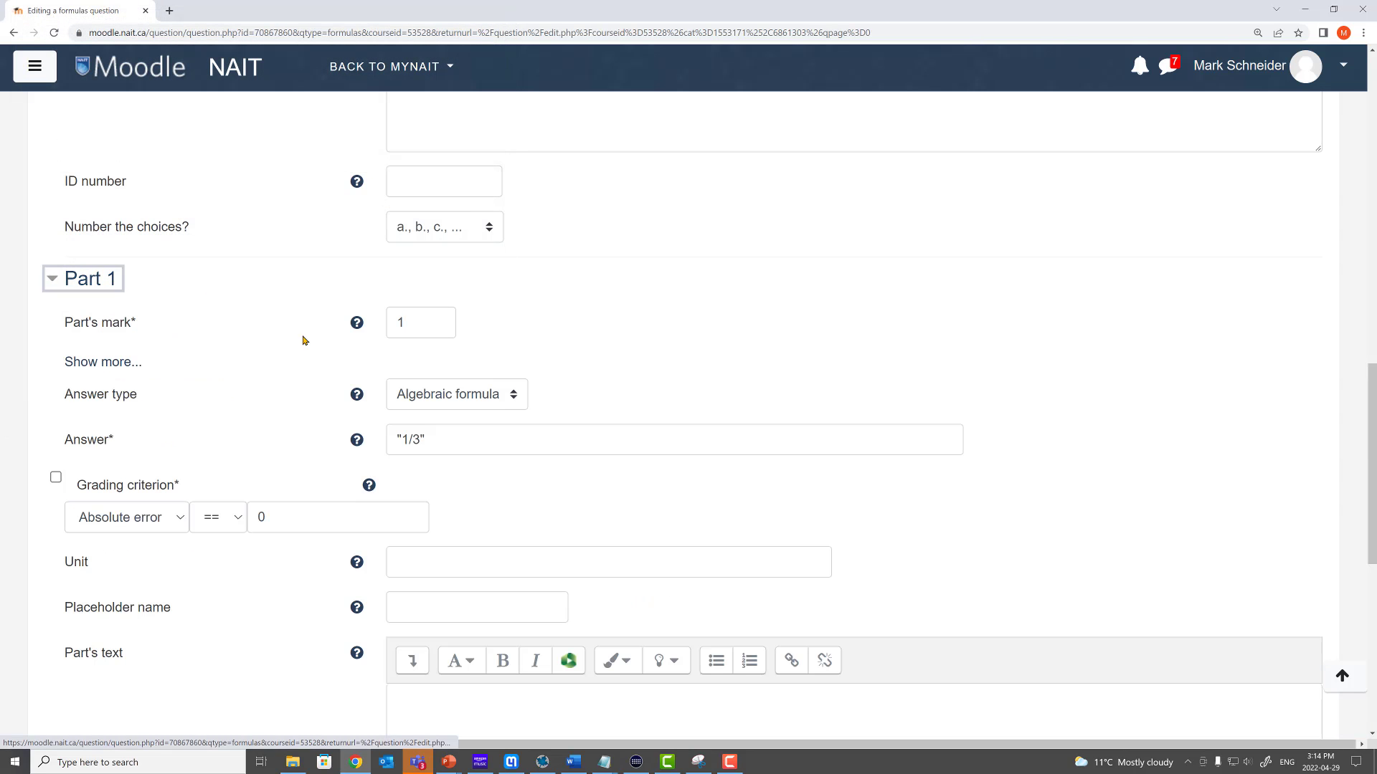
{"action": "left_click", "coordinate": [463, 395]}
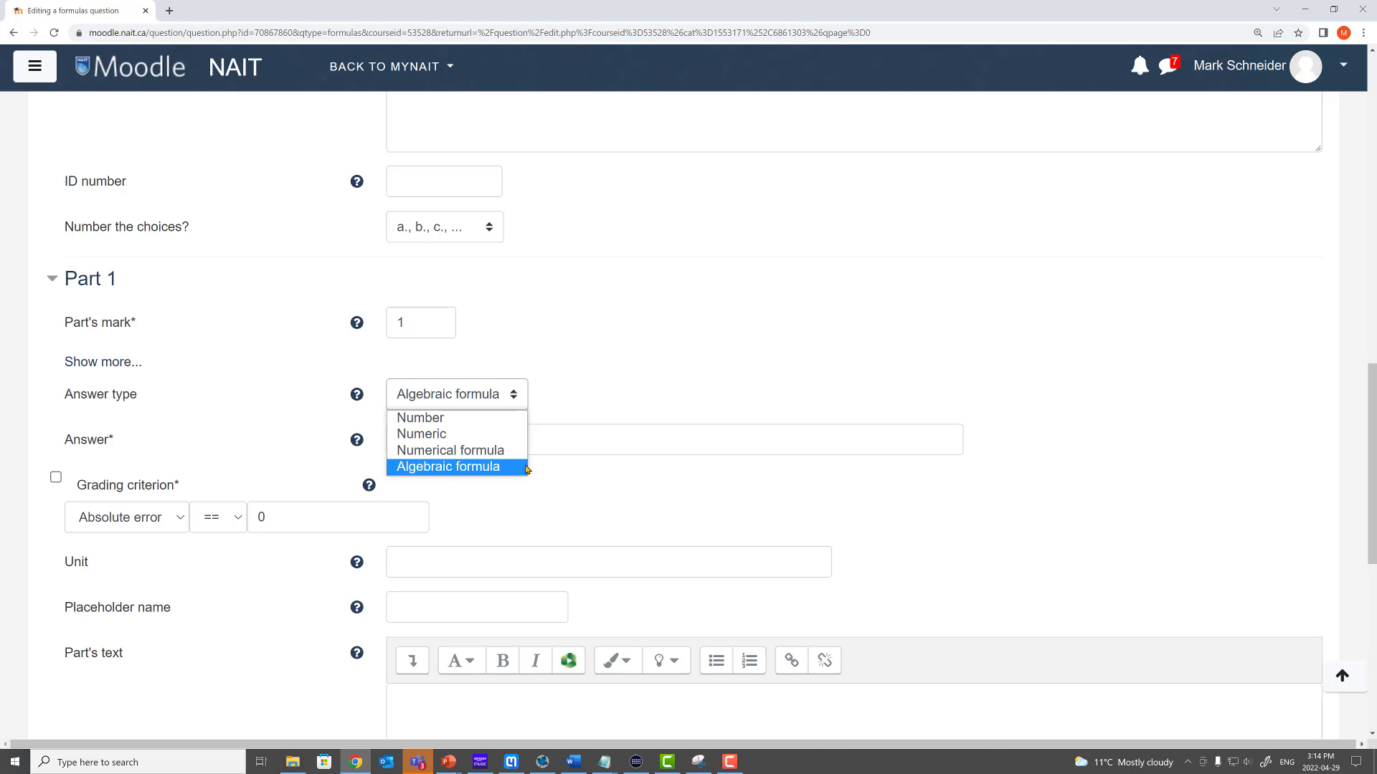
{"action": "left_click", "coordinate": [638, 362]}
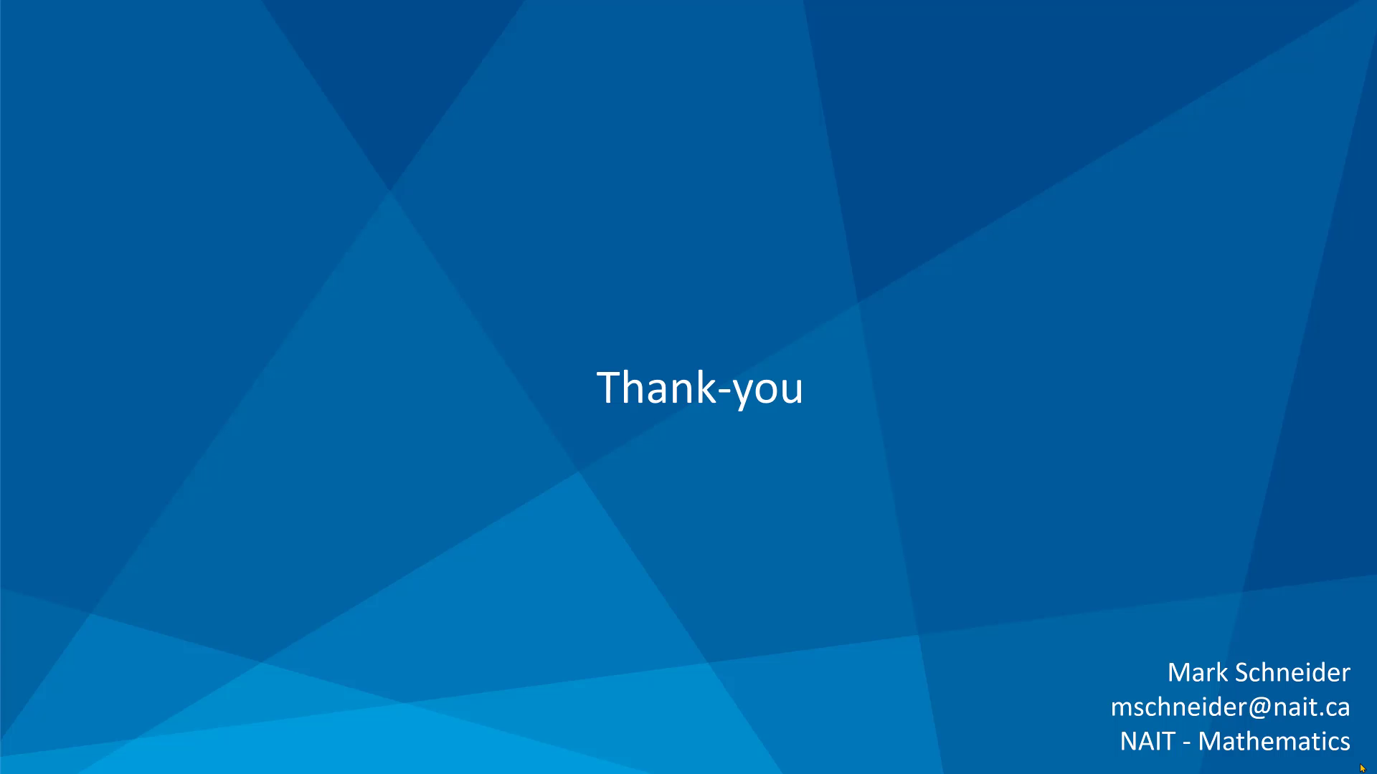